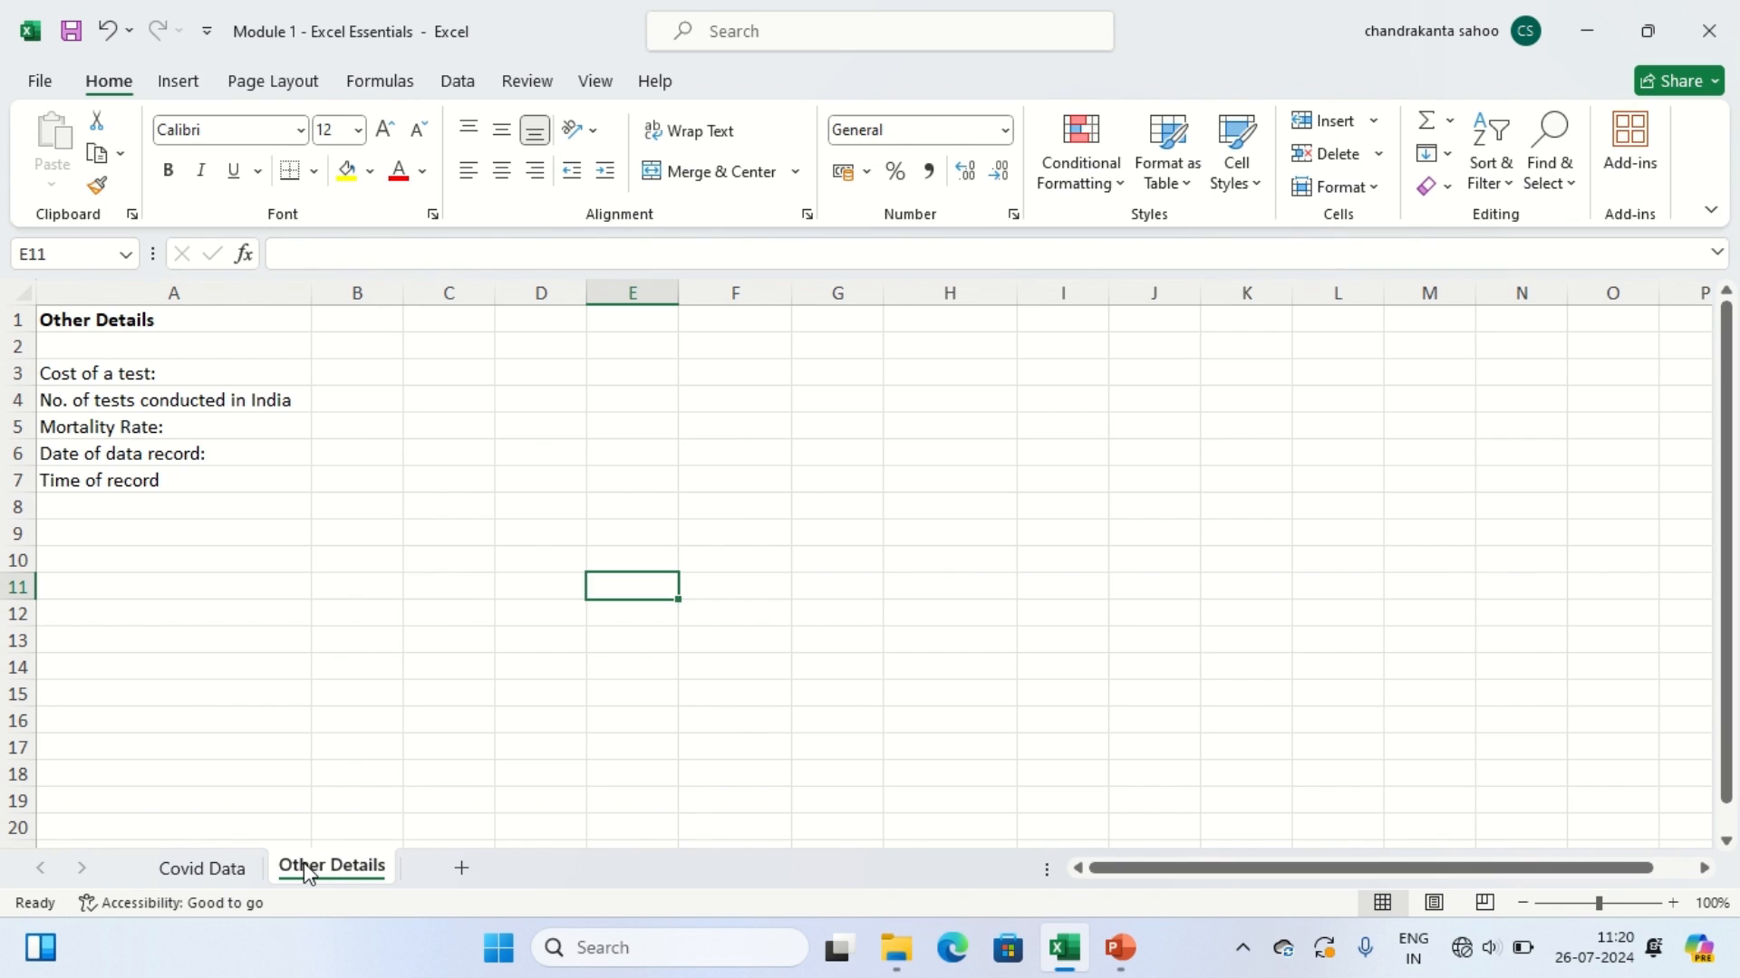
Step: Enter 56 as the cost of a test in B3 and 12000 as the number of tests in B4
left_click(370, 375)
type("56")
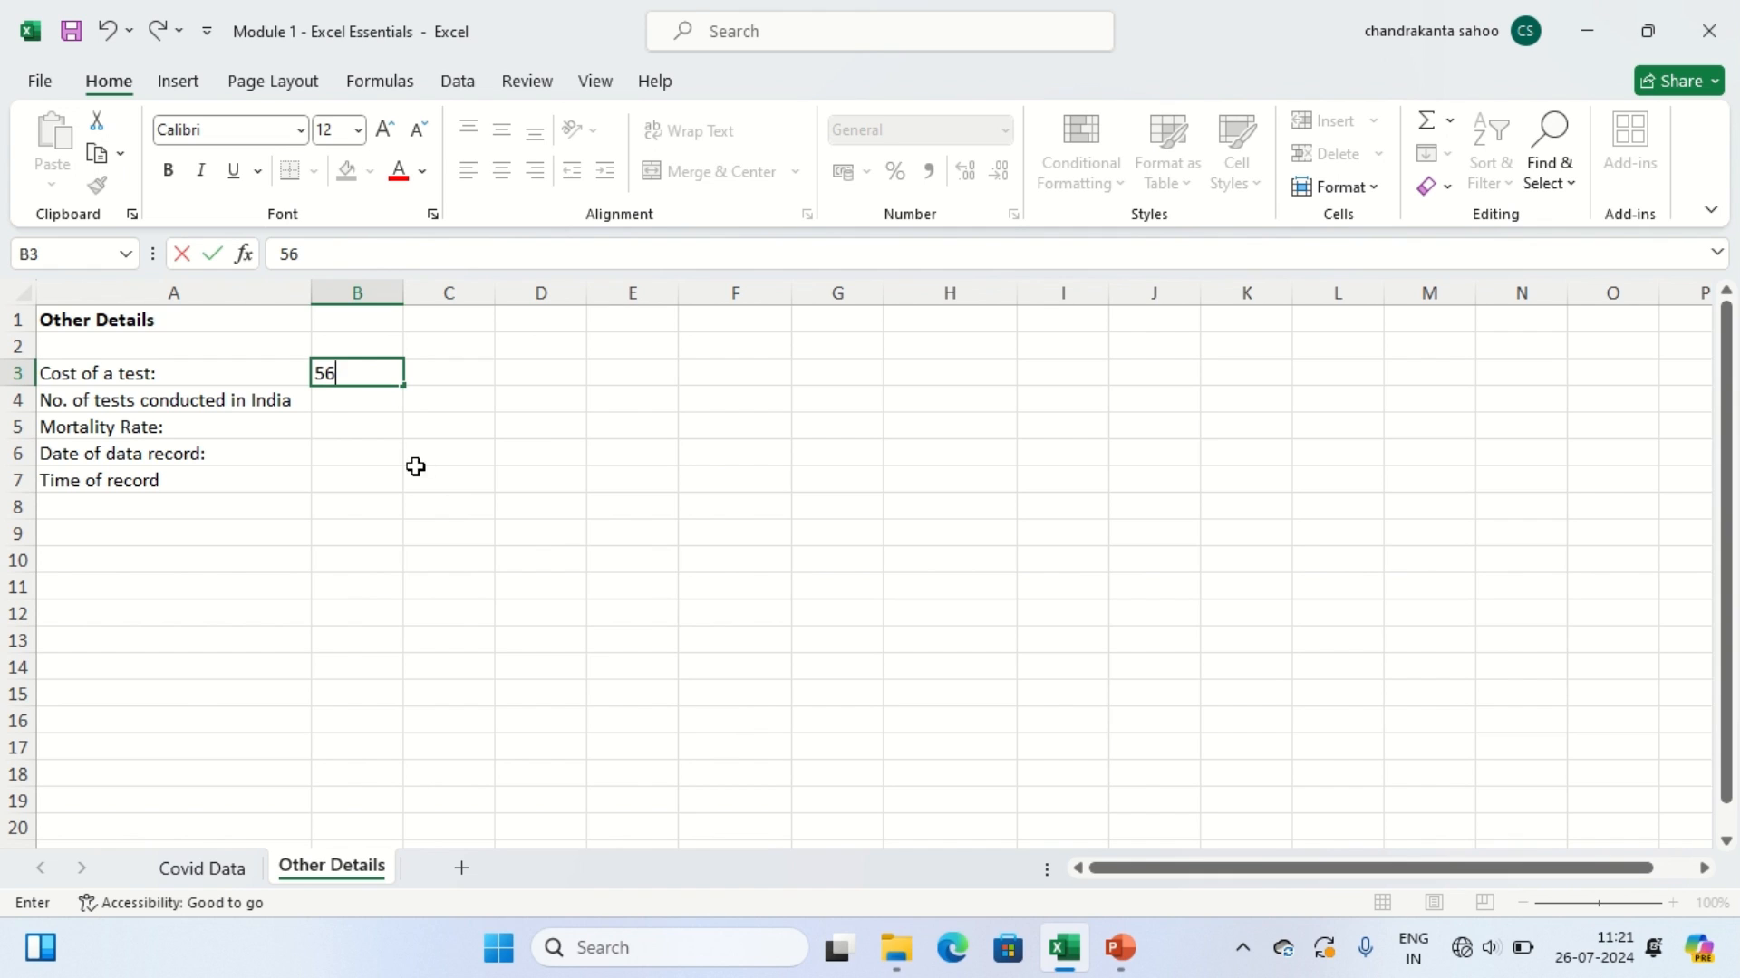
left_click(449, 507)
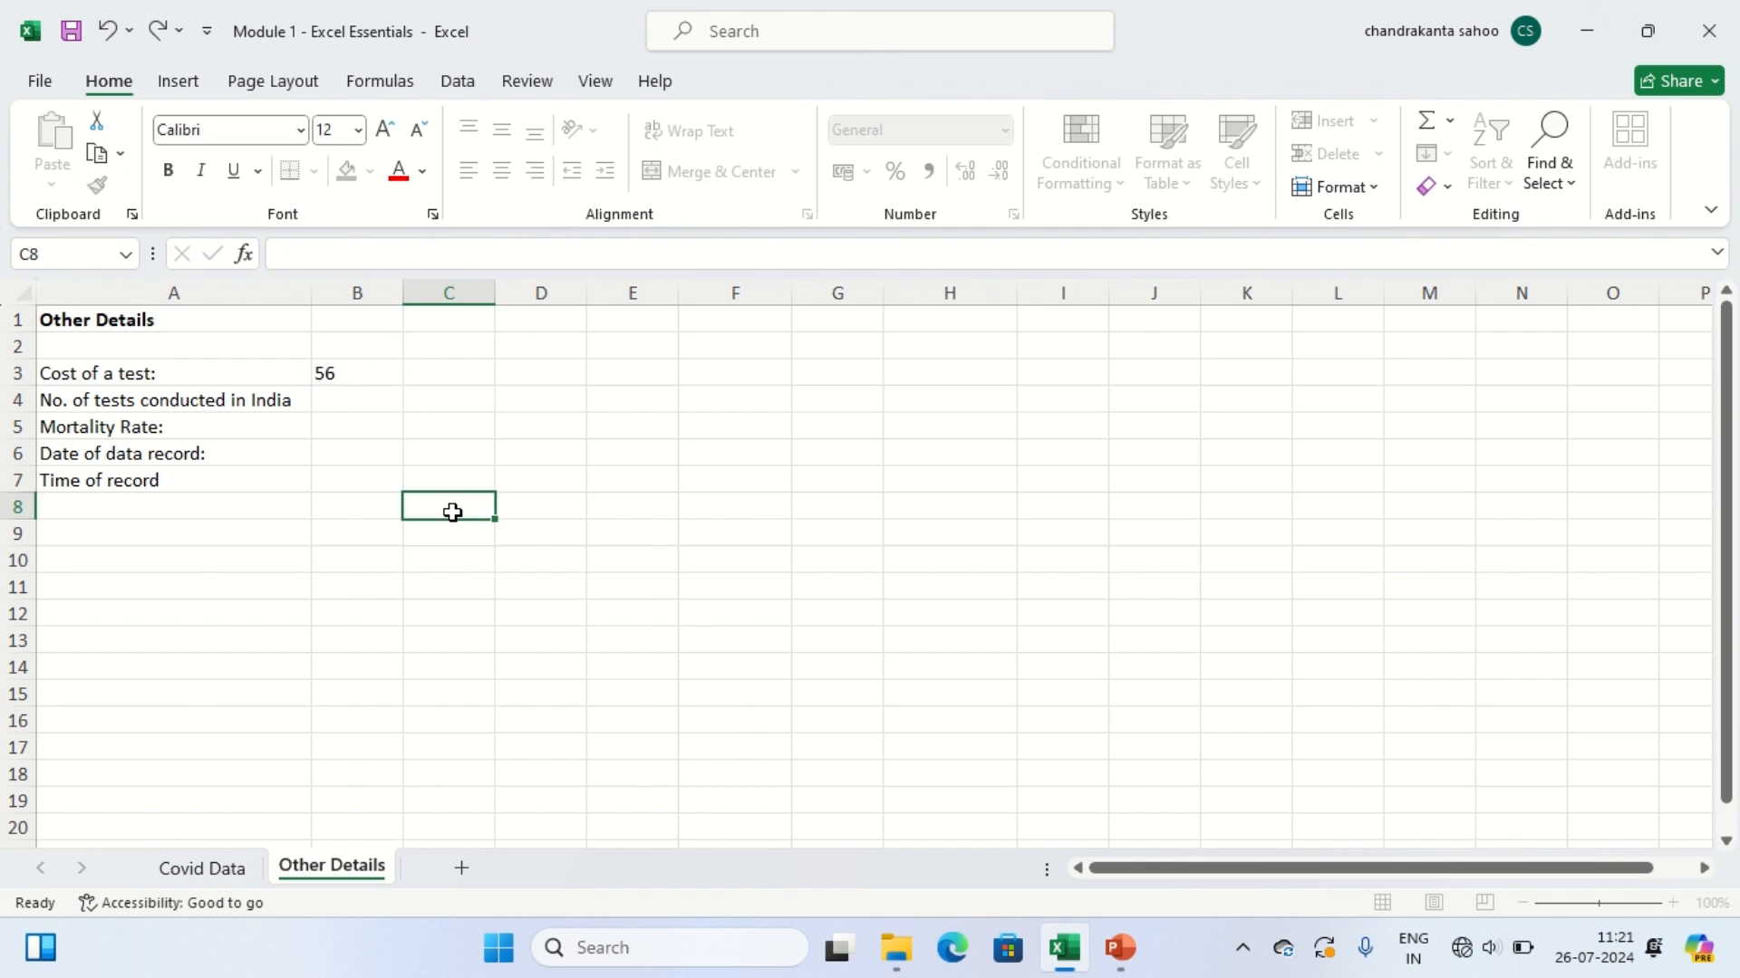
left_click(375, 399)
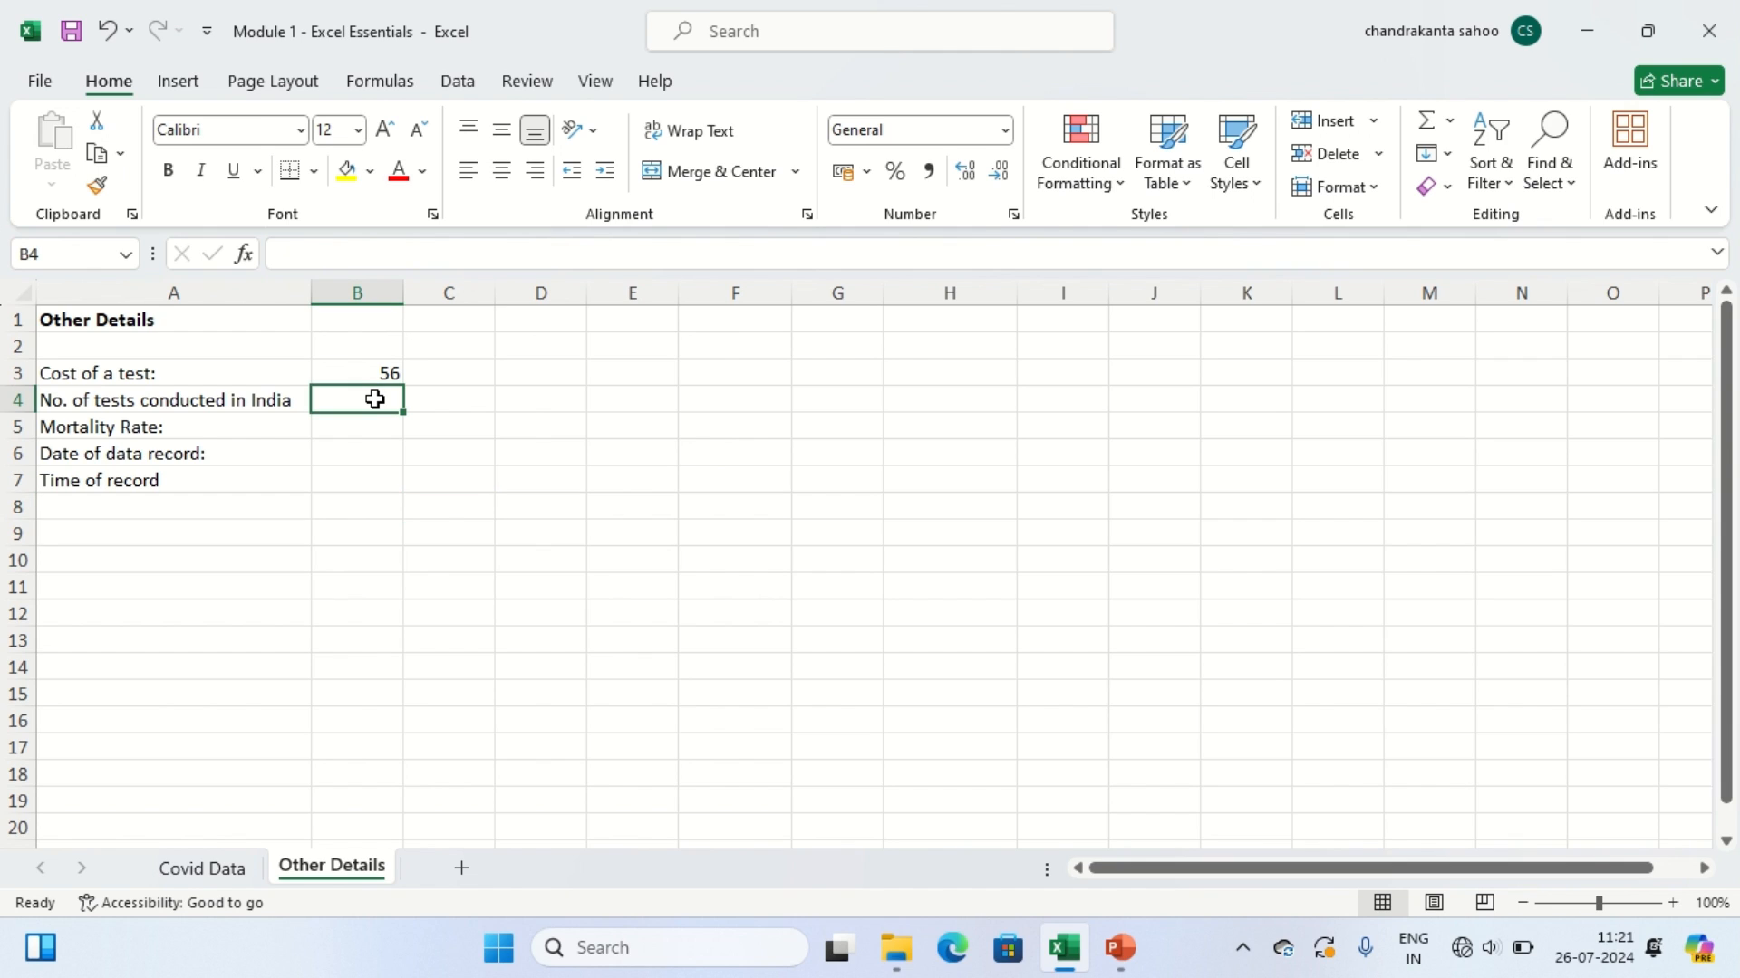
type("120")
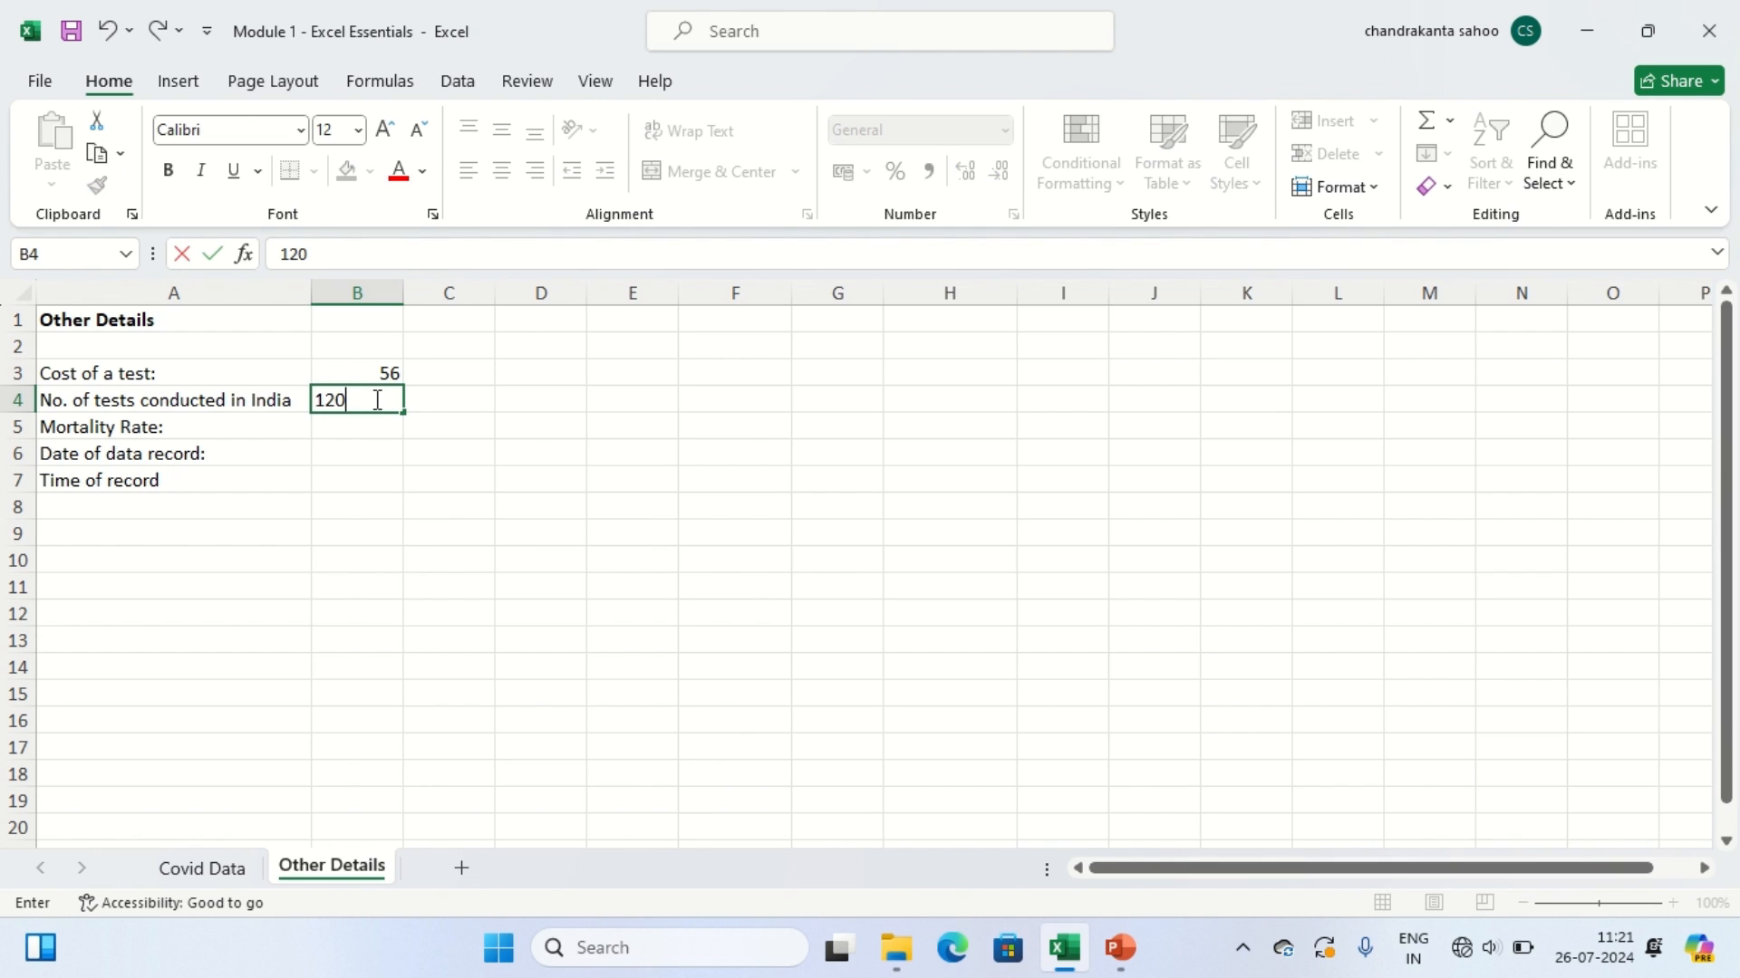
type("00")
left_click(515, 508)
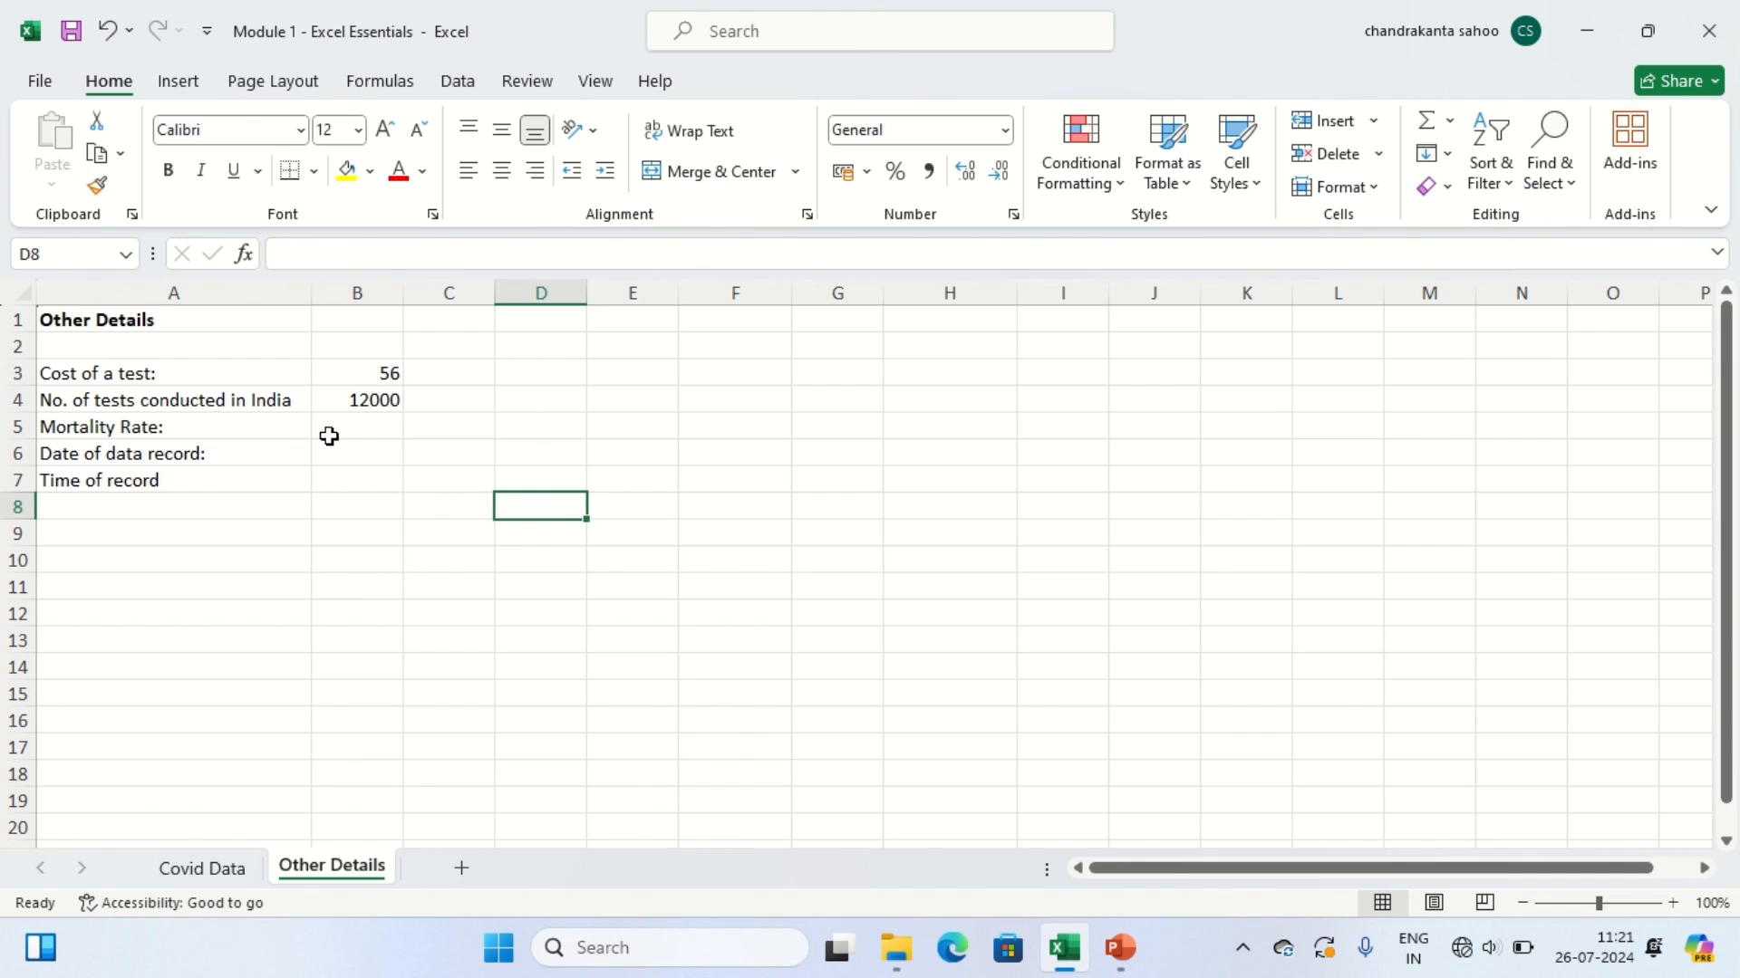
Step: Enter 3 as the mortality rate in cell B5
left_click(365, 423)
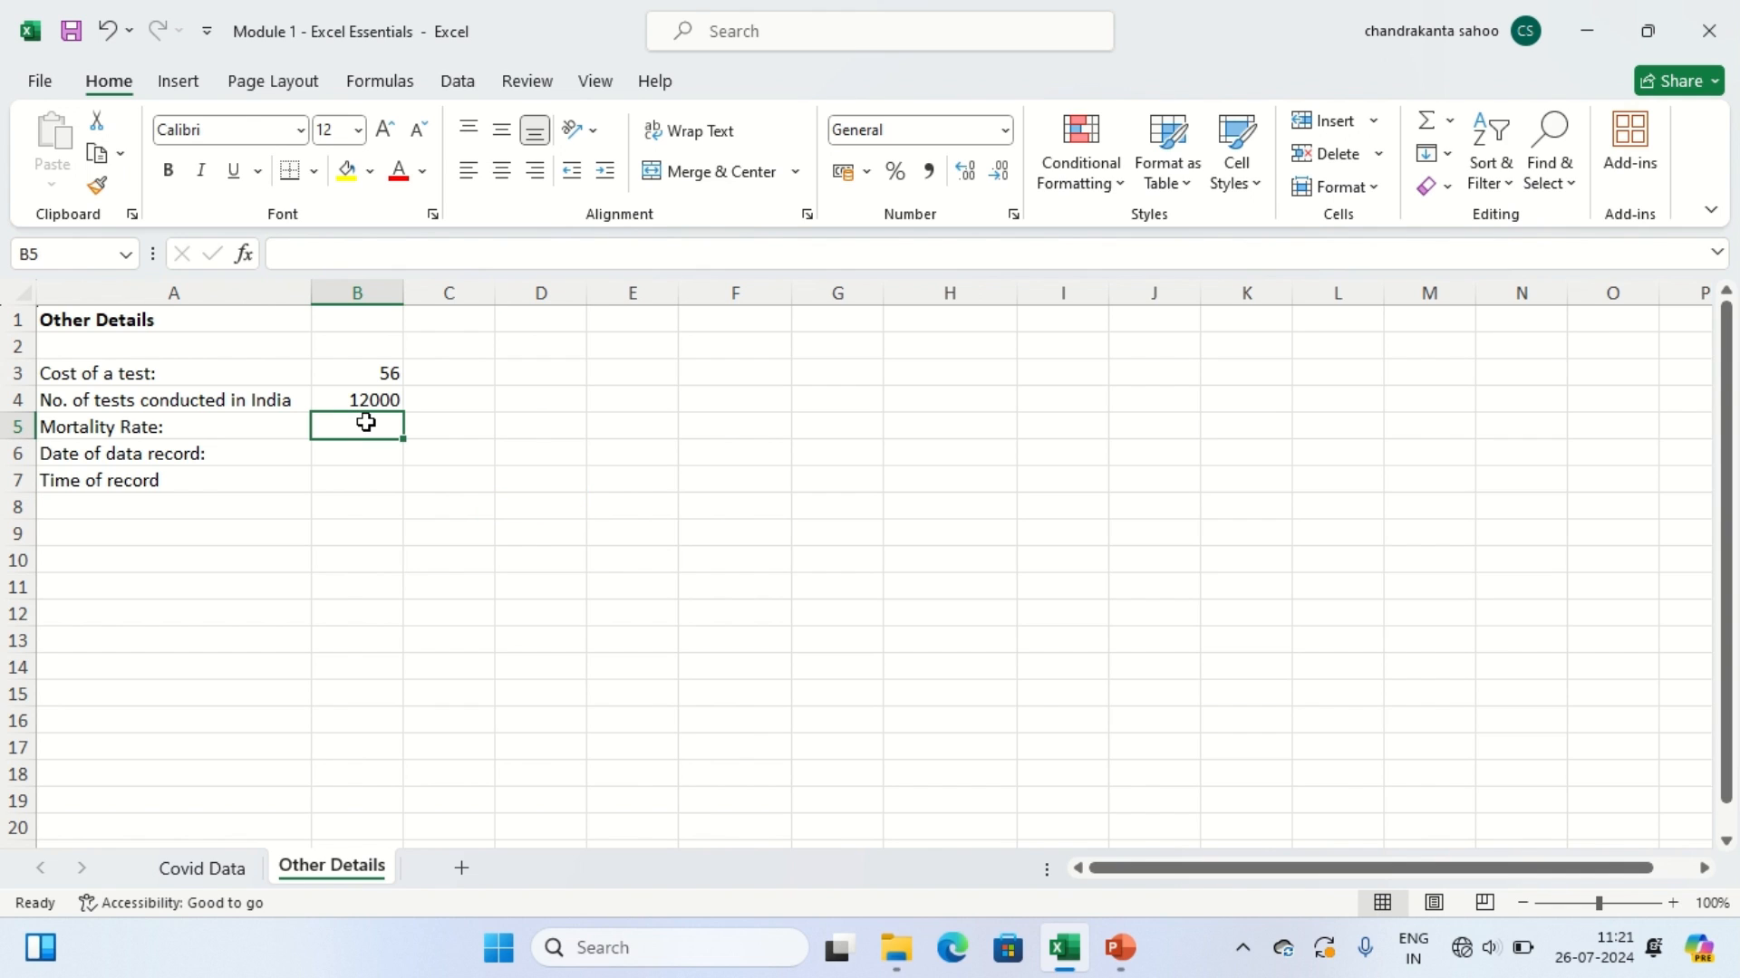
type("3")
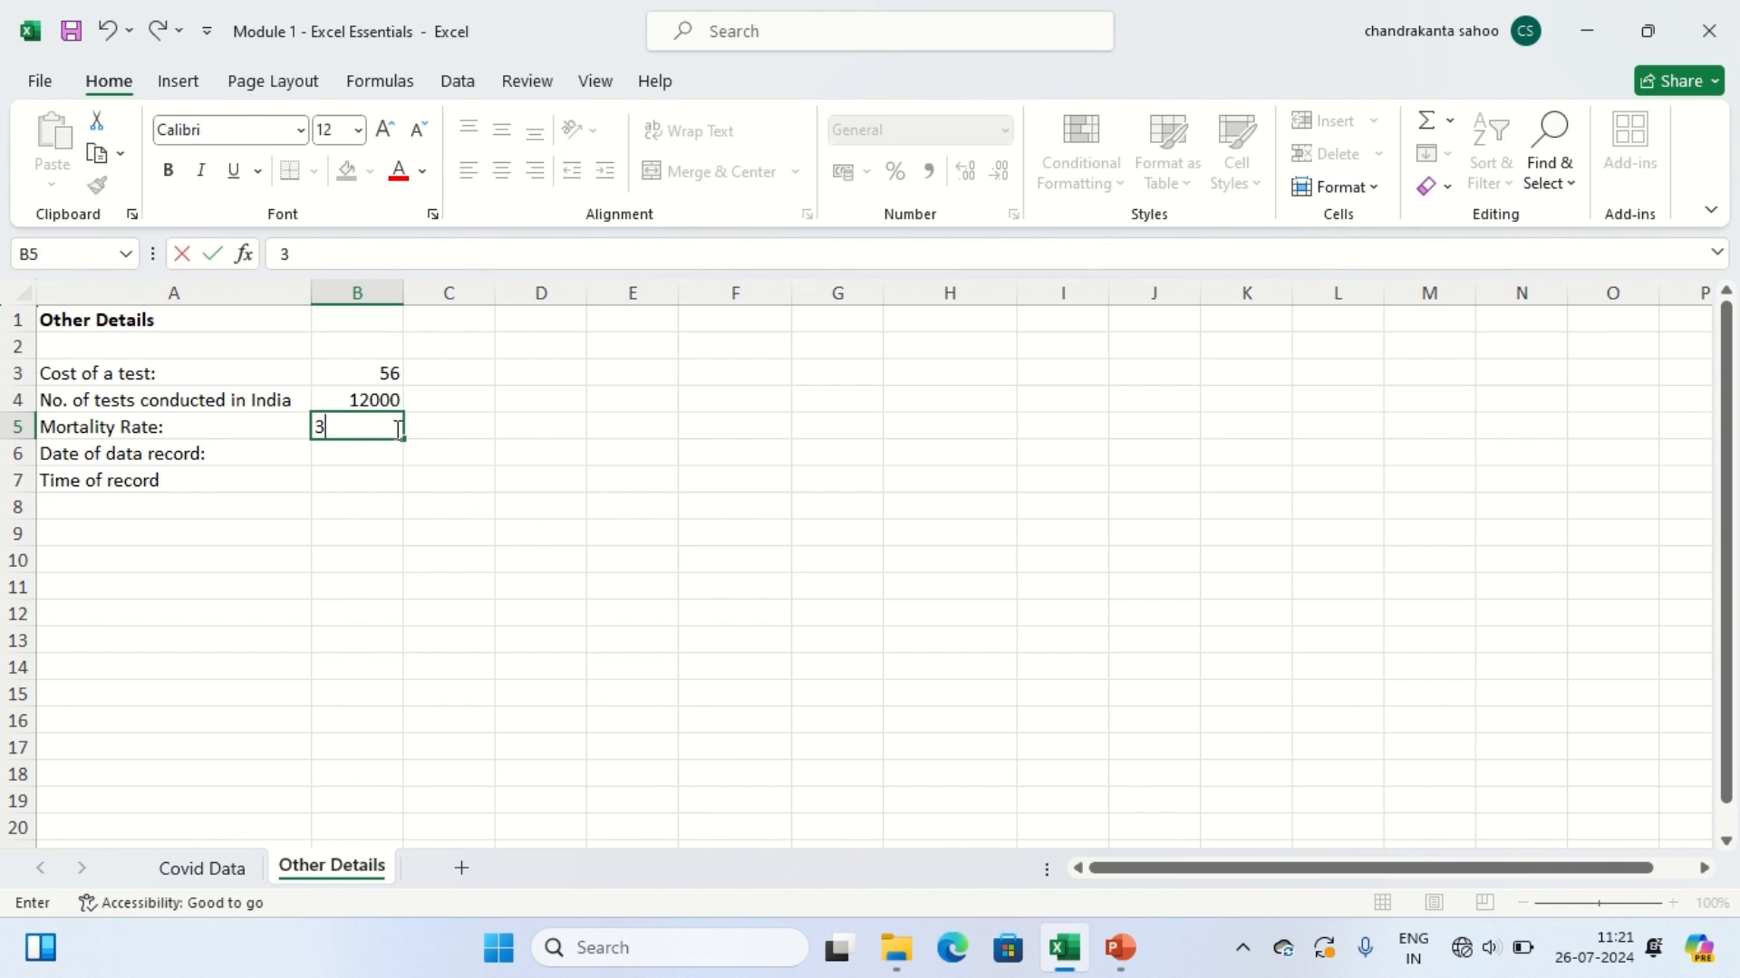
left_click(541, 473)
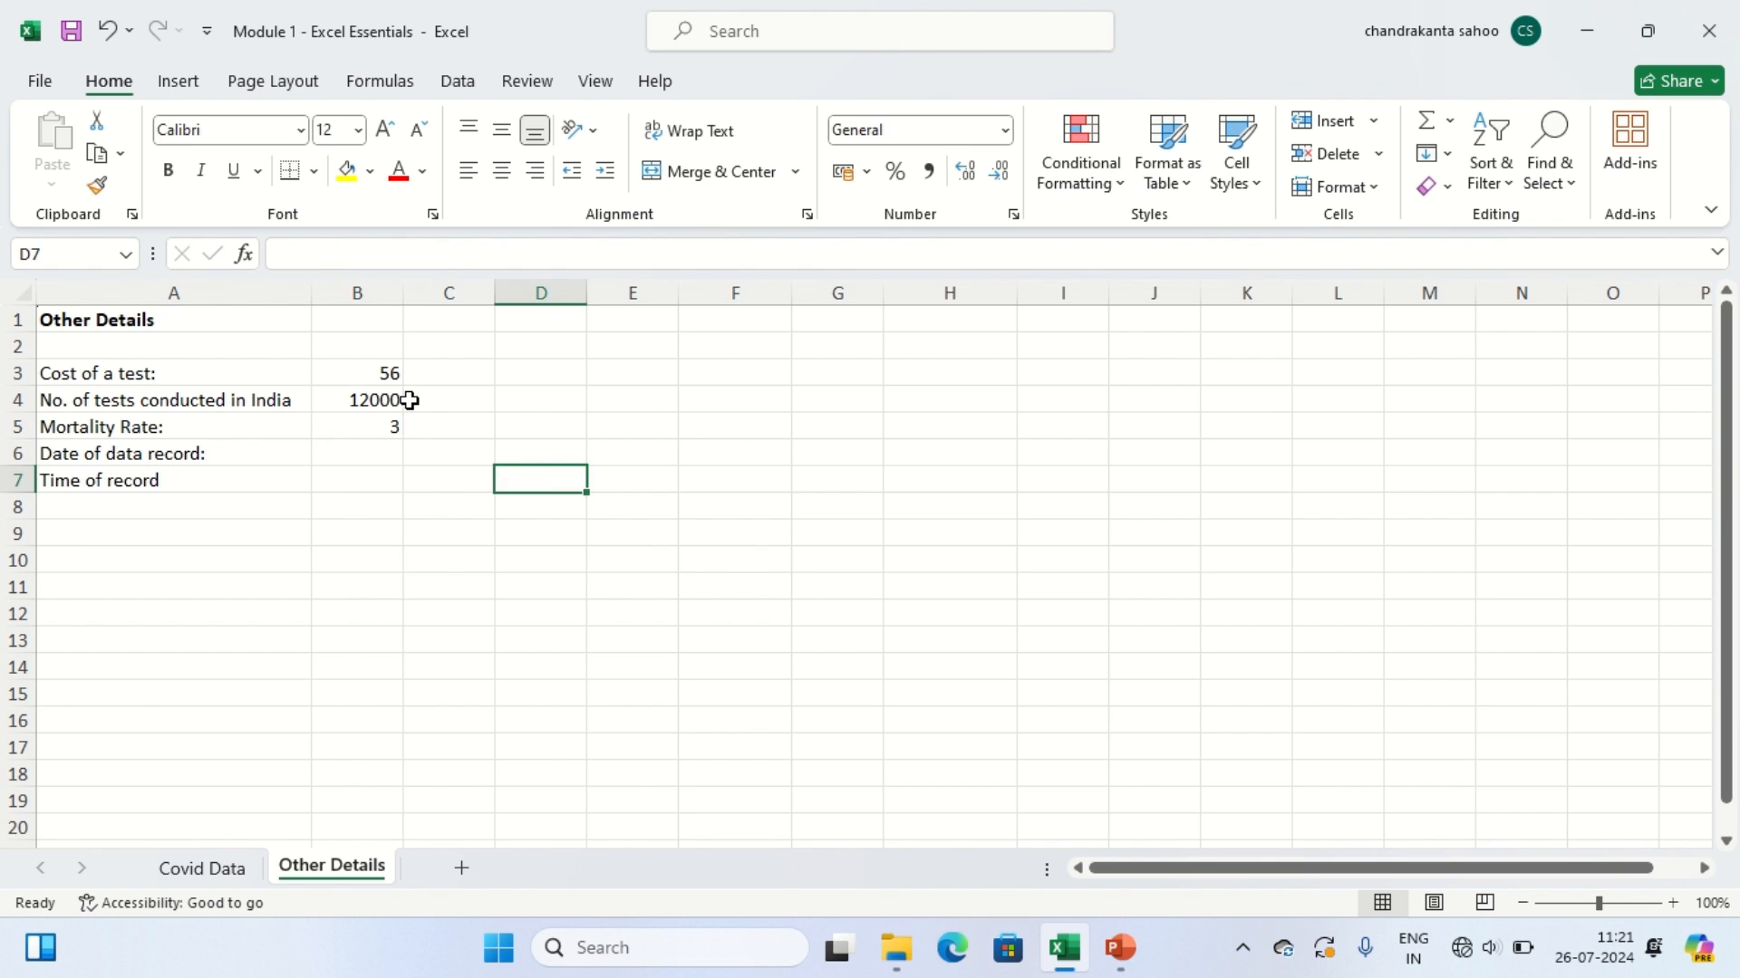
Step: Enter the currency label INR in cell C3, next to the cost of a test
left_click(381, 400)
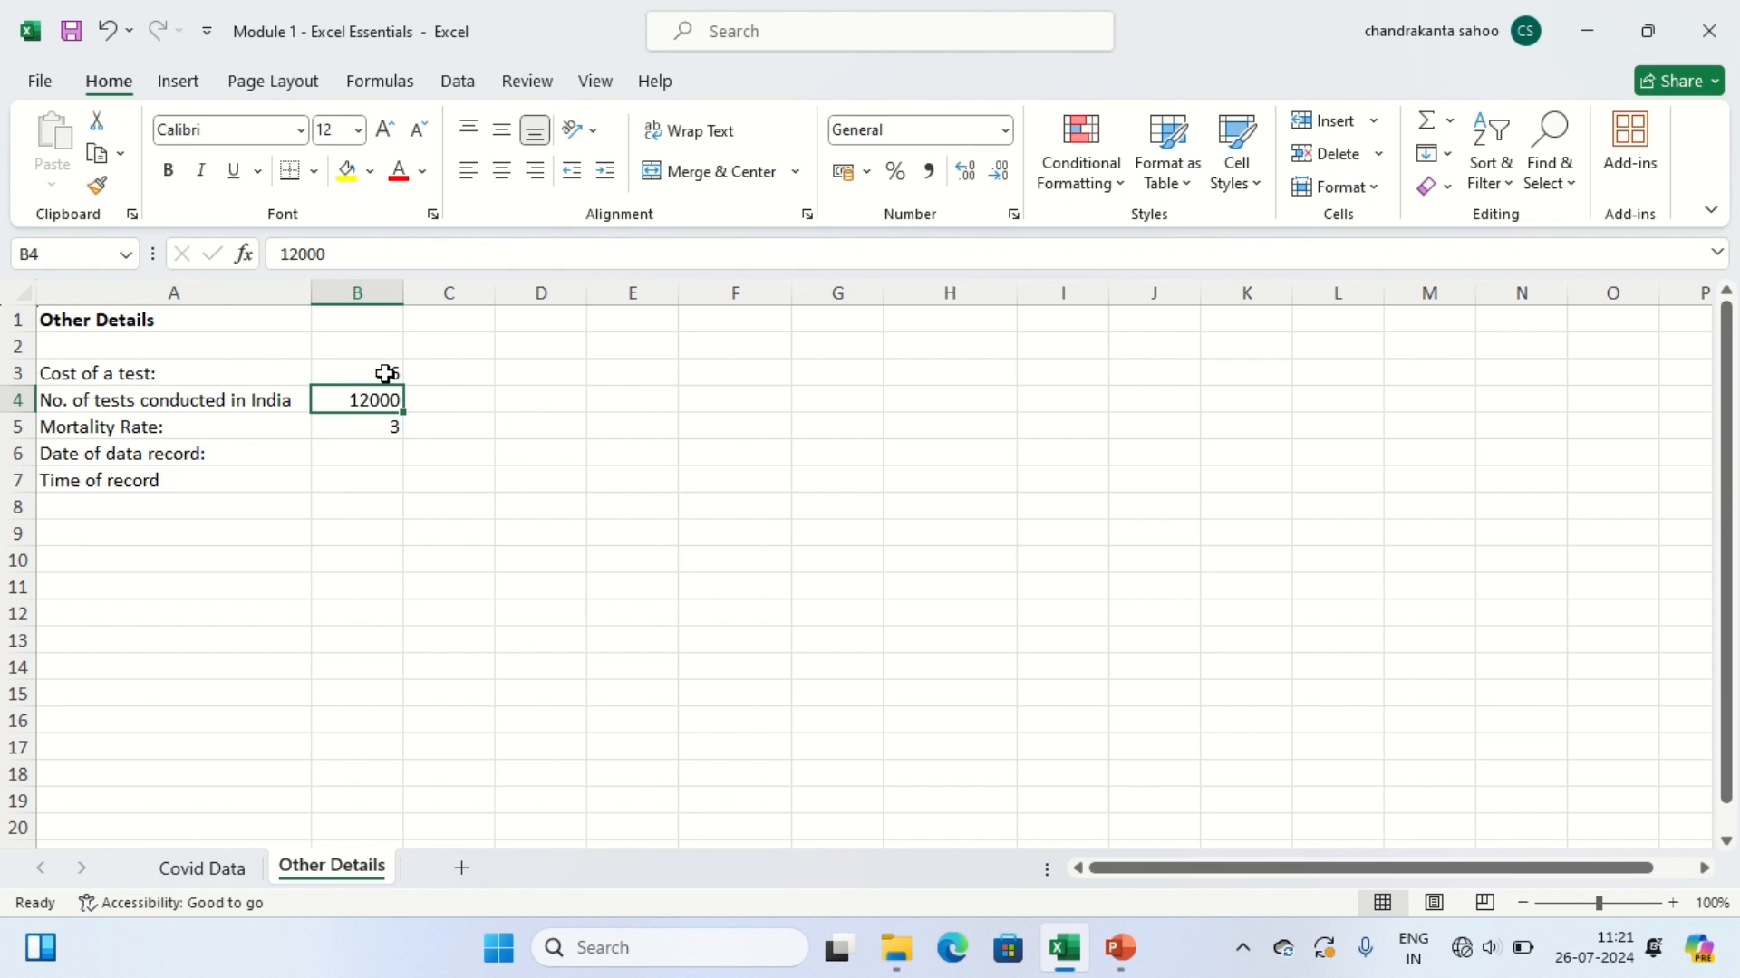
left_click(385, 373)
left_click(448, 374)
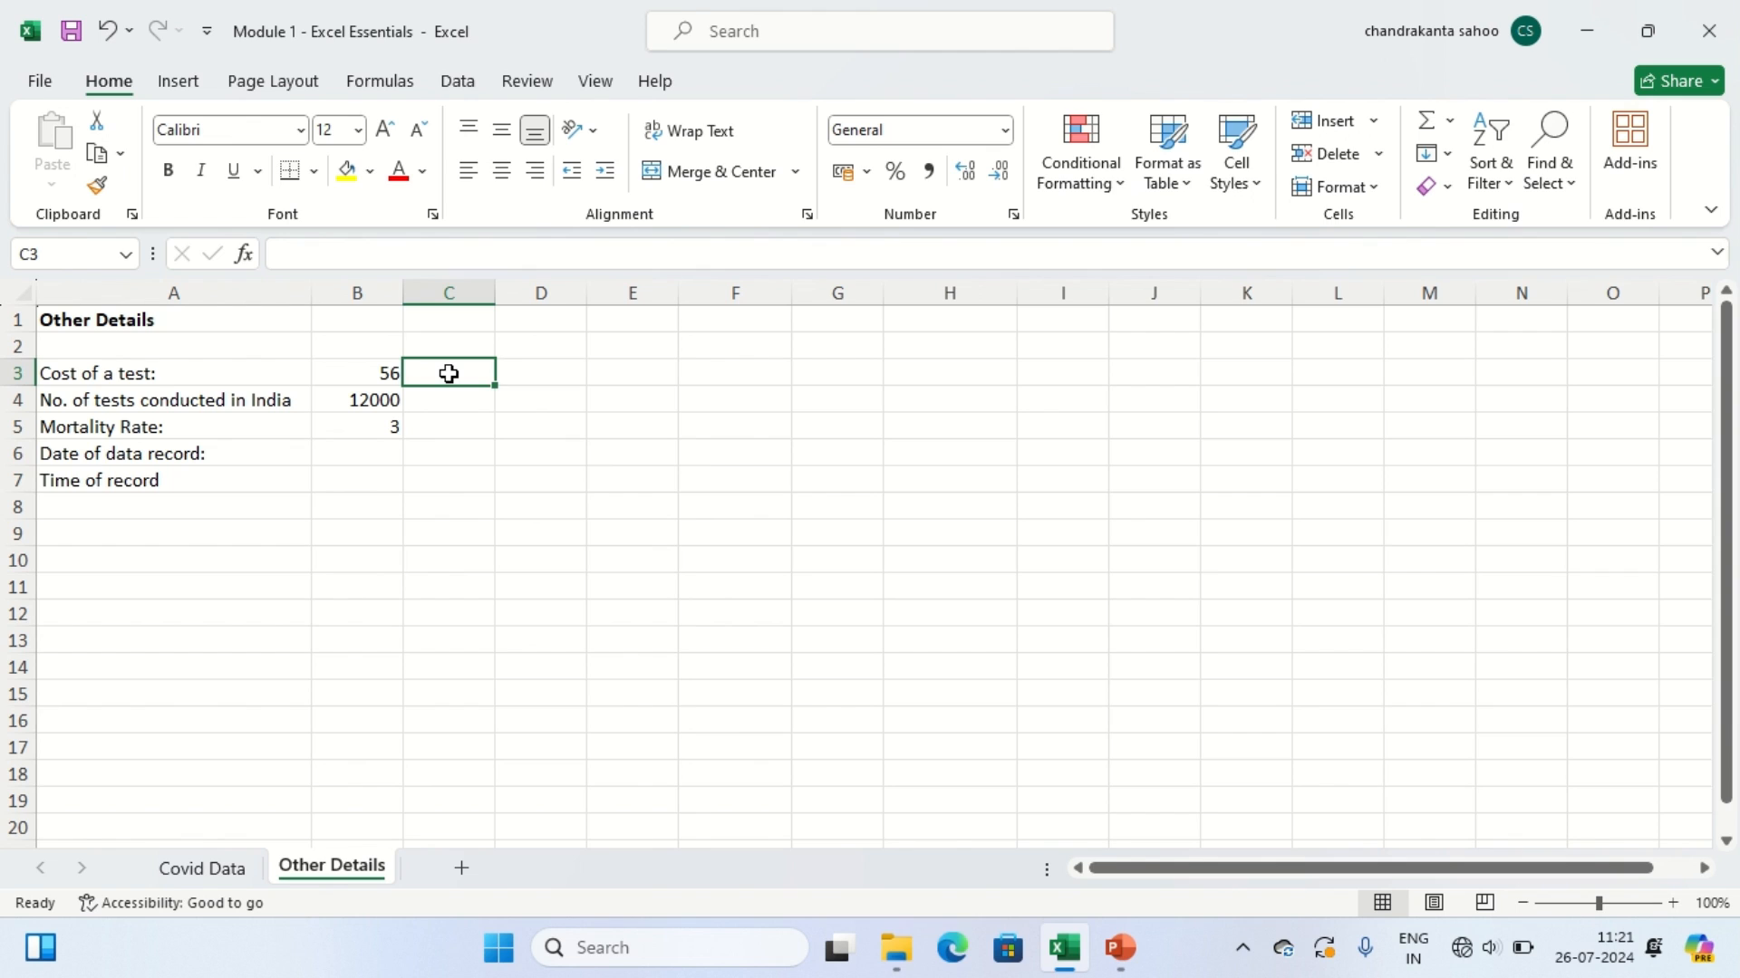
type("INR")
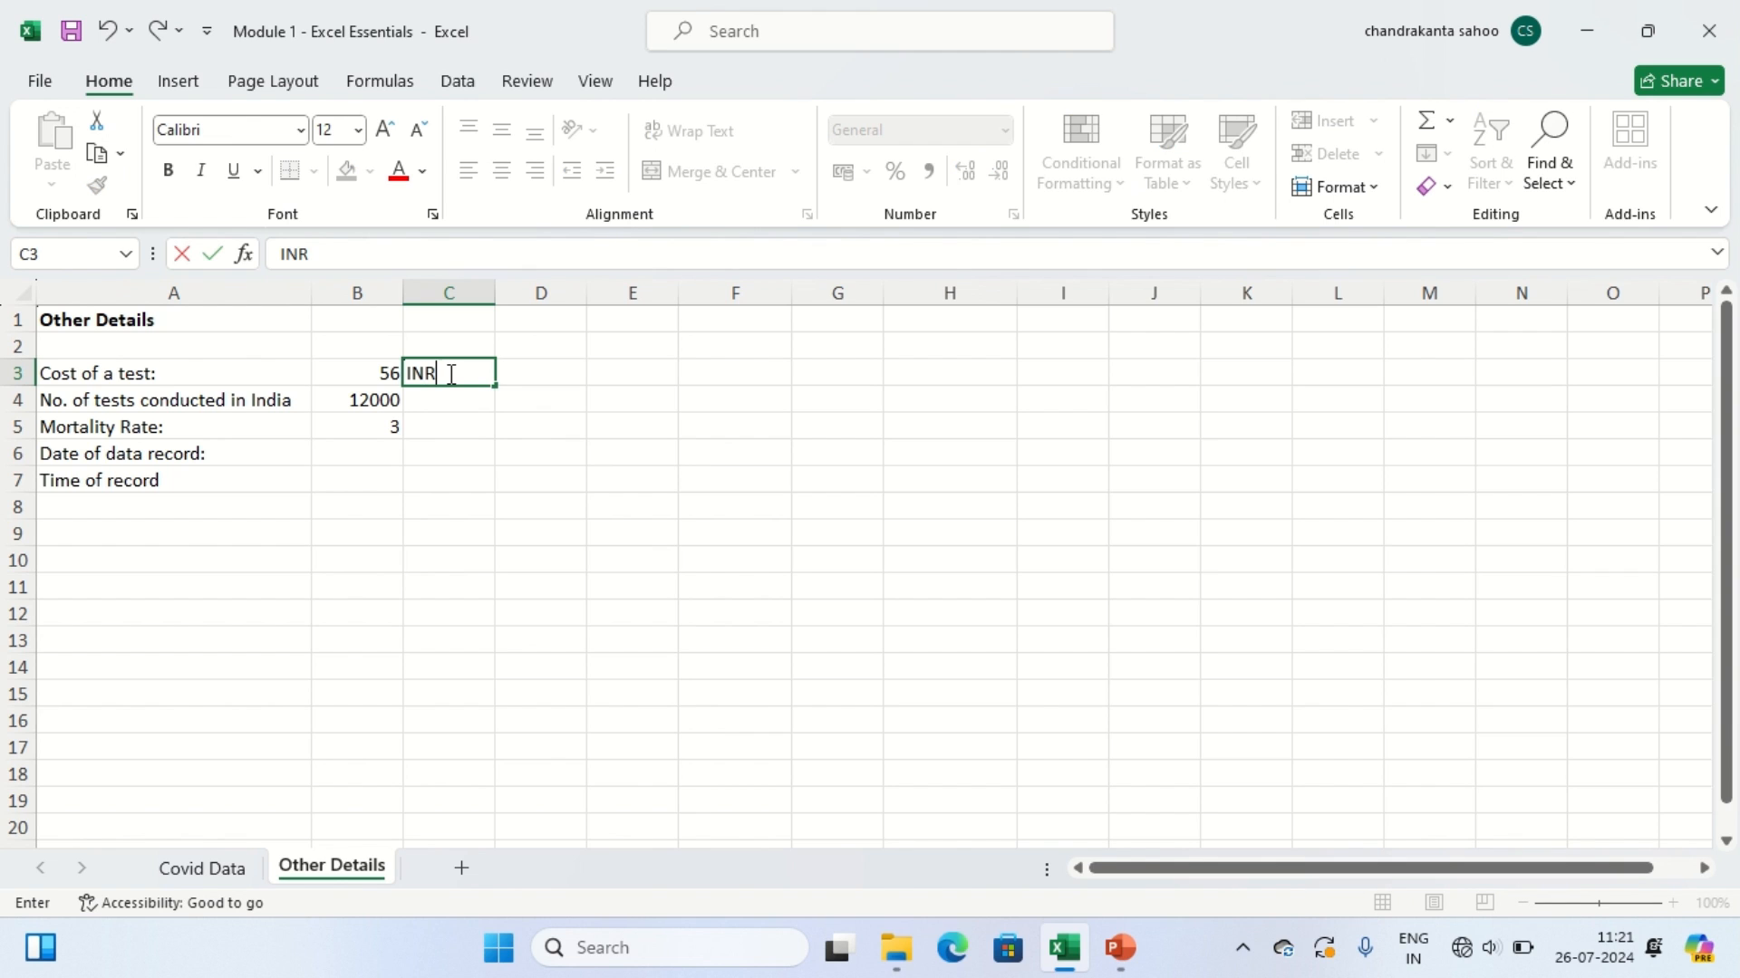
left_click(659, 454)
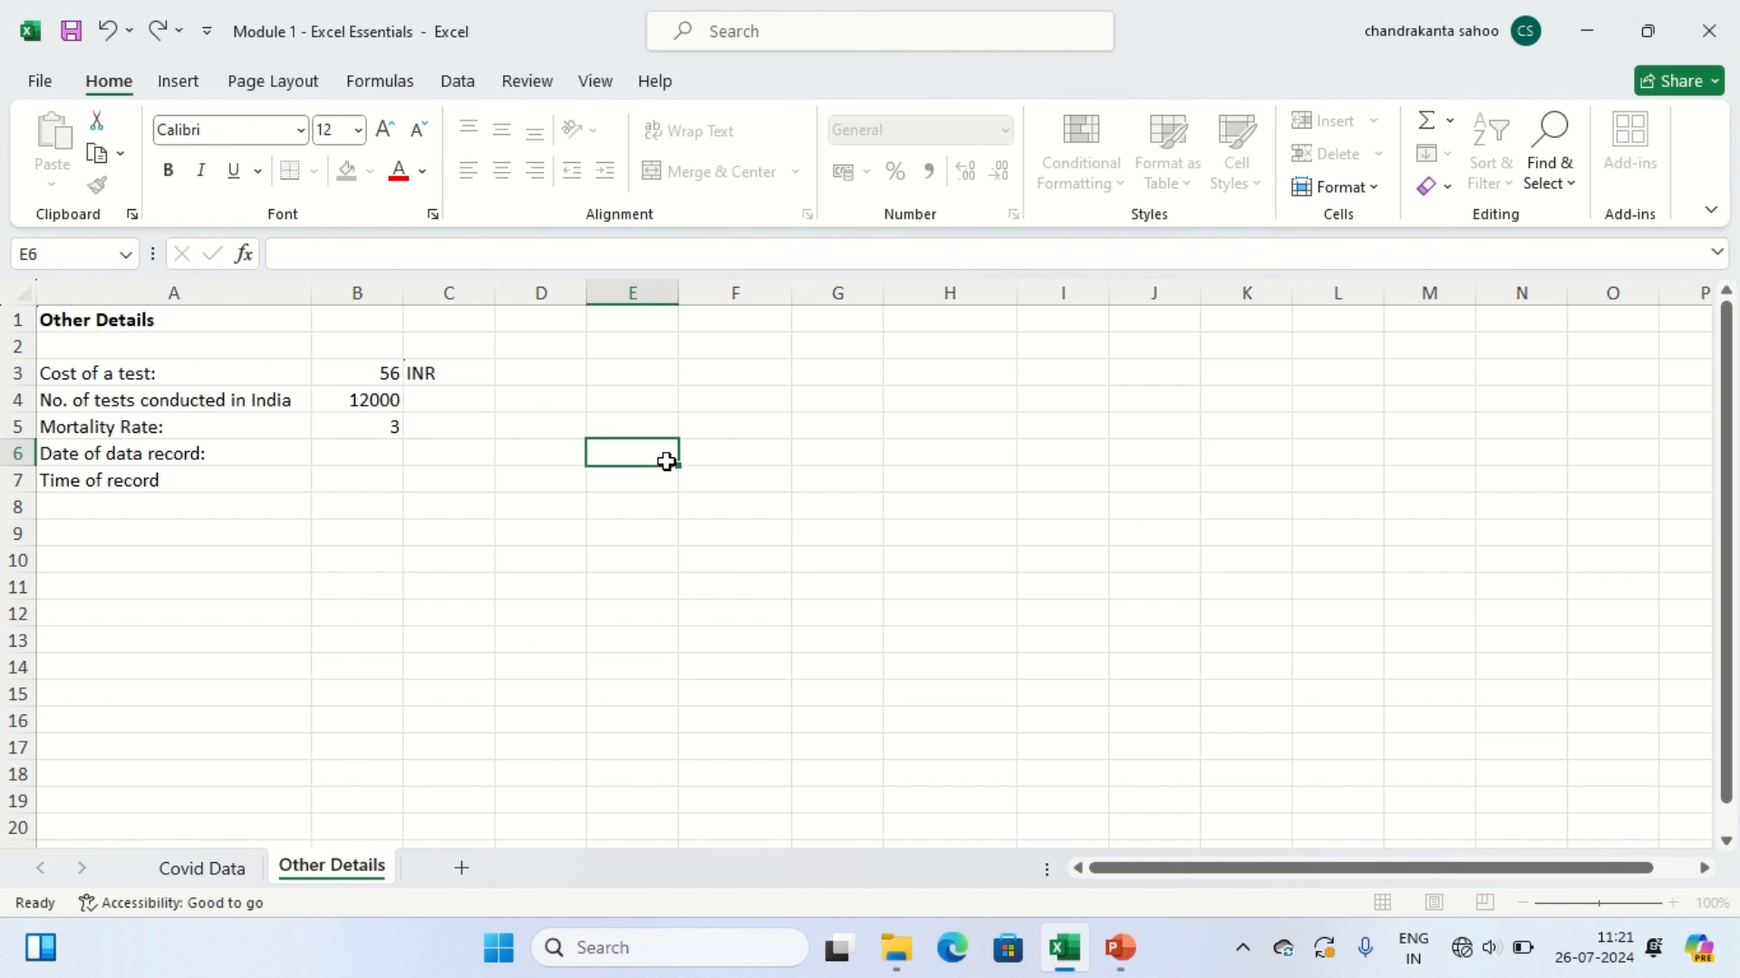
Step: Clear the INR label from cell C3
left_click(460, 401)
left_click(448, 432)
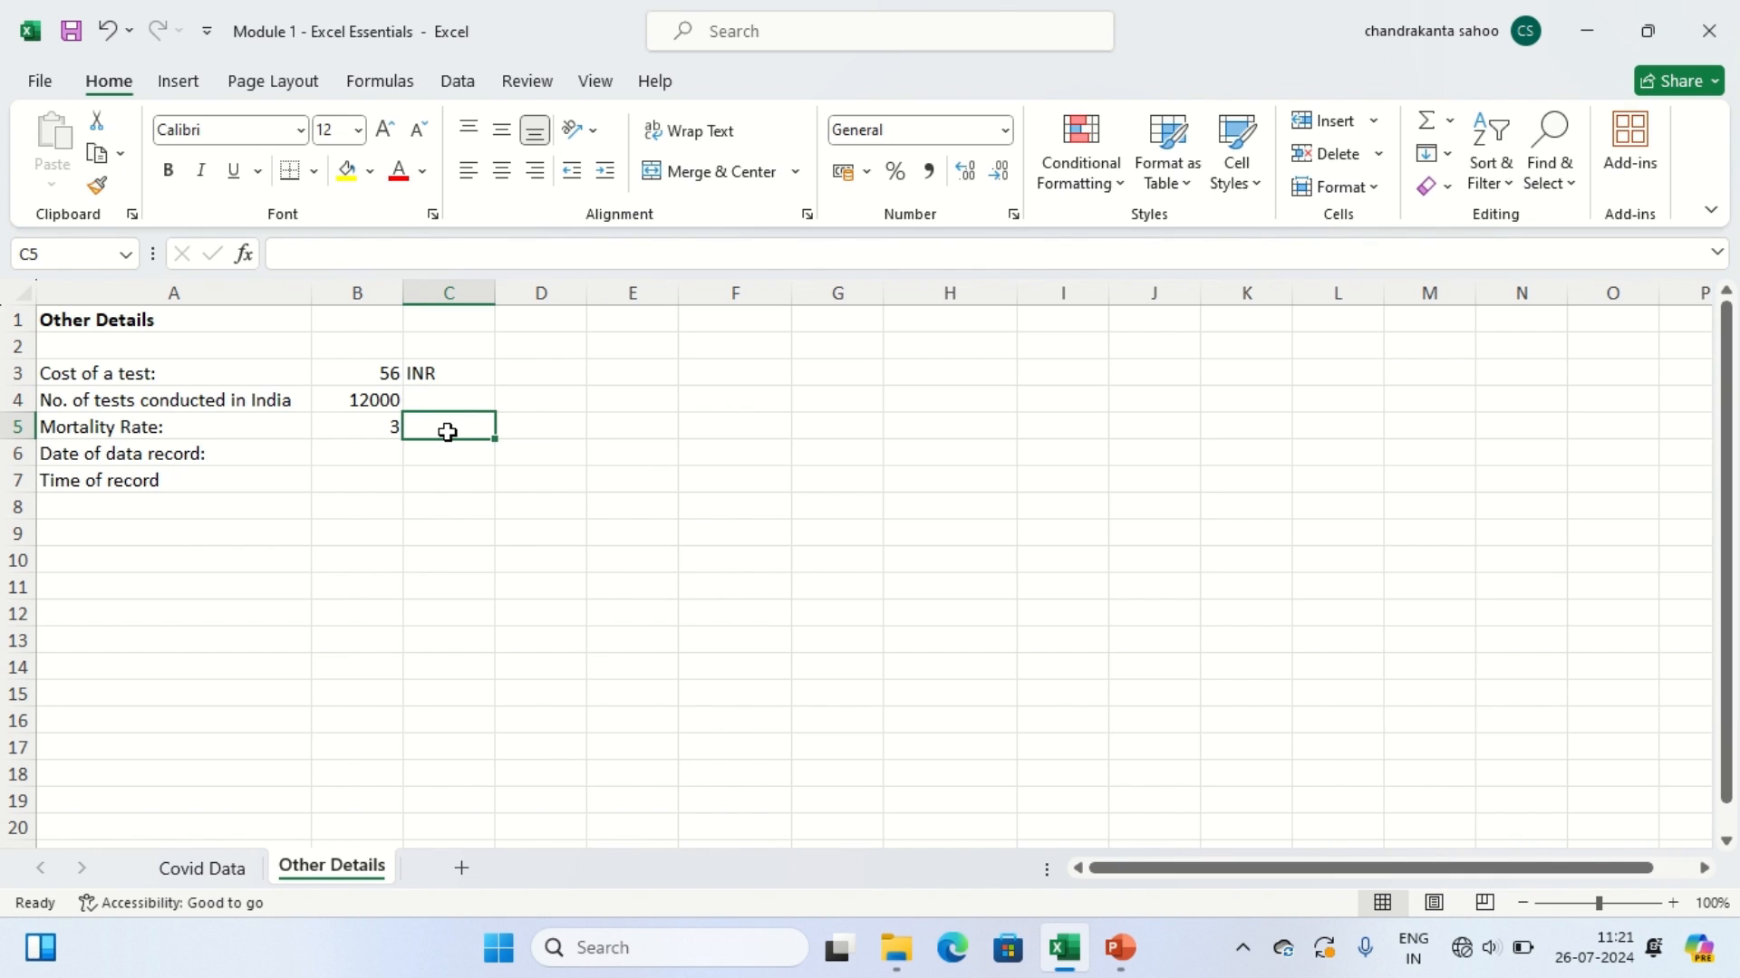
left_click(366, 426)
left_click(337, 451)
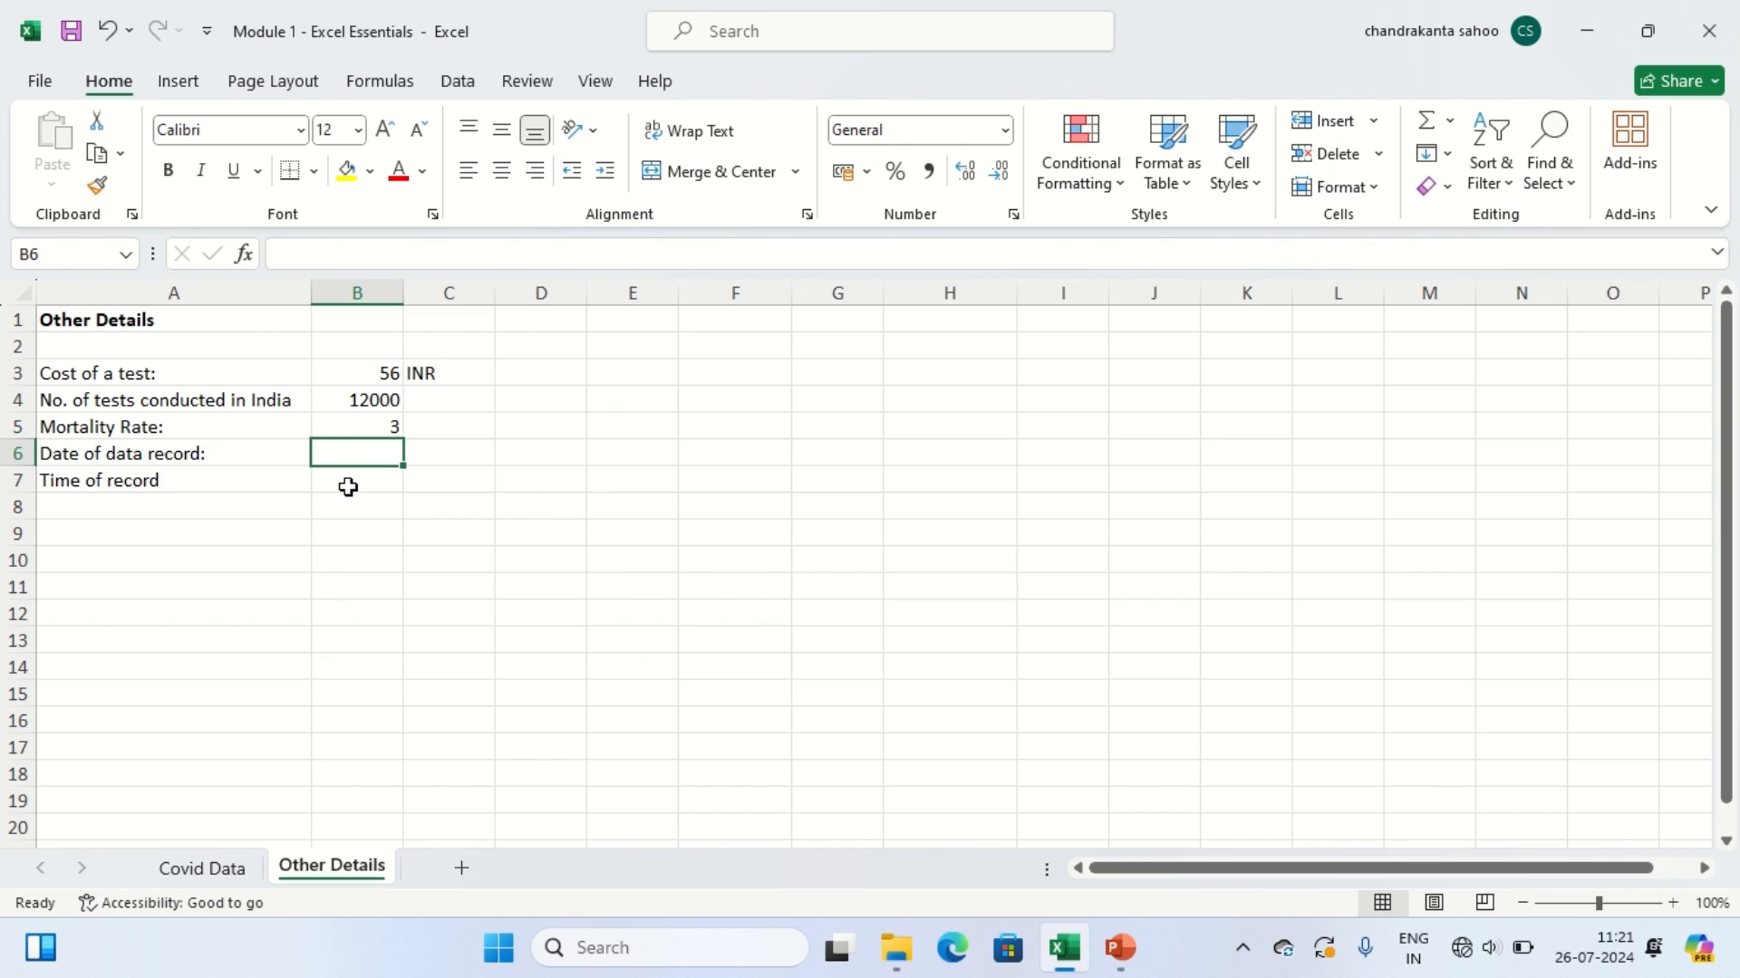
left_click(442, 371)
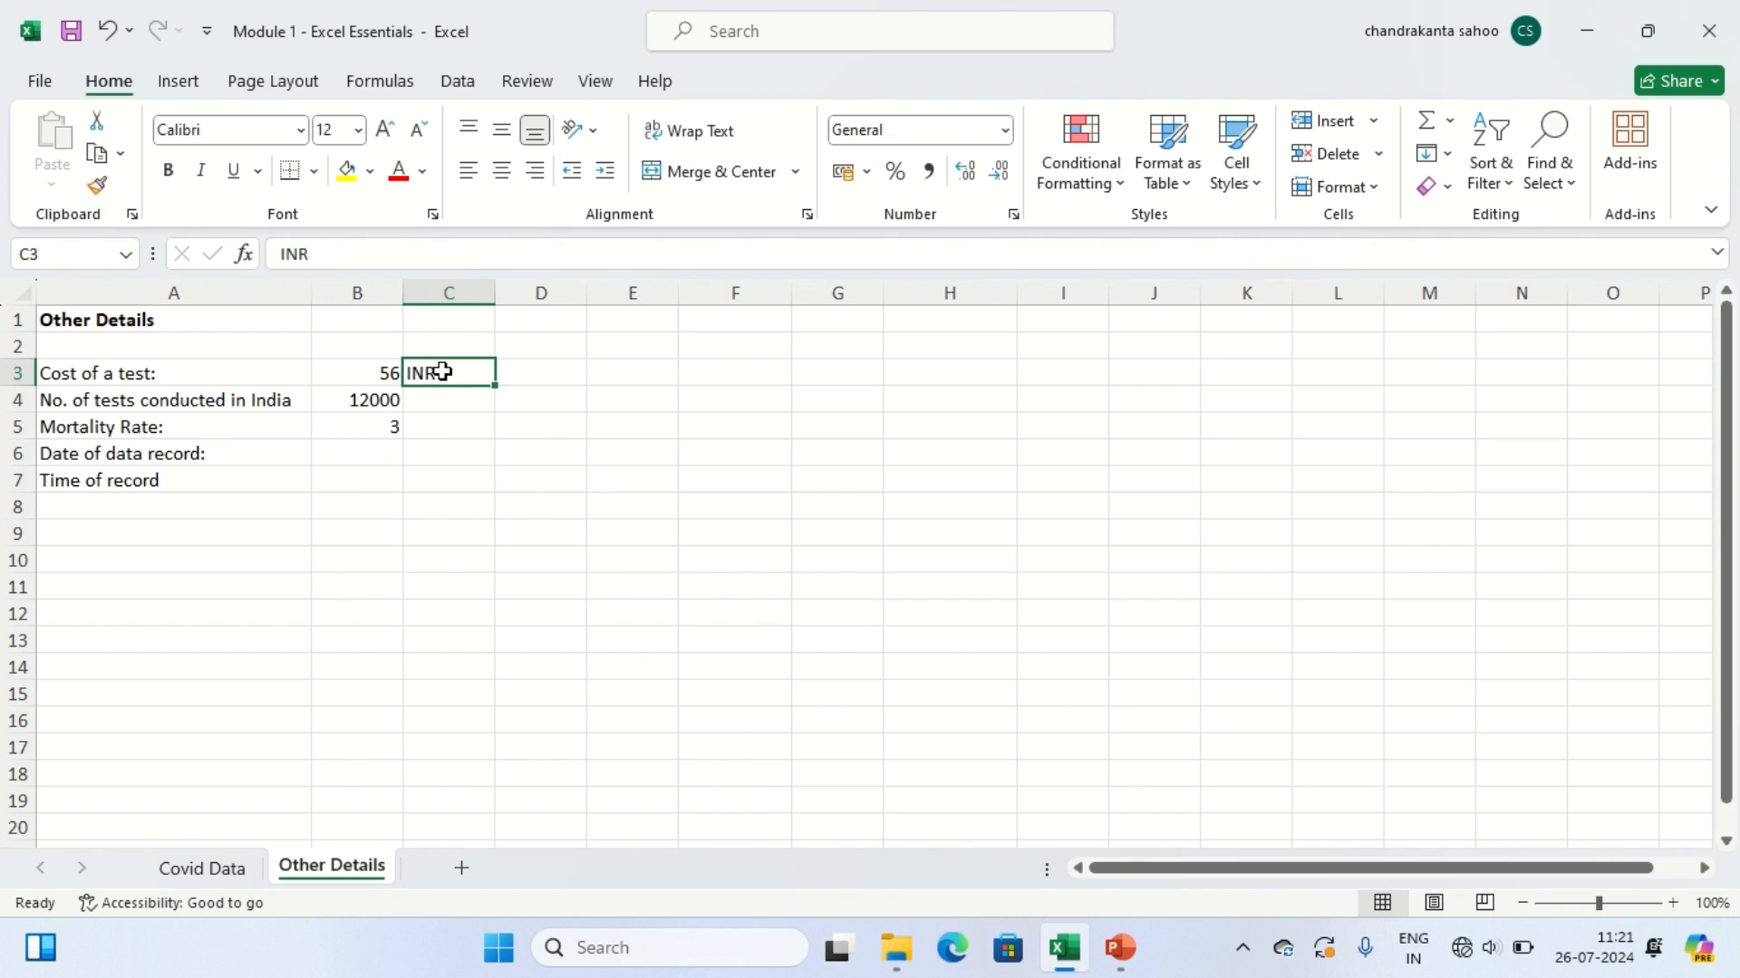
key("Delete")
Step: Apply the Currency number format to the cost of a test in cell B3
left_click(351, 378)
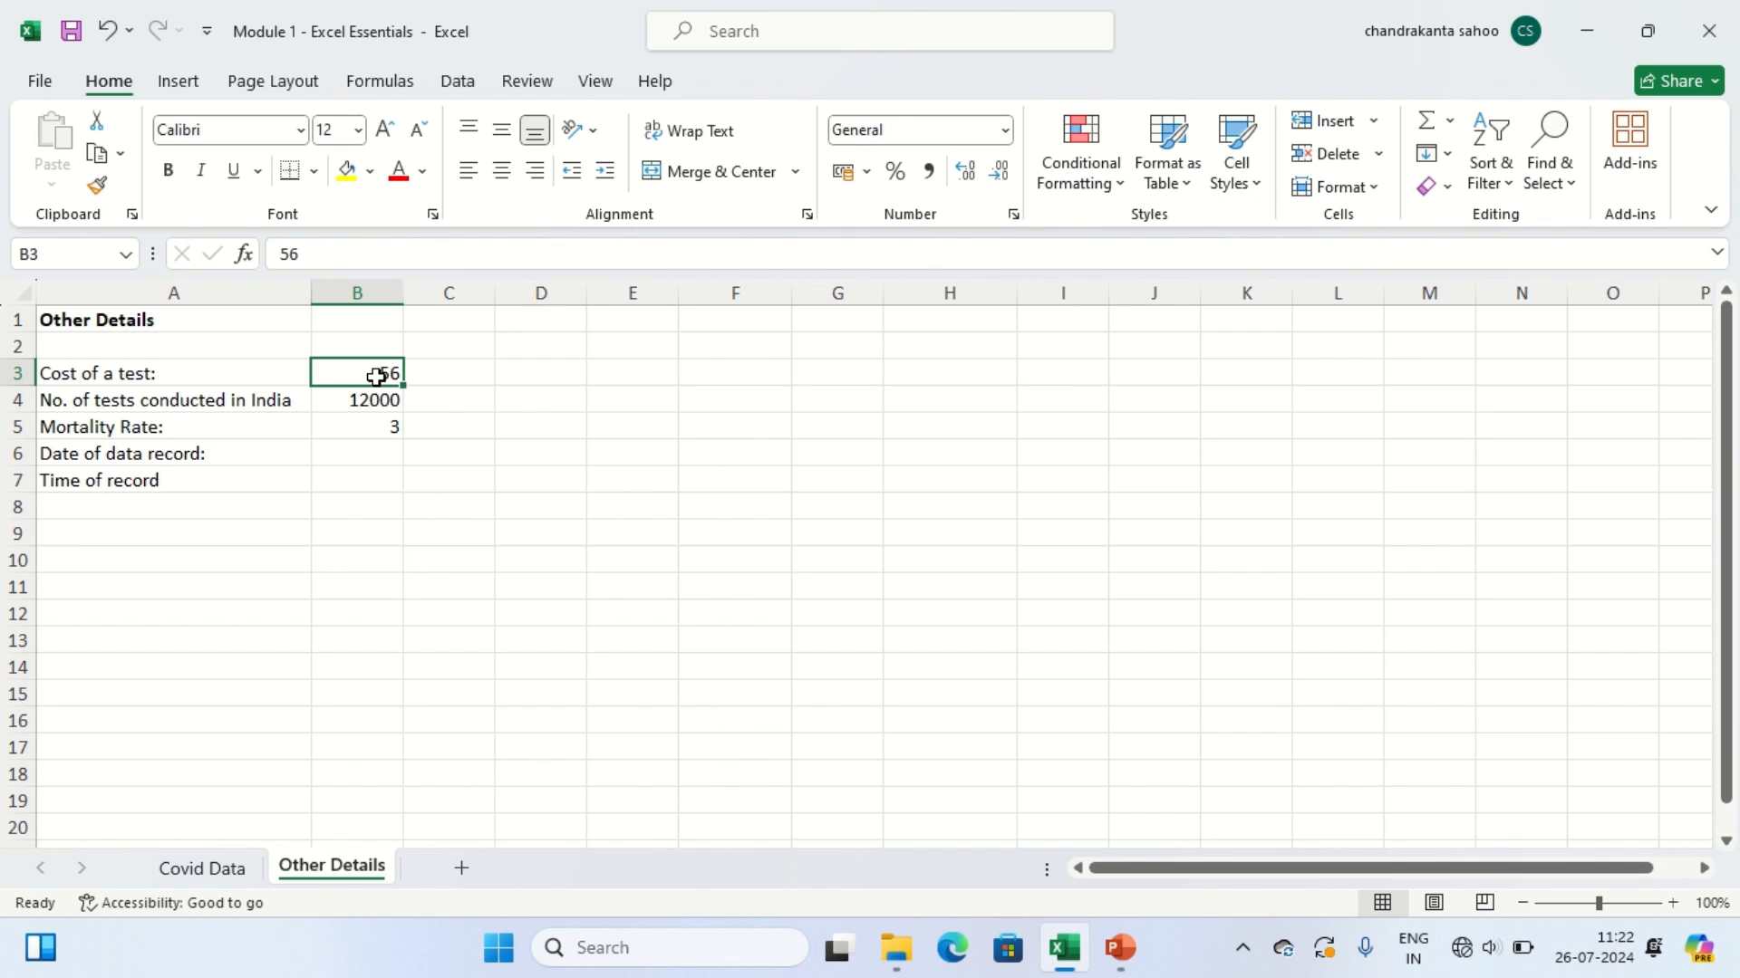
left_click(1004, 136)
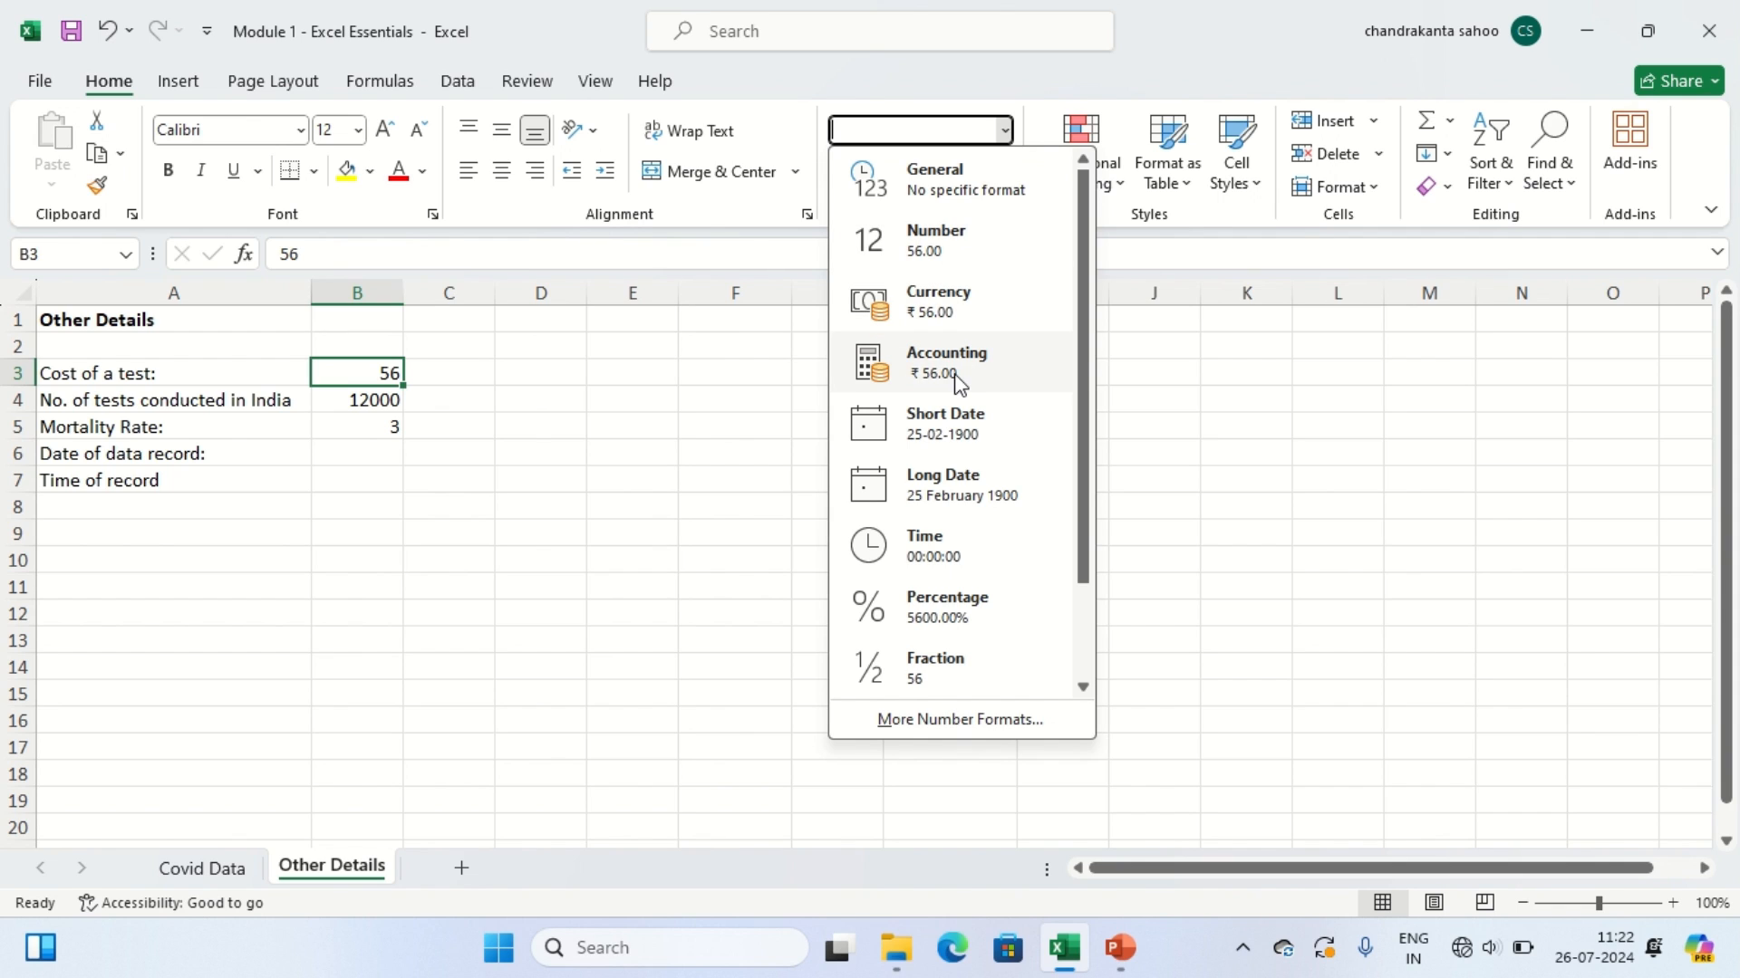
left_click(936, 308)
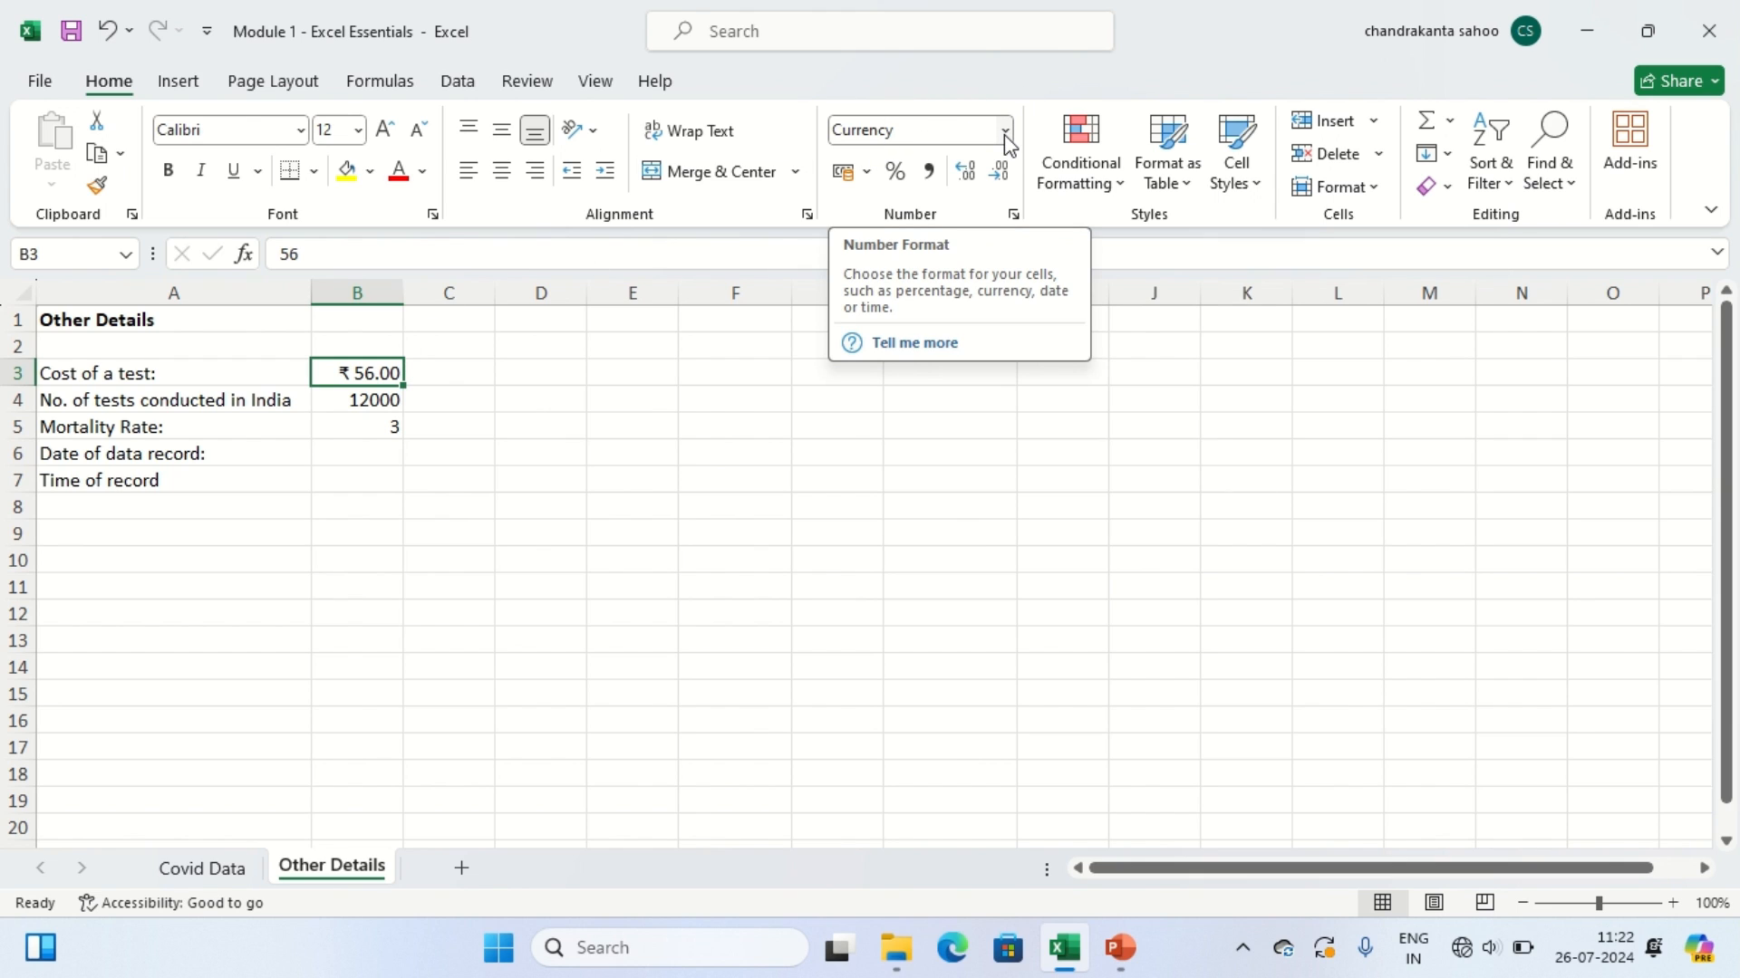
Step: Enter 56 as a sample value in cell D3
left_click(529, 376)
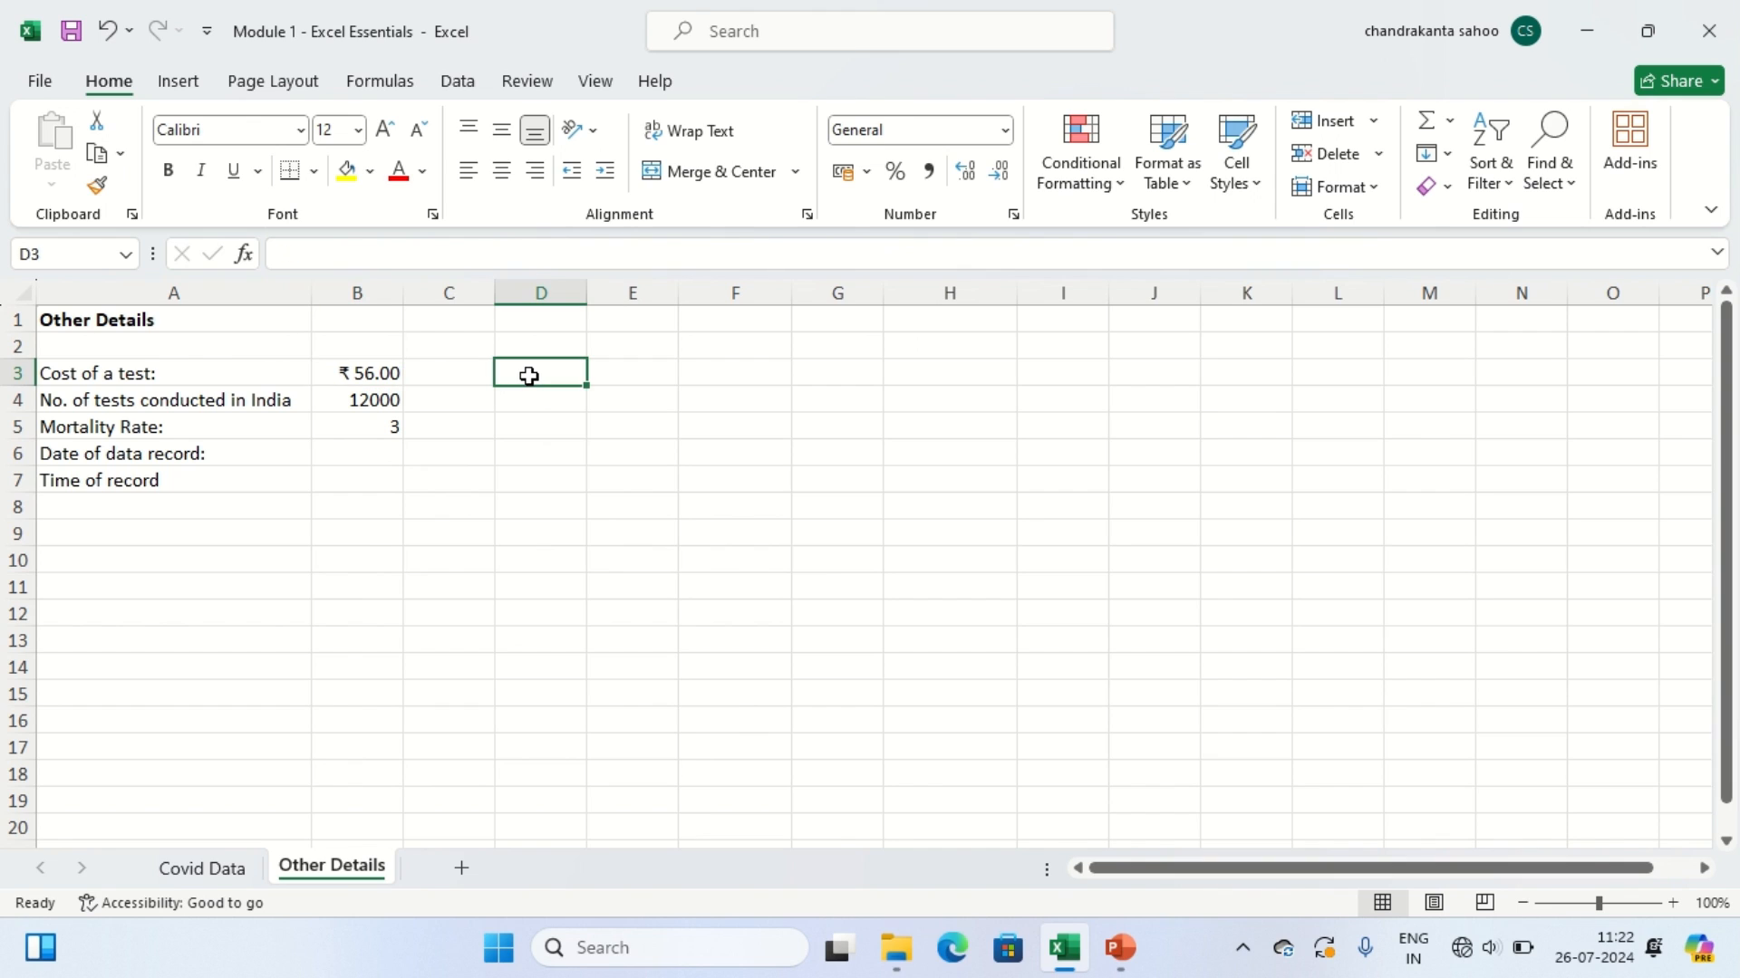
type("56")
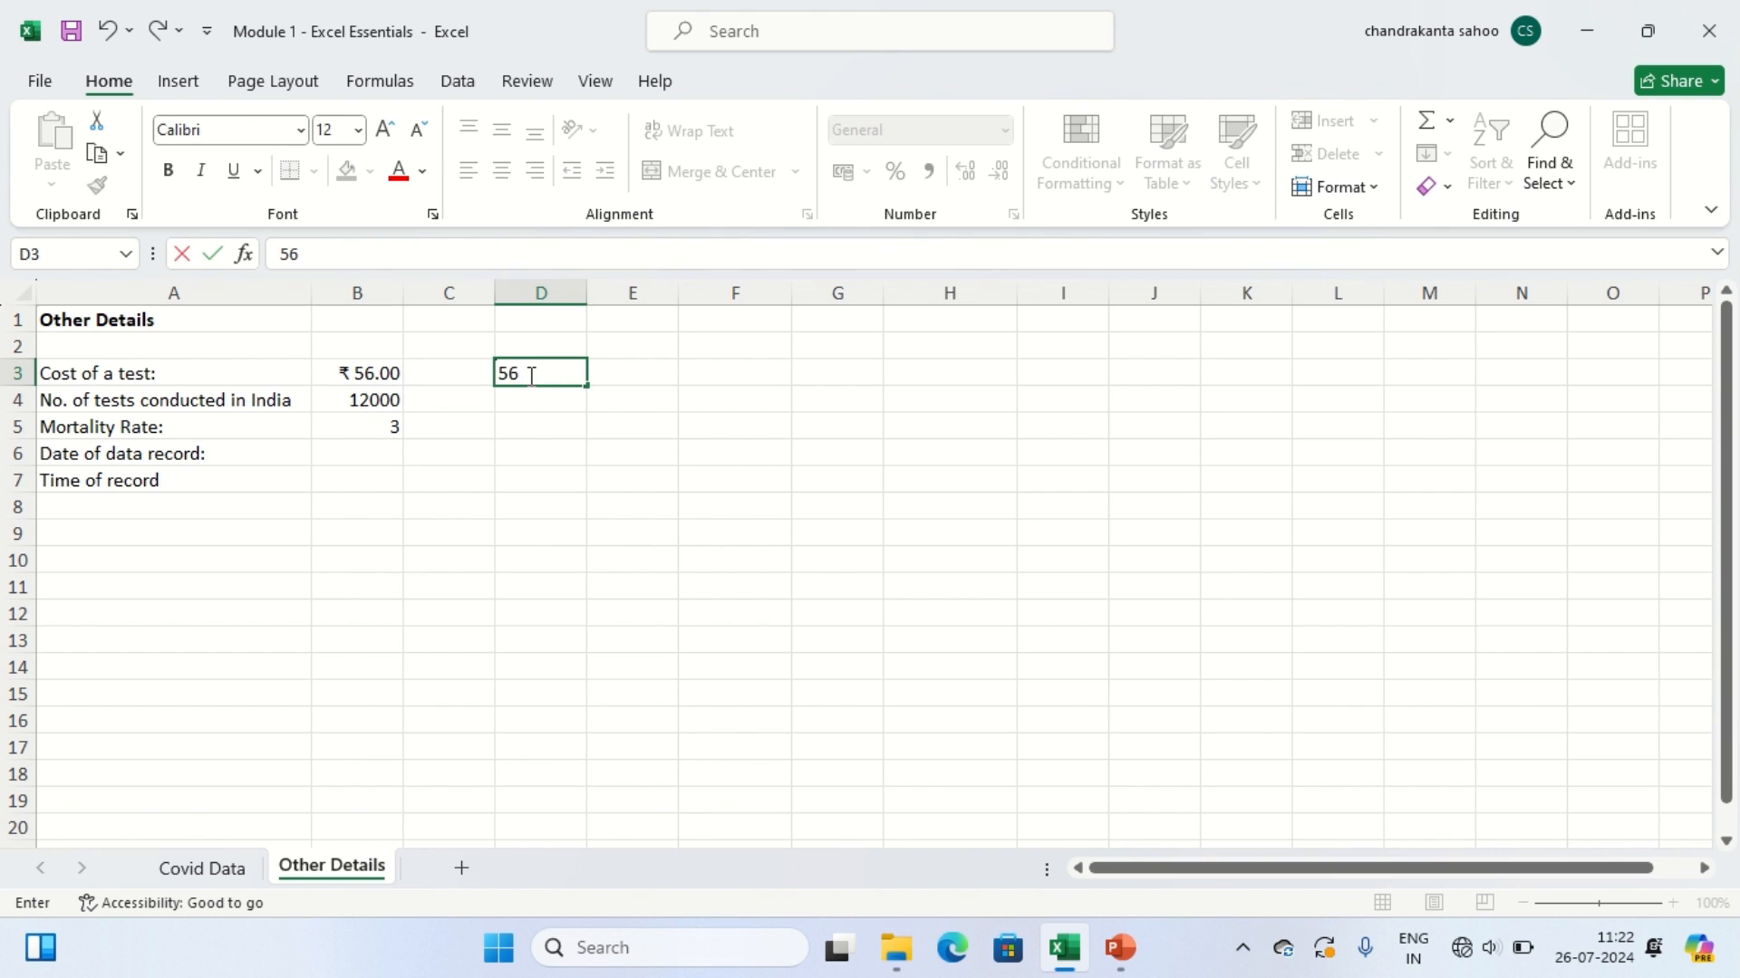
left_click(770, 485)
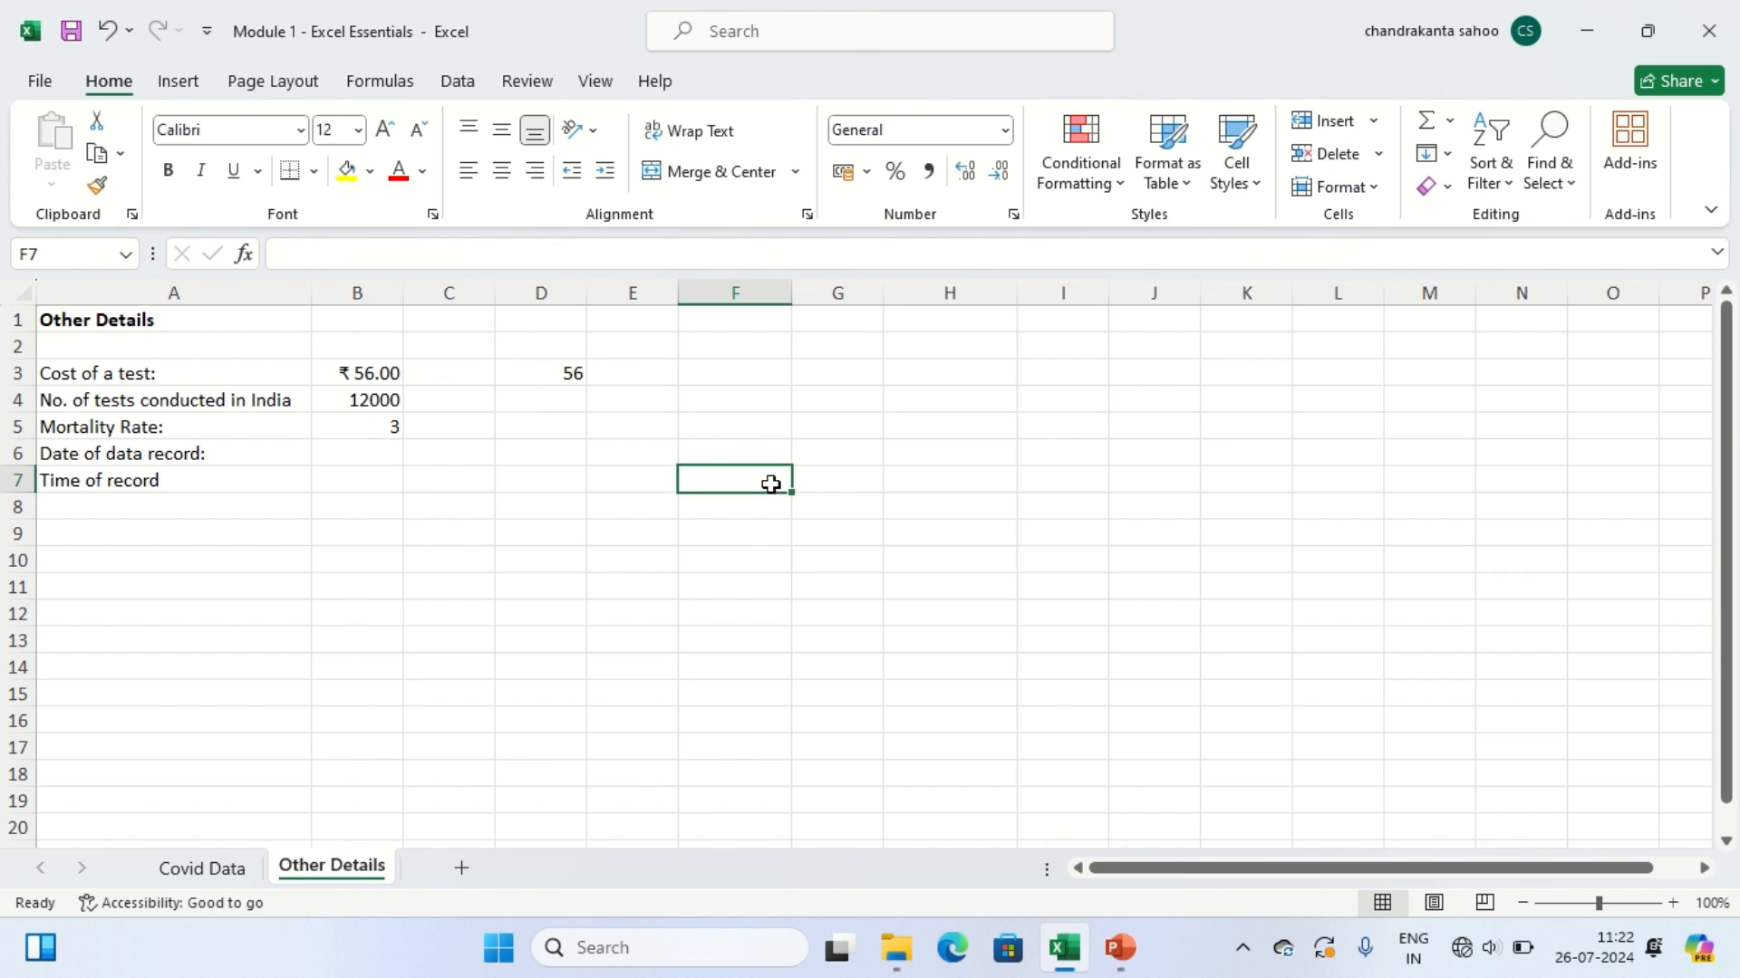
Step: Apply the £ English (United Kingdom) accounting format to the sample value in D3 and clear the cell's contents
left_click(557, 372)
left_click(1003, 130)
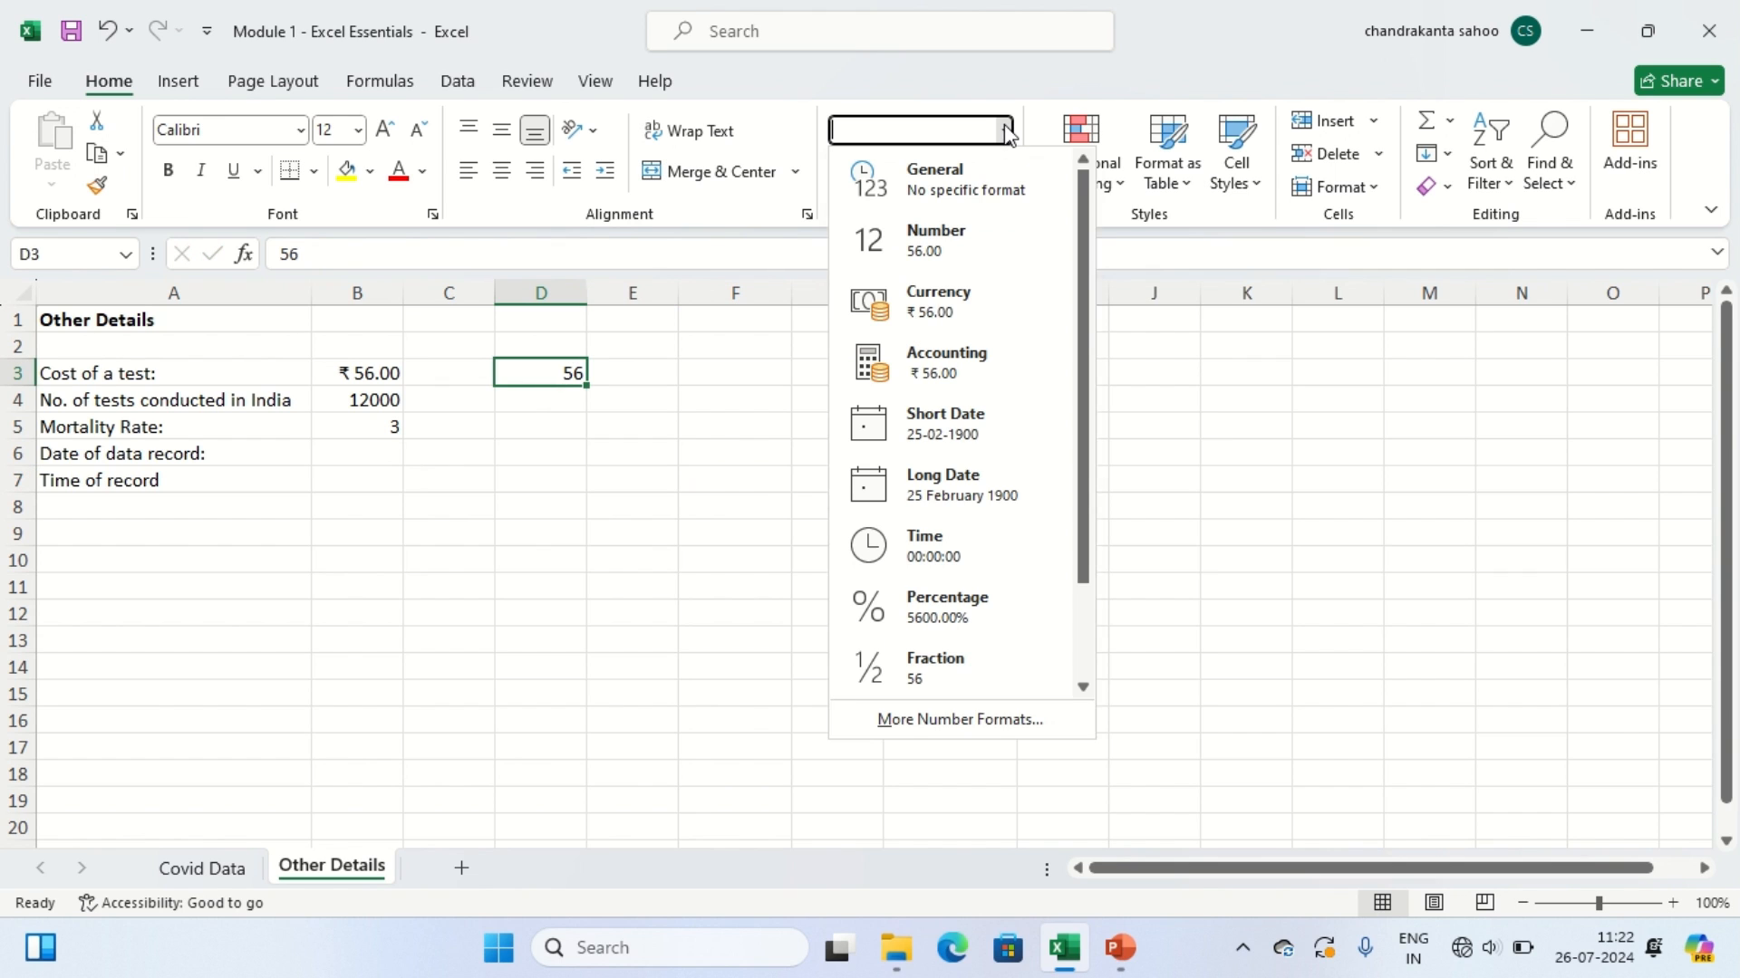
left_click(1188, 580)
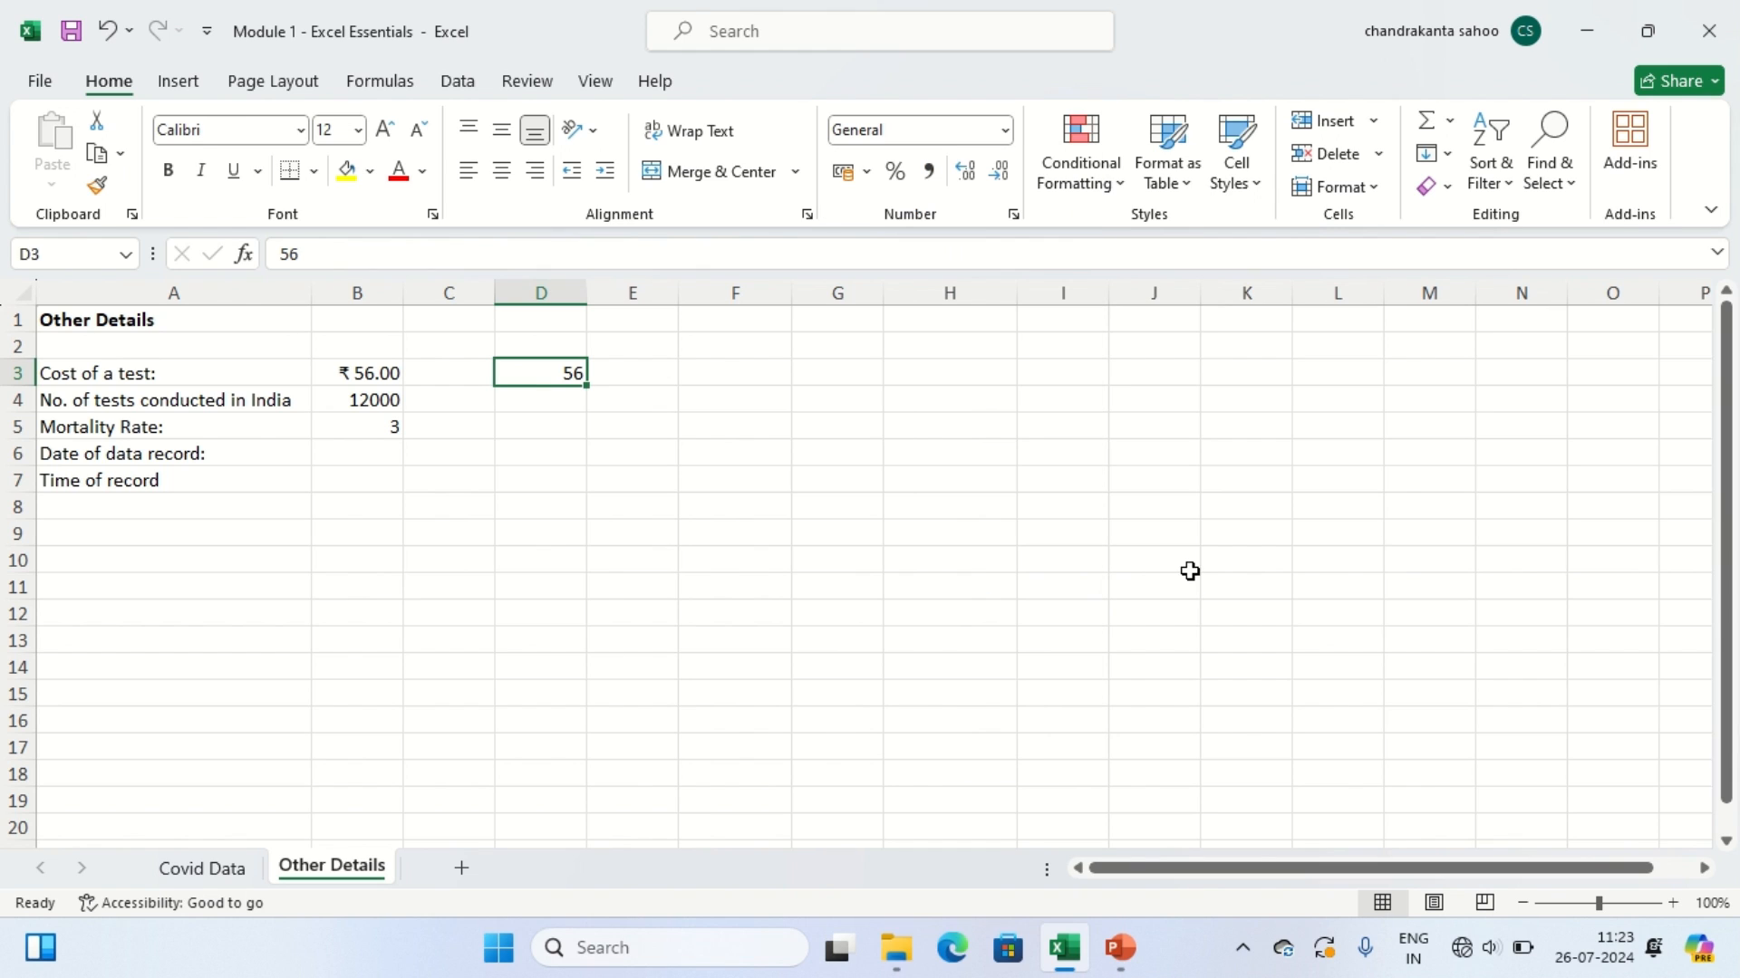
left_click(867, 172)
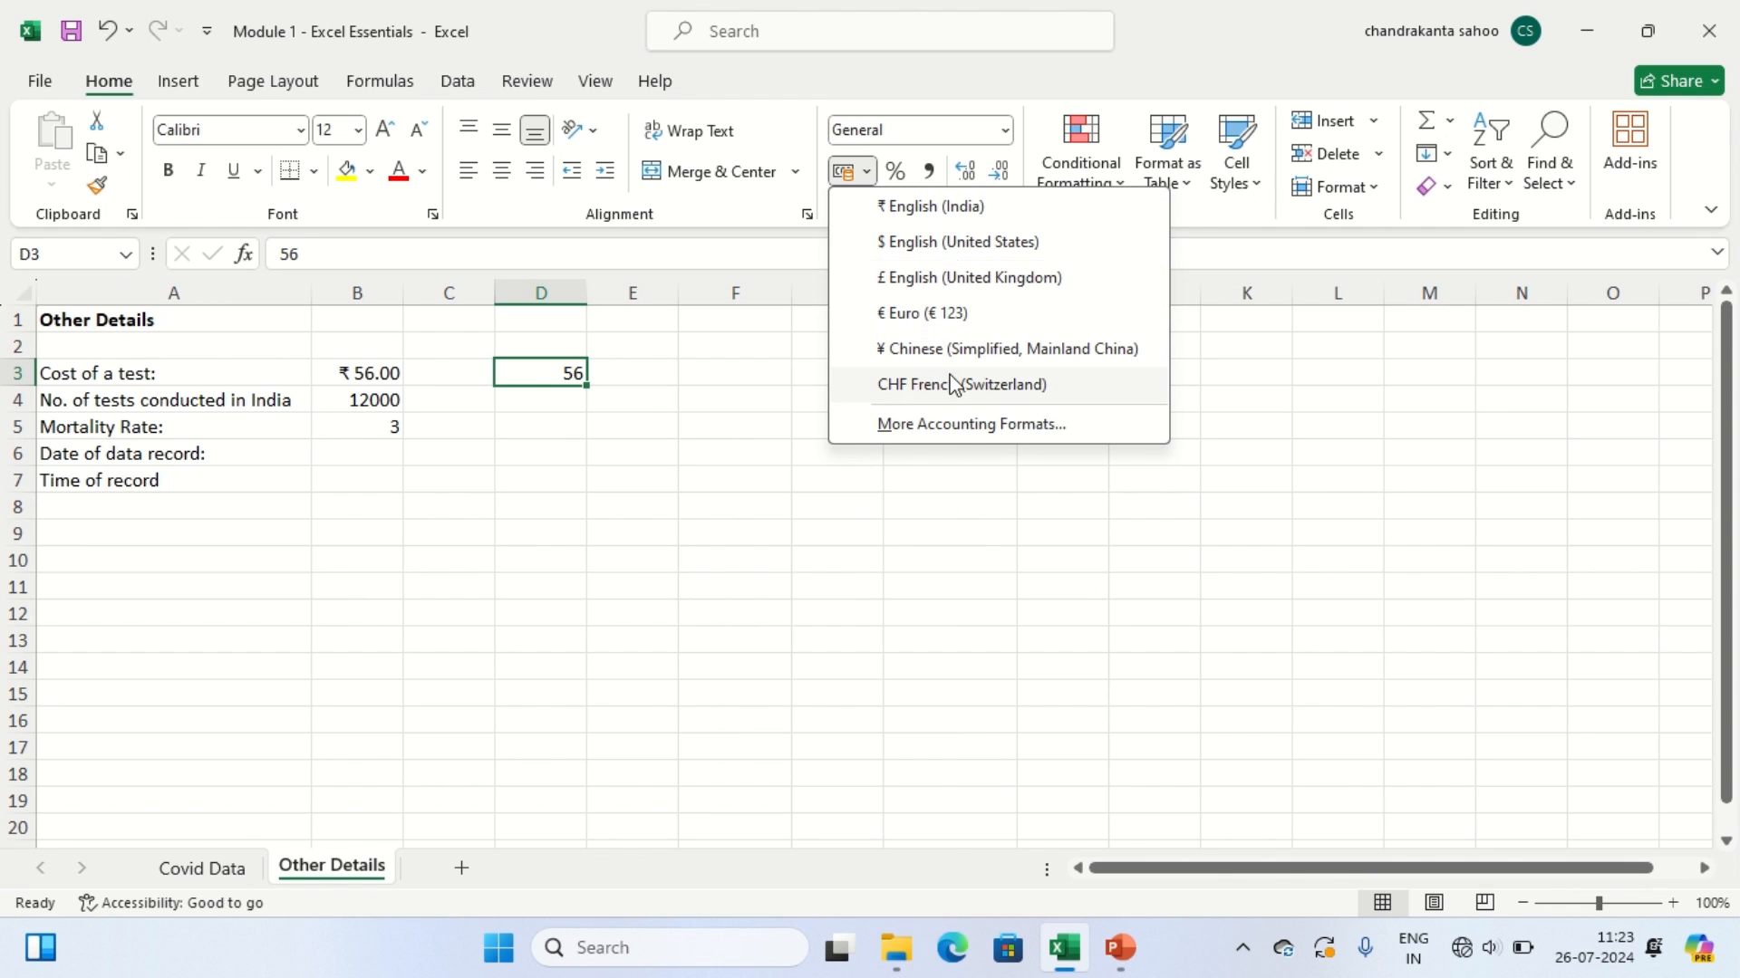
left_click(915, 281)
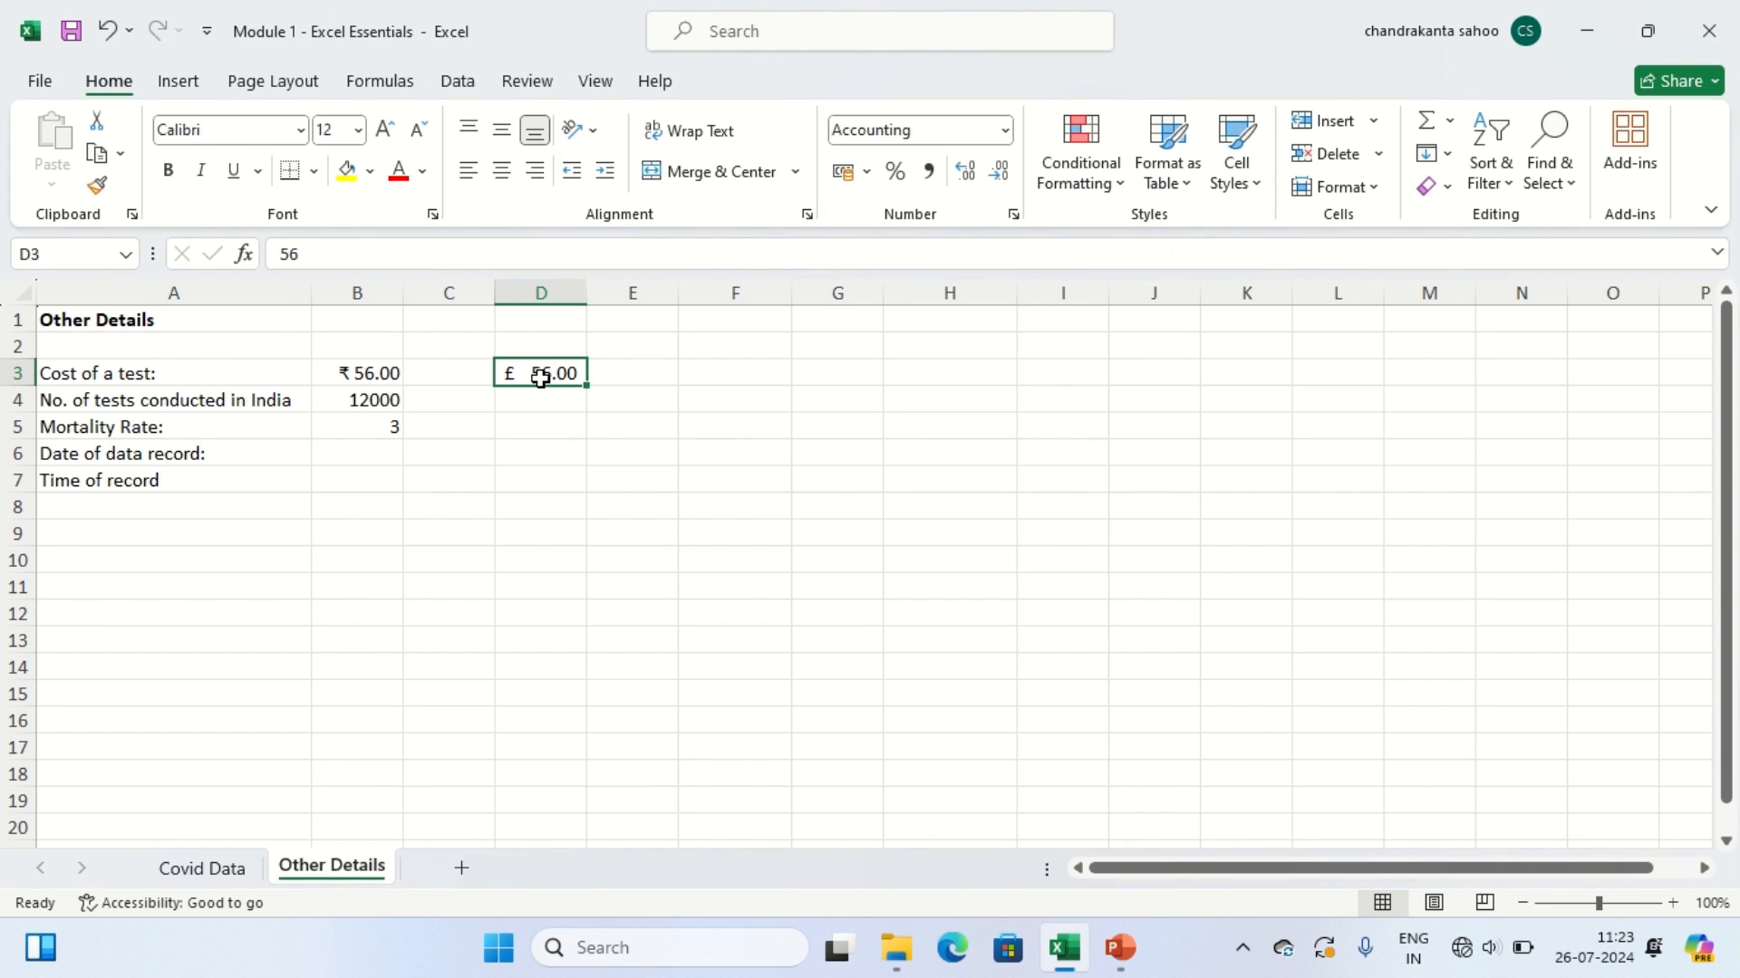
key("Delete")
Step: Reduce the test cost in B3 to zero decimal places and restore it to two
left_click(356, 402)
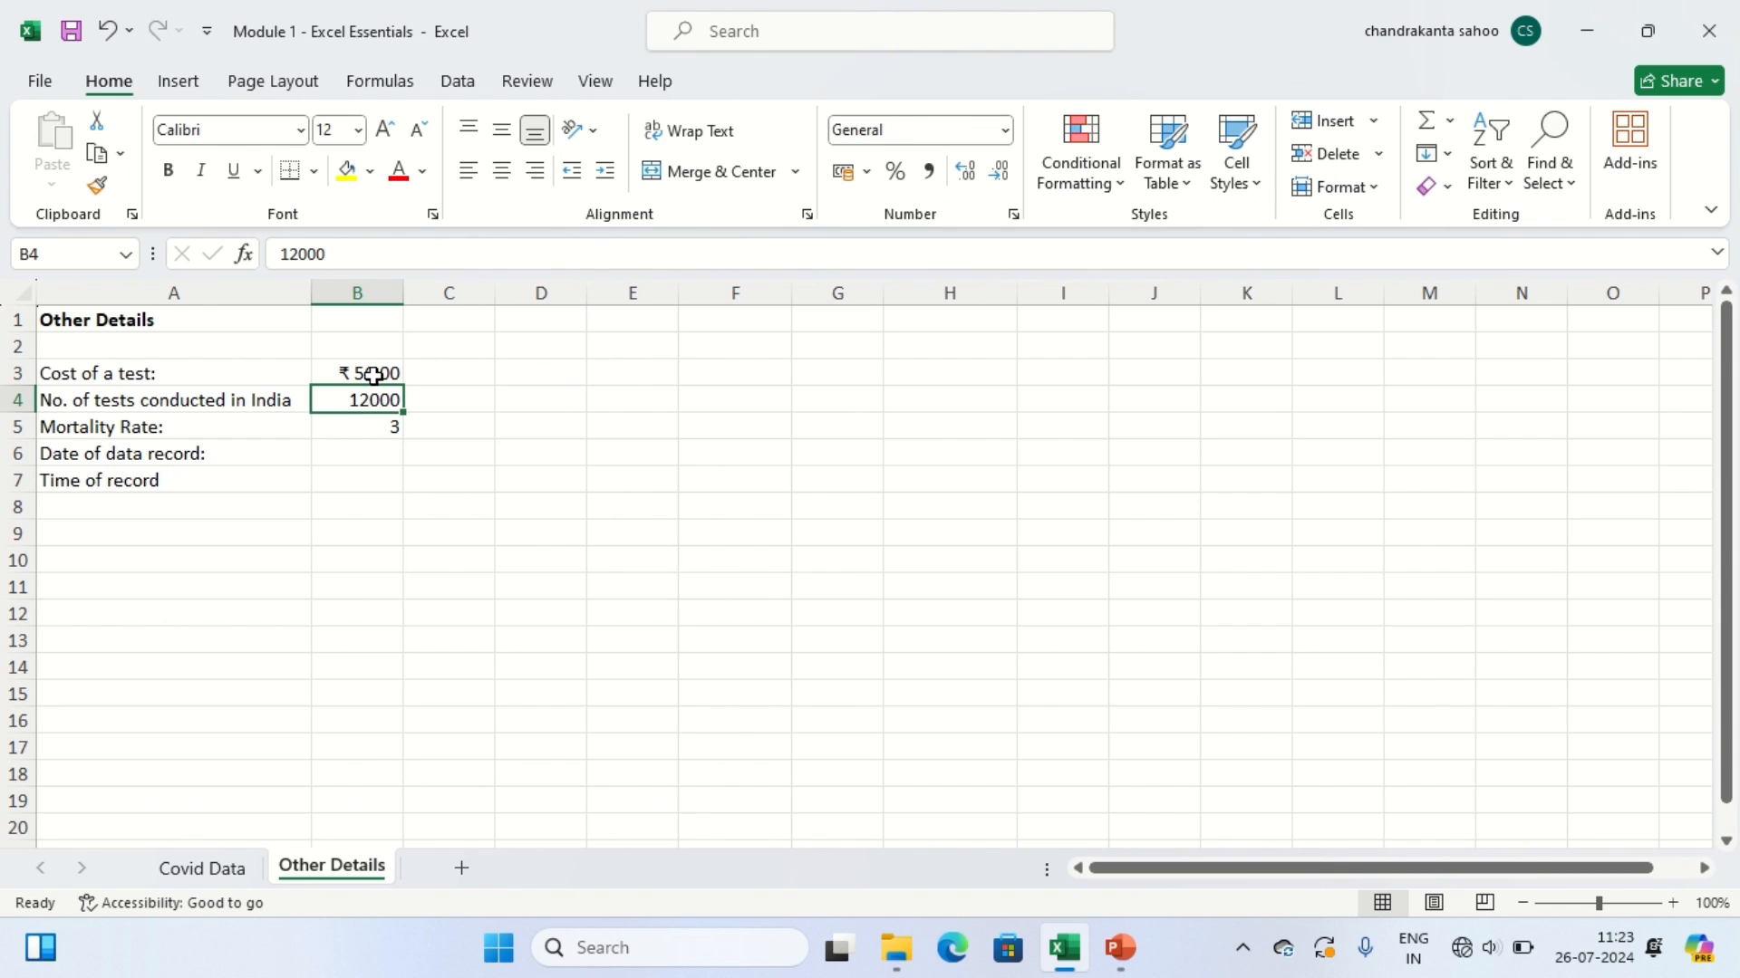
left_click(373, 374)
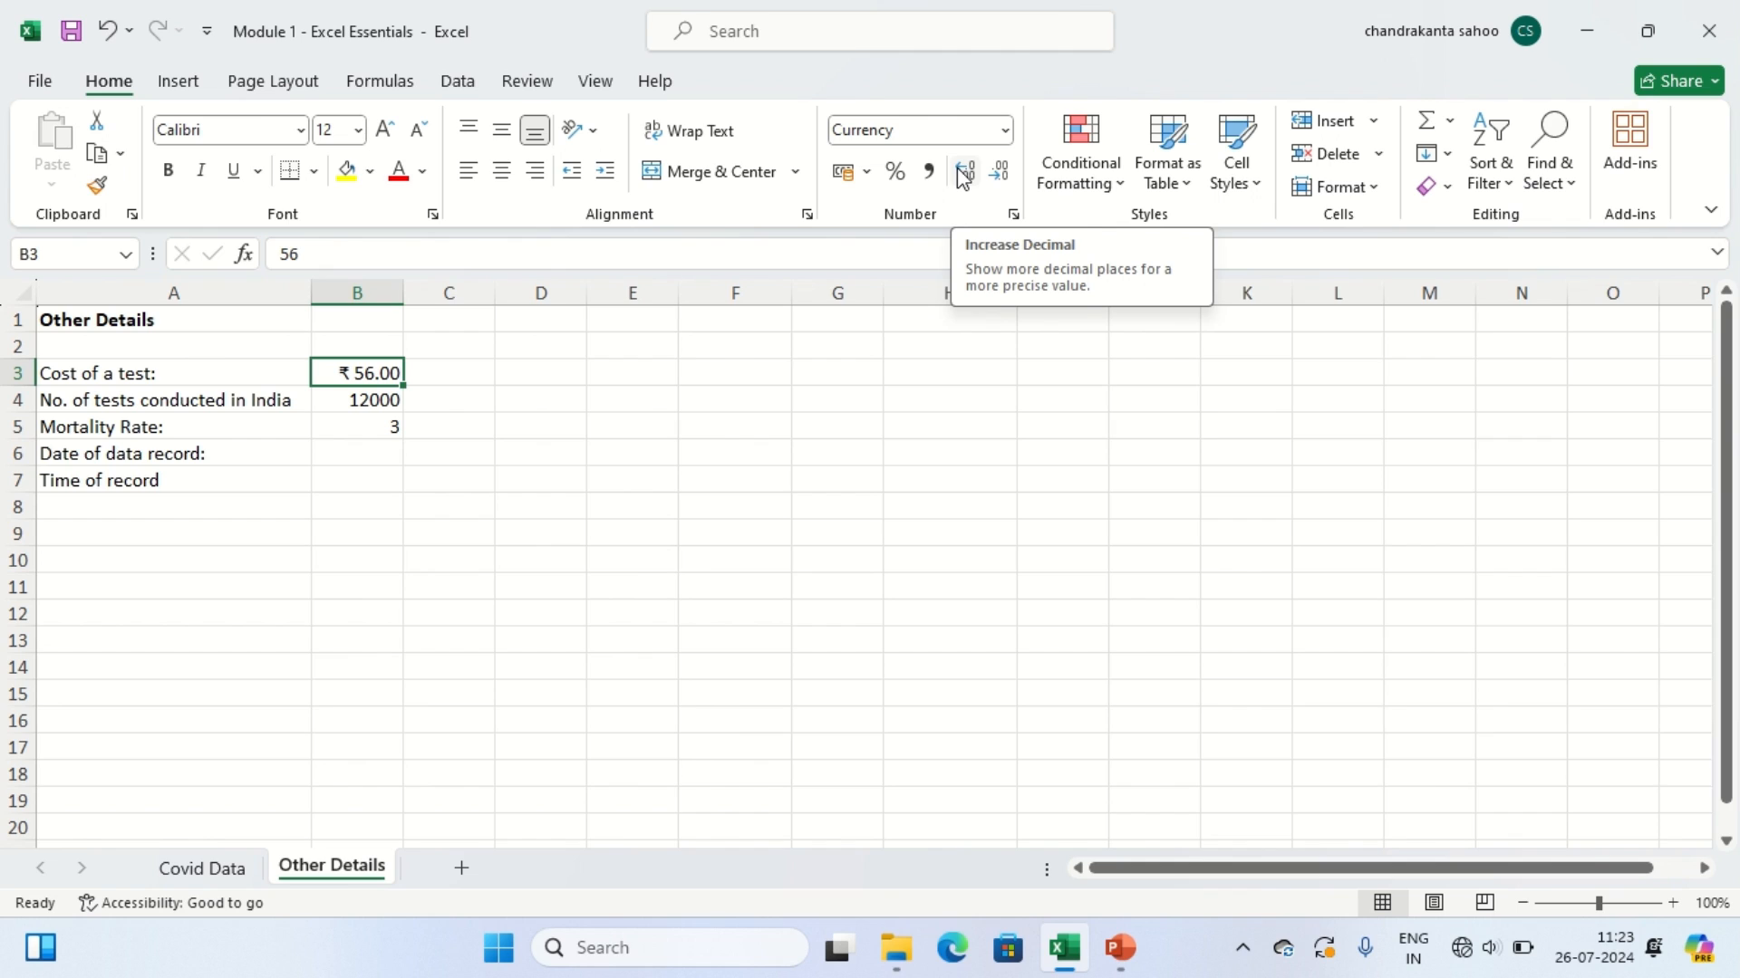
left_click(1003, 173)
left_click(1003, 173)
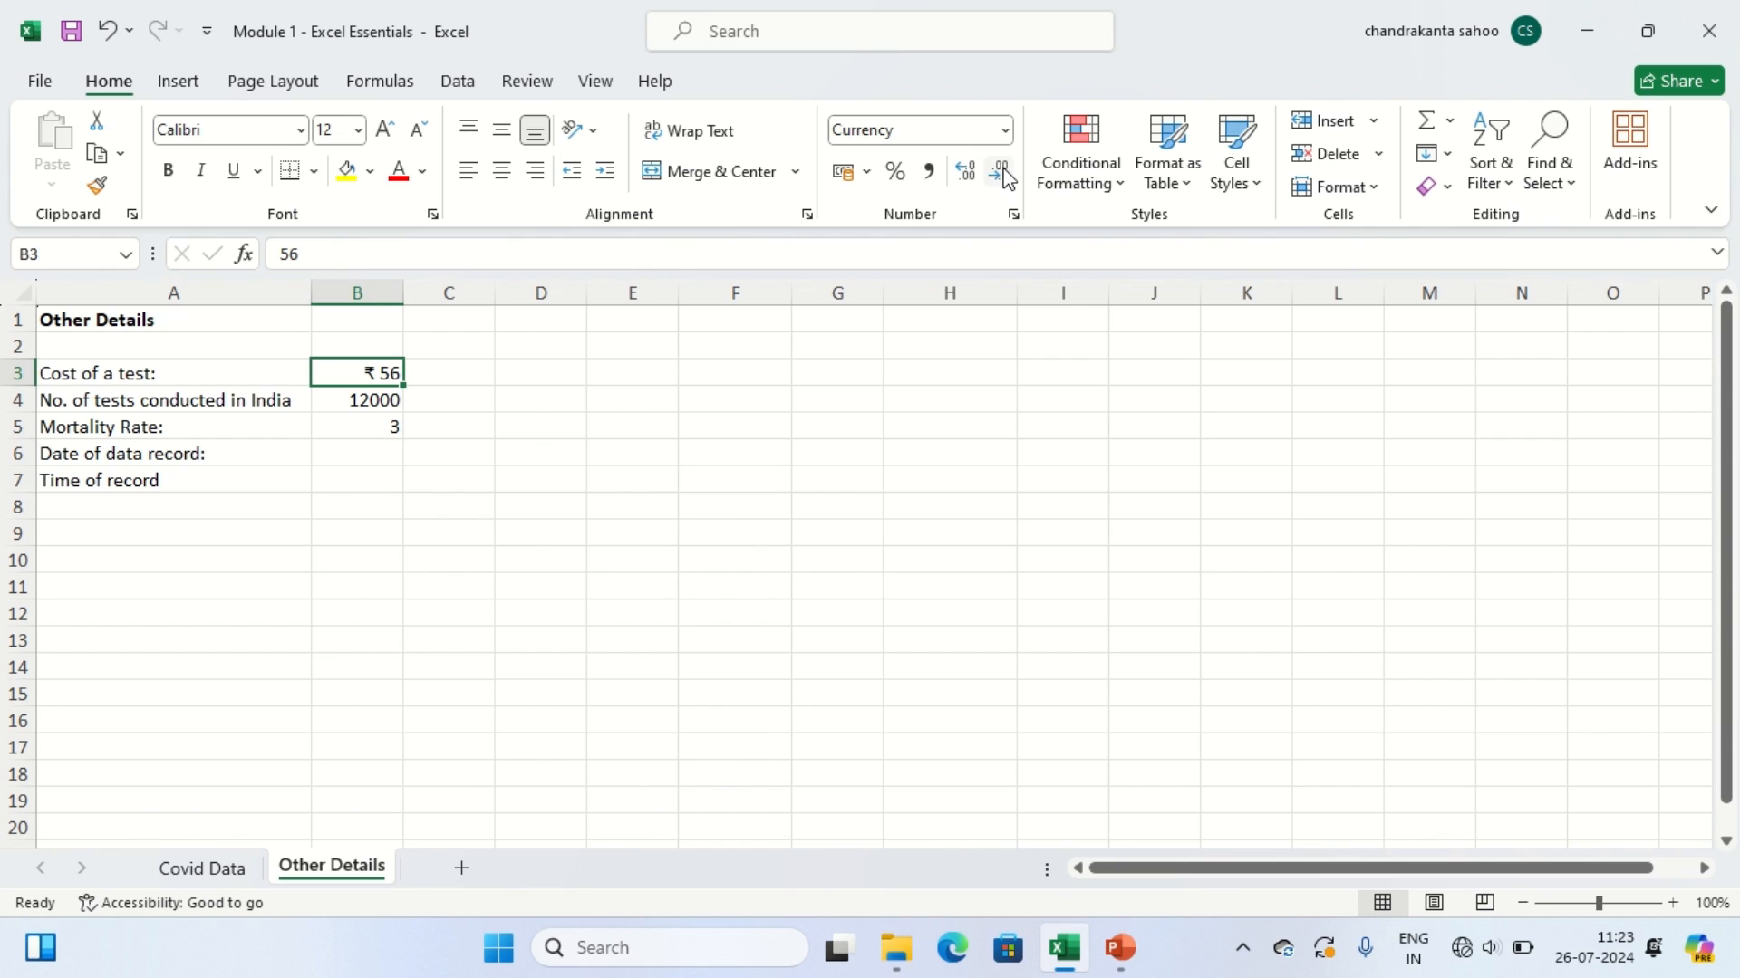
left_click(971, 171)
left_click(971, 172)
Step: Change the cost of a test in cell B3 to 56.76
double_click(388, 369)
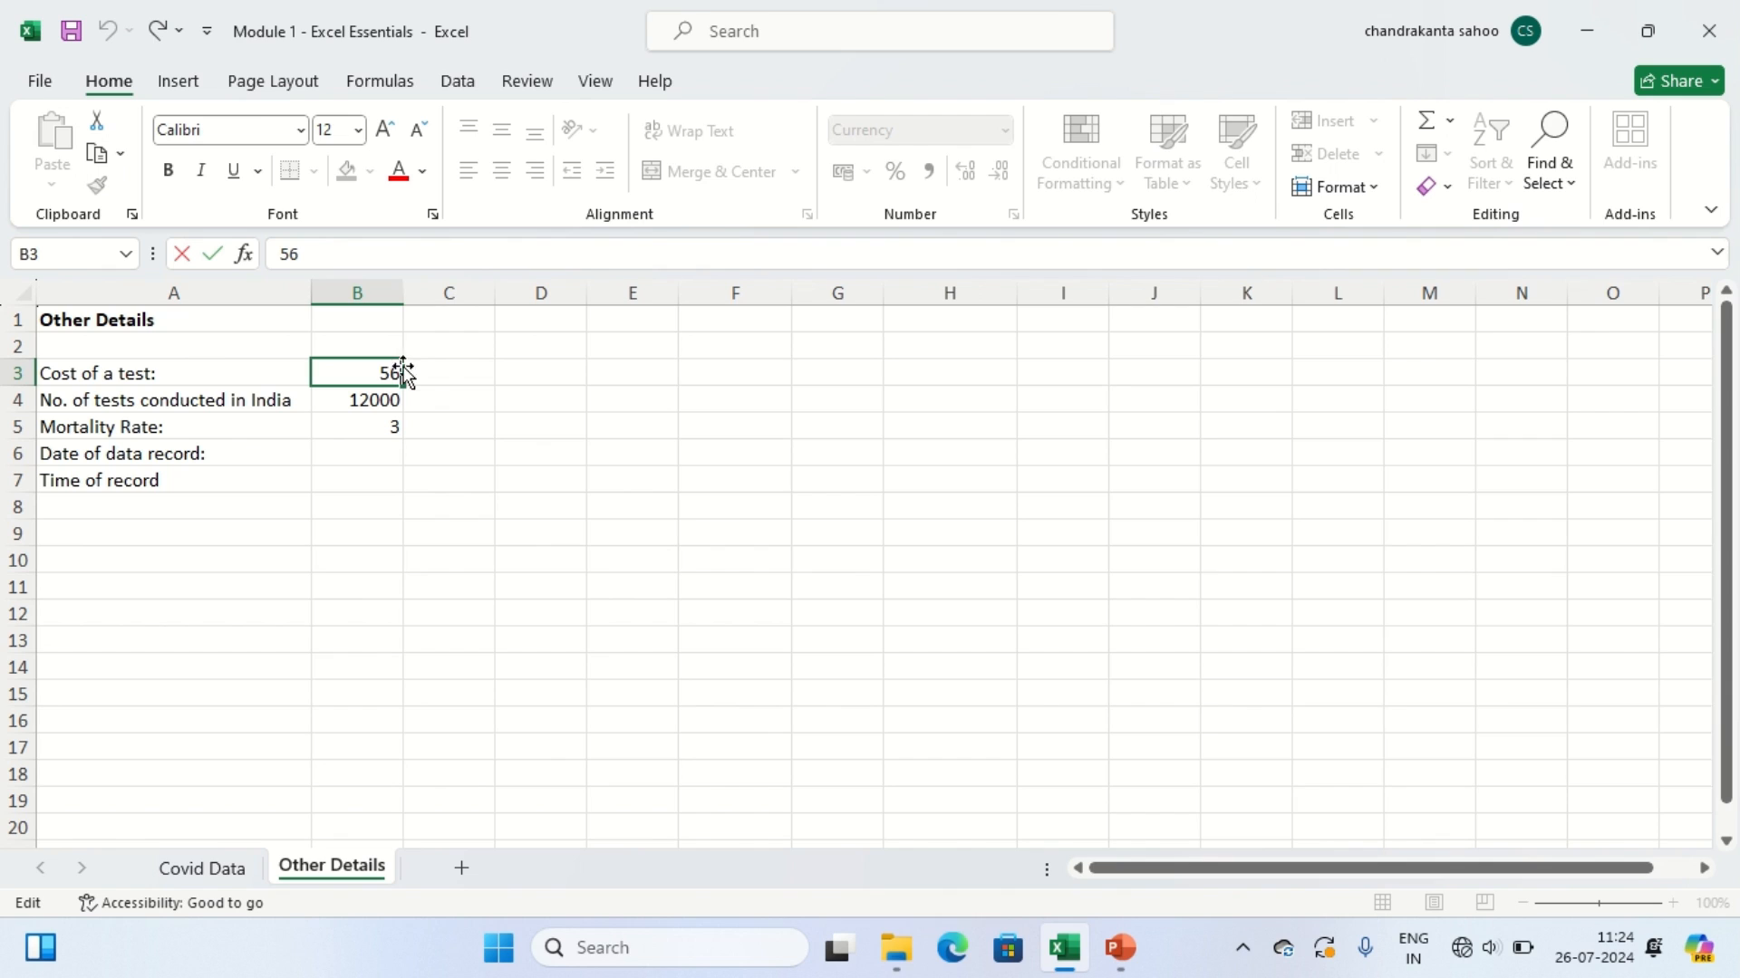
type(".76")
left_click(362, 340)
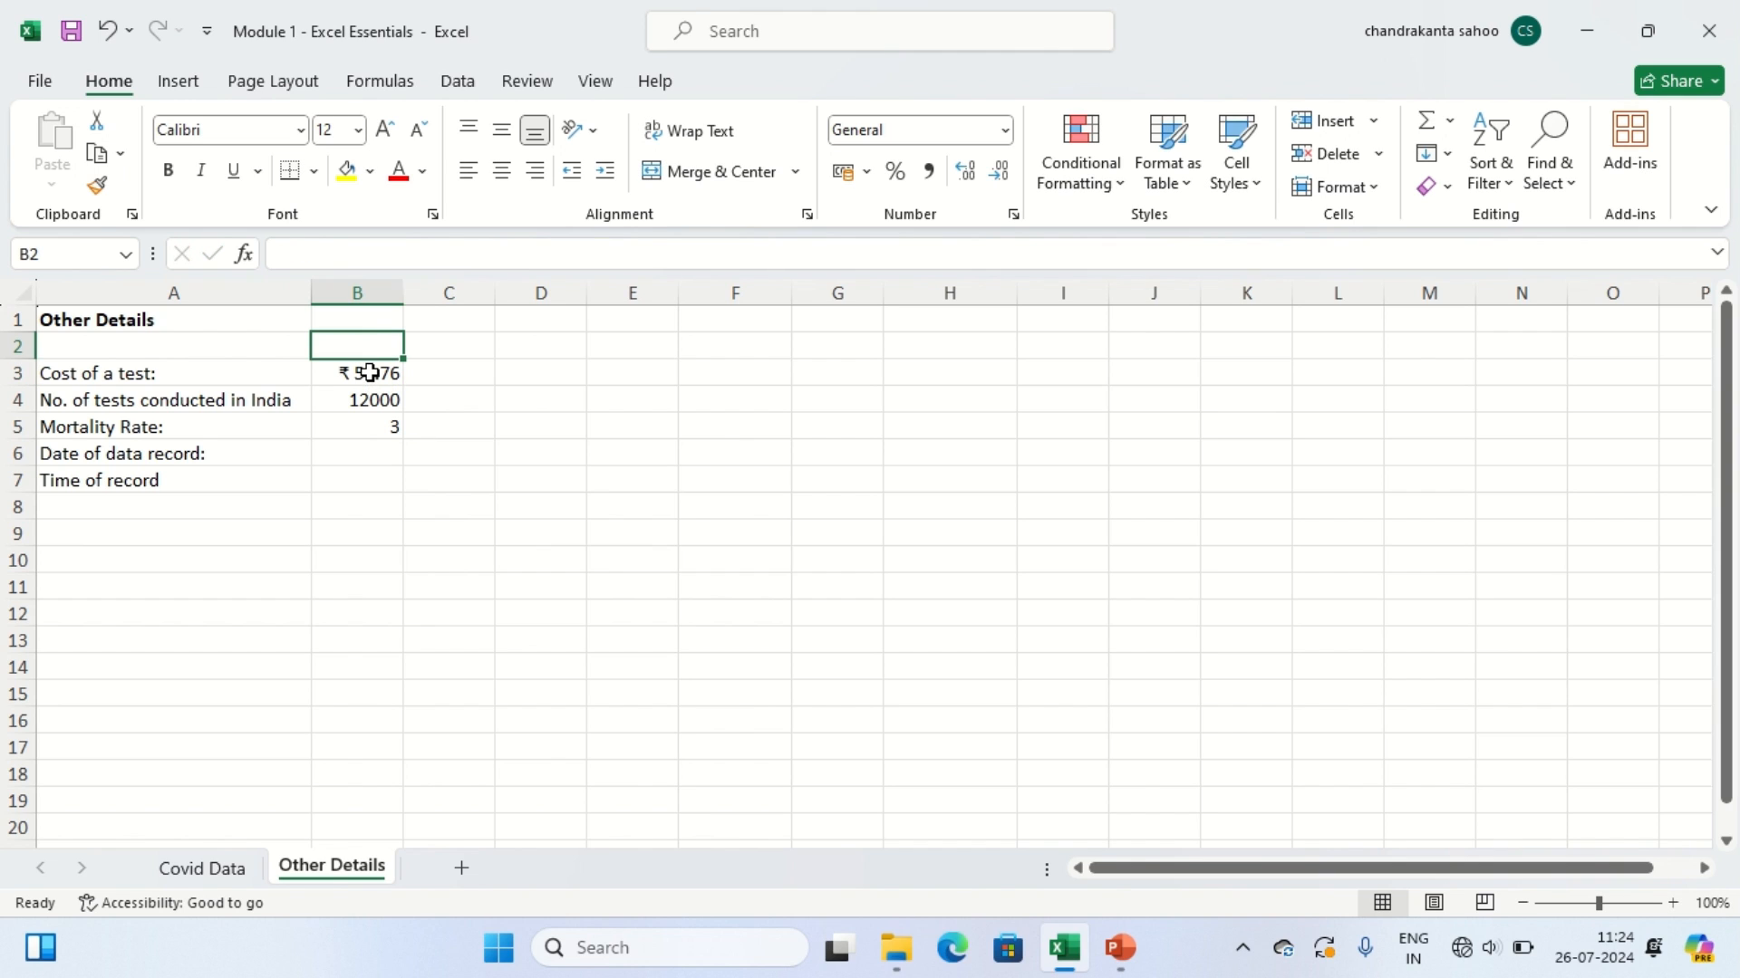
Step: Try fewer and more decimal places for the test cost in B3, ending at four
left_click(363, 377)
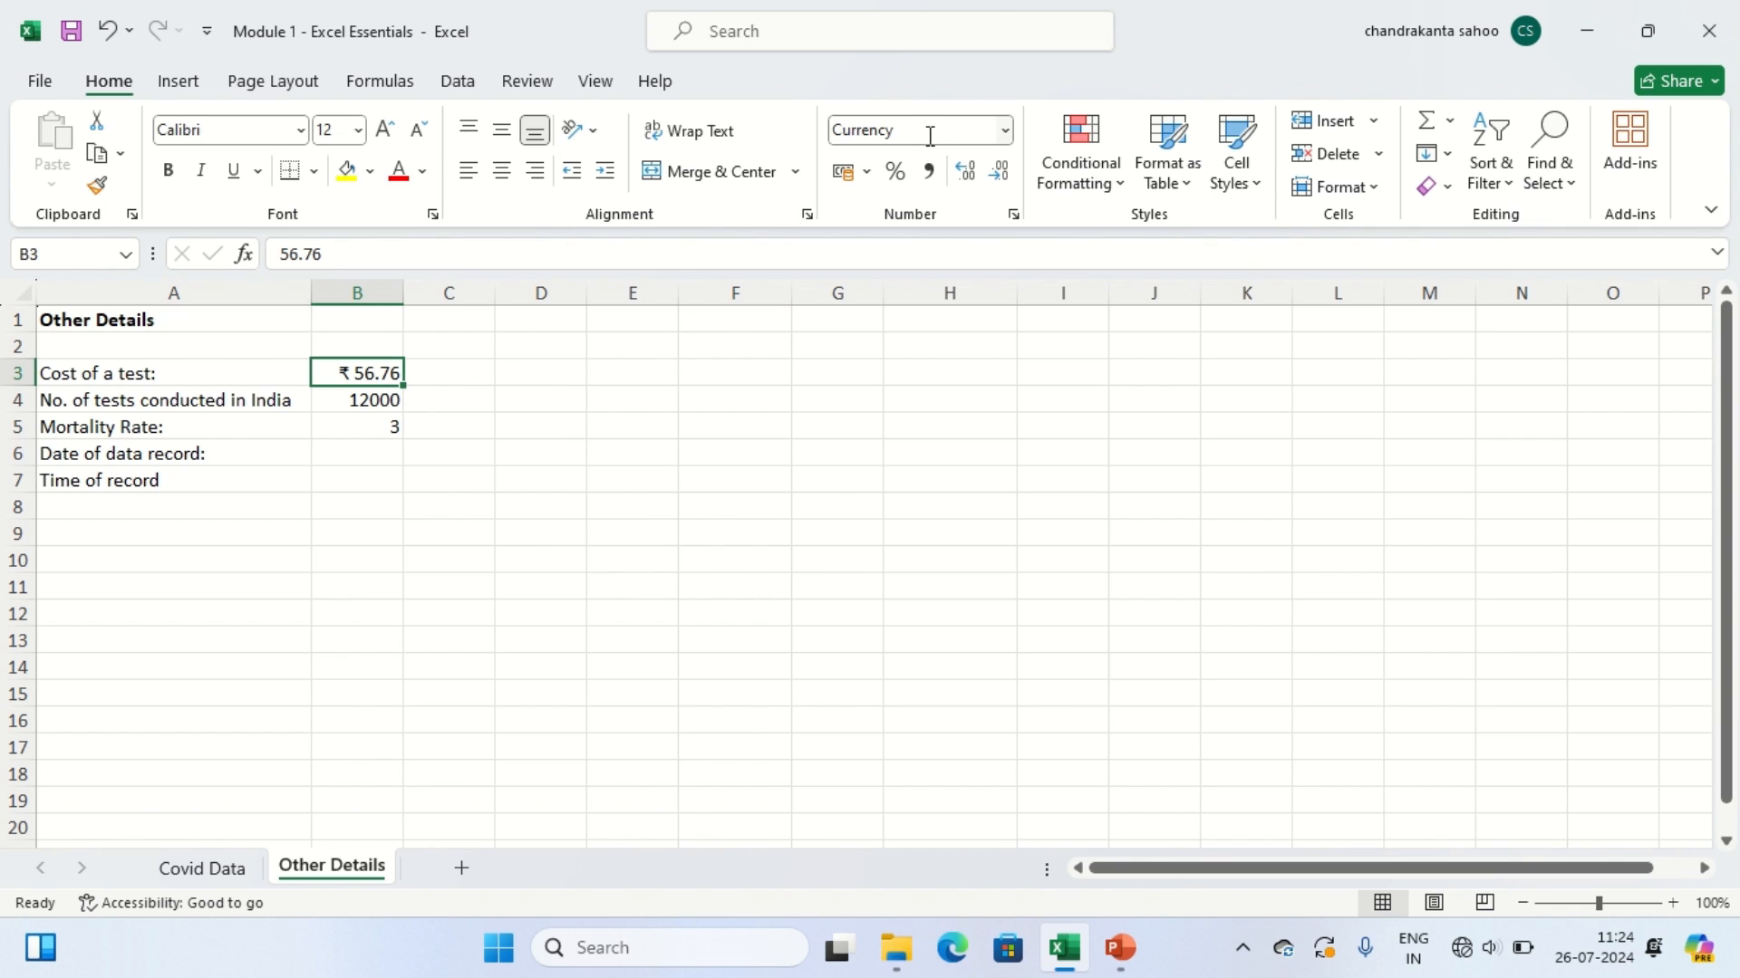
left_click(1007, 172)
left_click(968, 172)
left_click(999, 172)
left_click(967, 172)
left_click(968, 173)
left_click(969, 171)
Step: Reduce the displayed decimals of the test cost in cell B3 to zero decimal places
left_click(1003, 180)
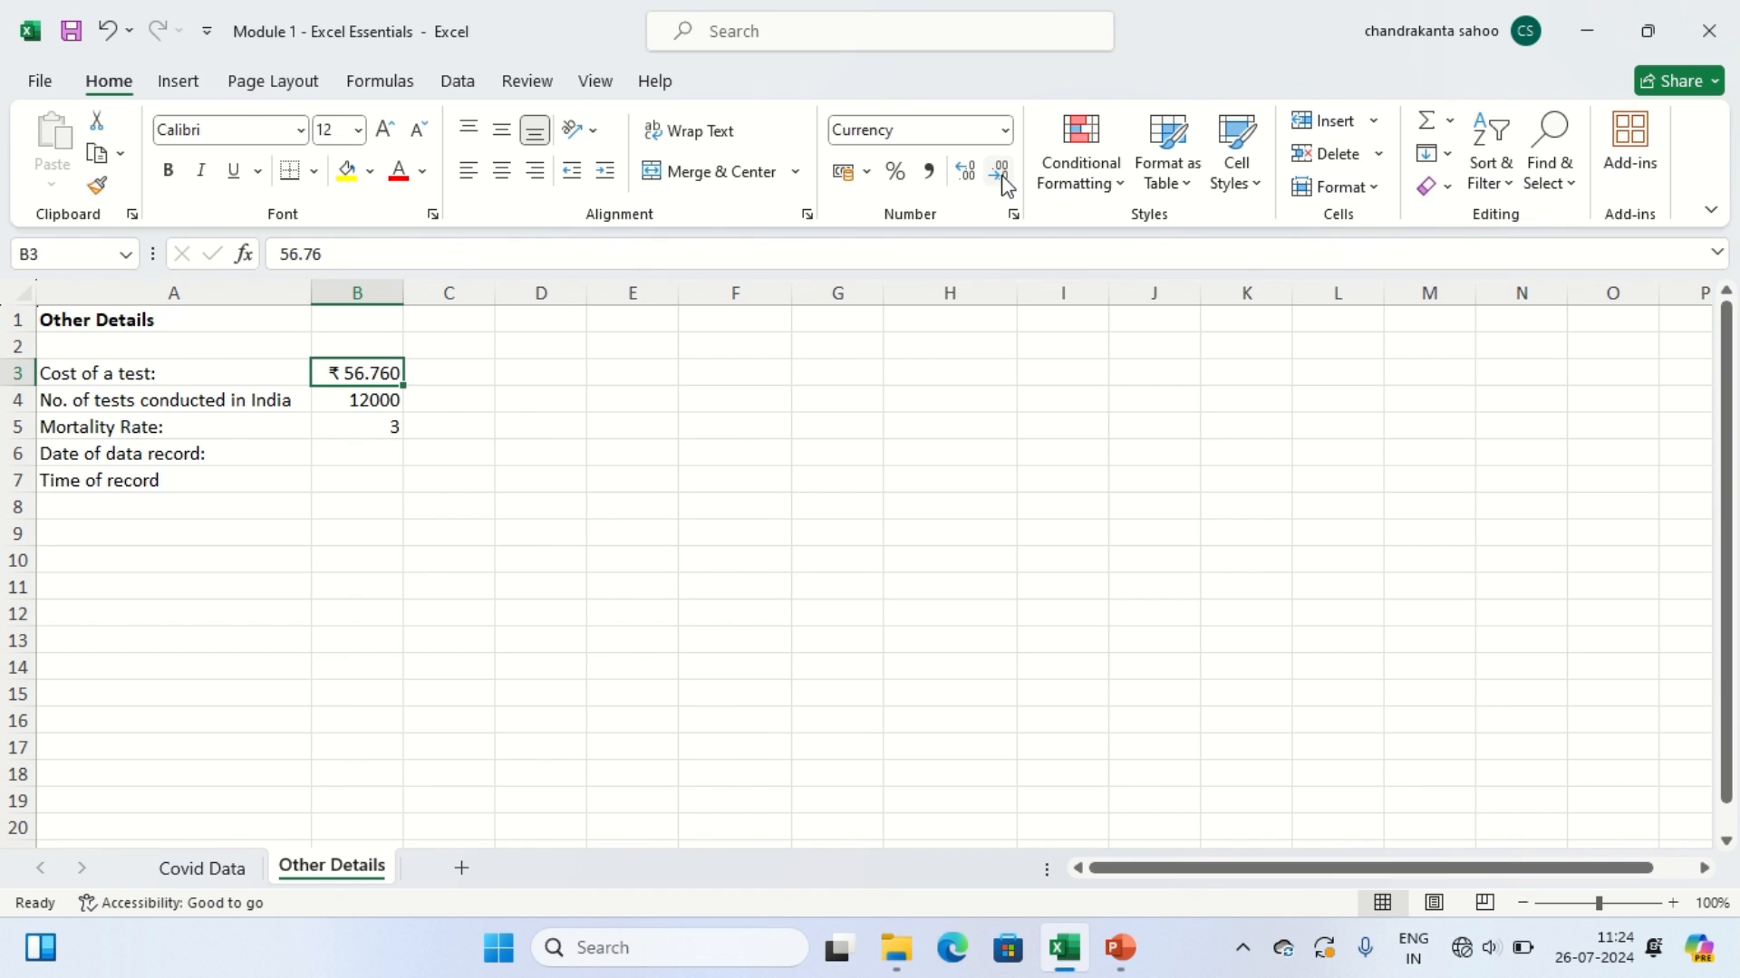
left_click(1003, 180)
left_click(1002, 180)
left_click(1003, 180)
left_click(967, 172)
left_click(999, 174)
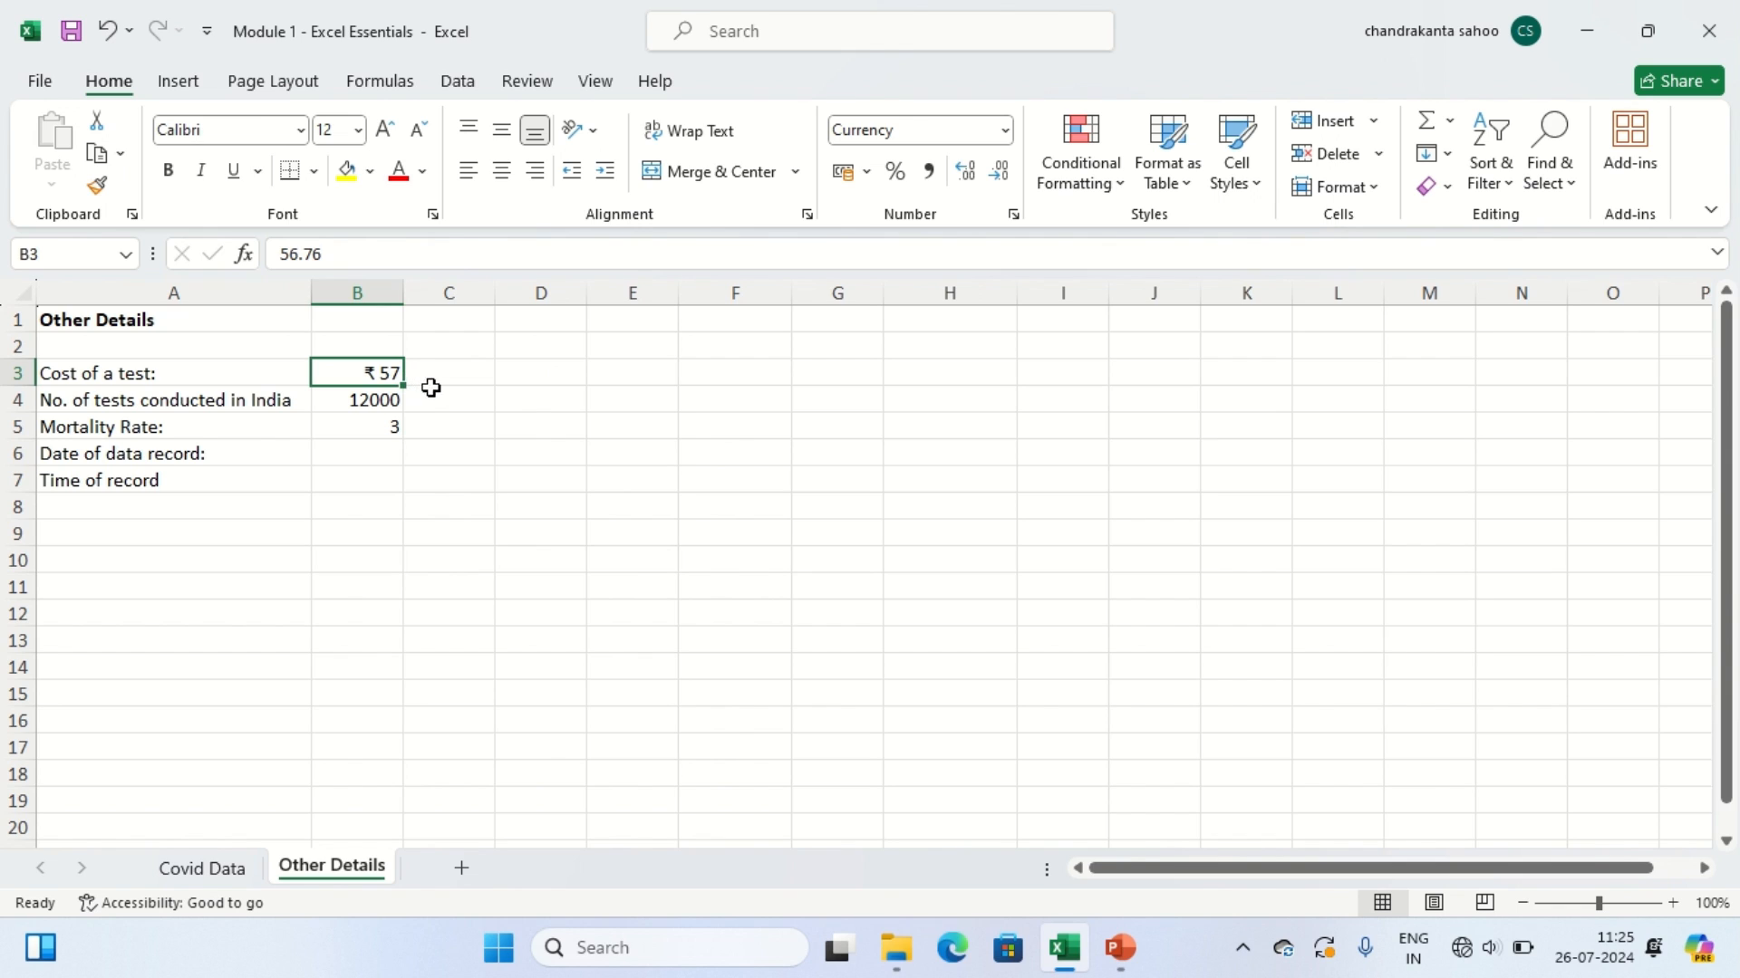
Step: Enter 3% as the mortality rate in cell B5
left_click(386, 424)
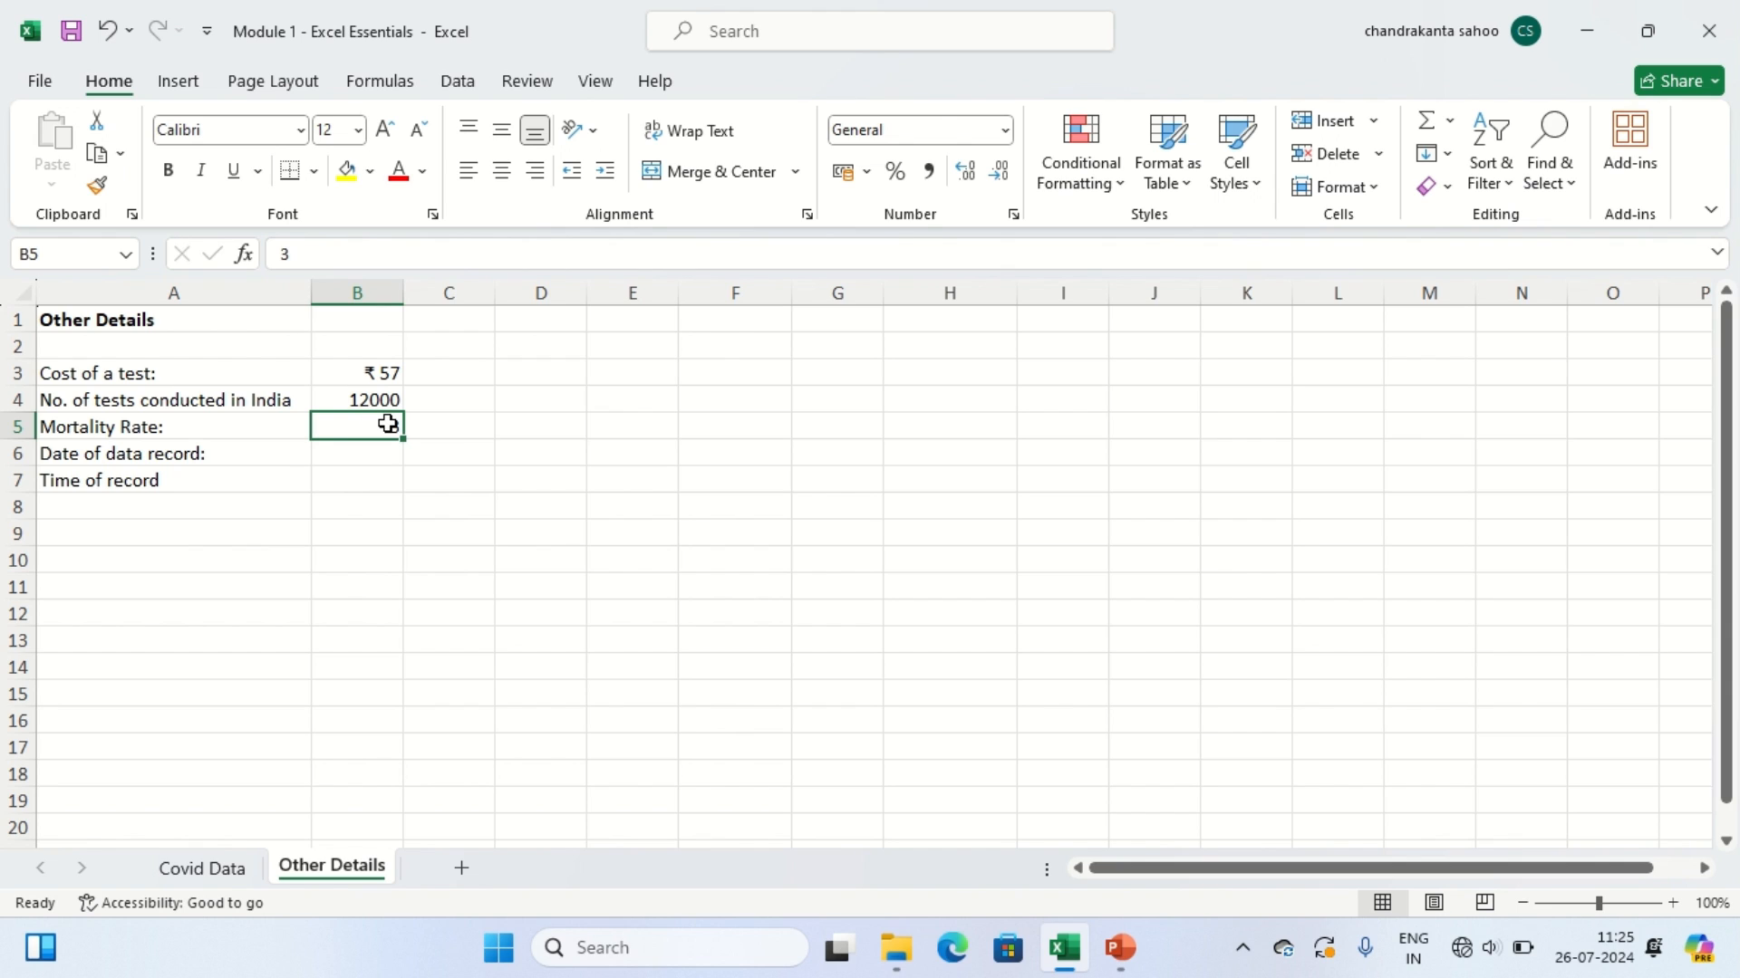
type("3")
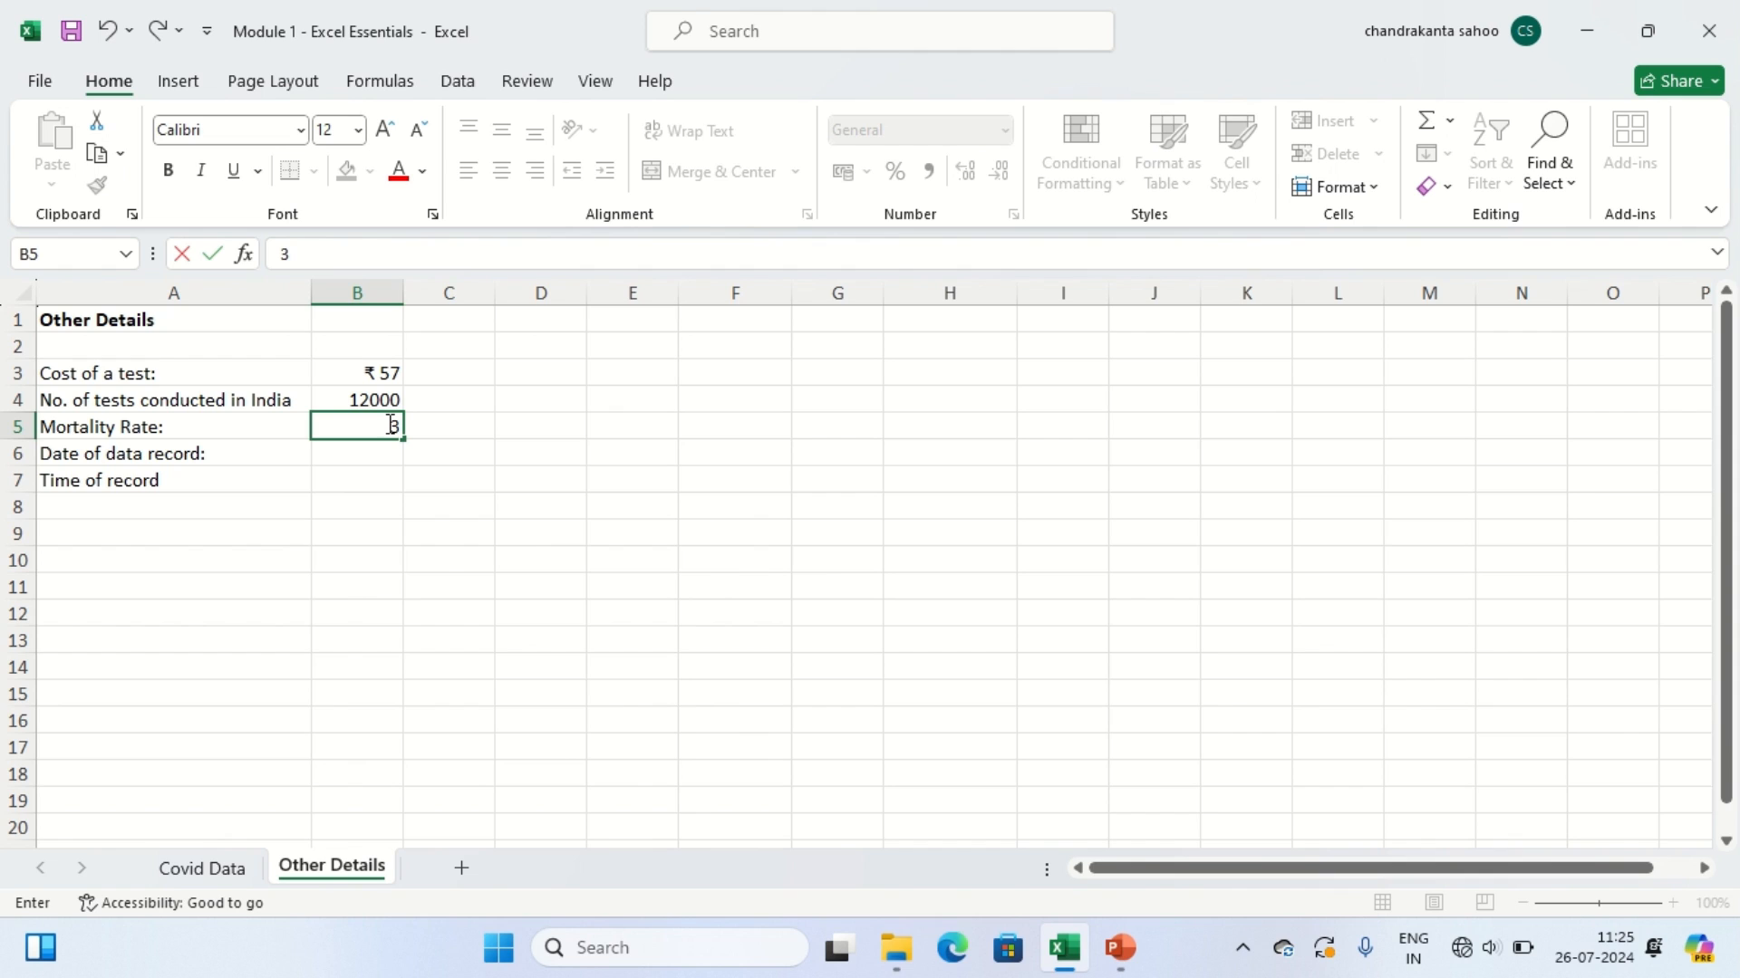
type("%")
left_click(532, 504)
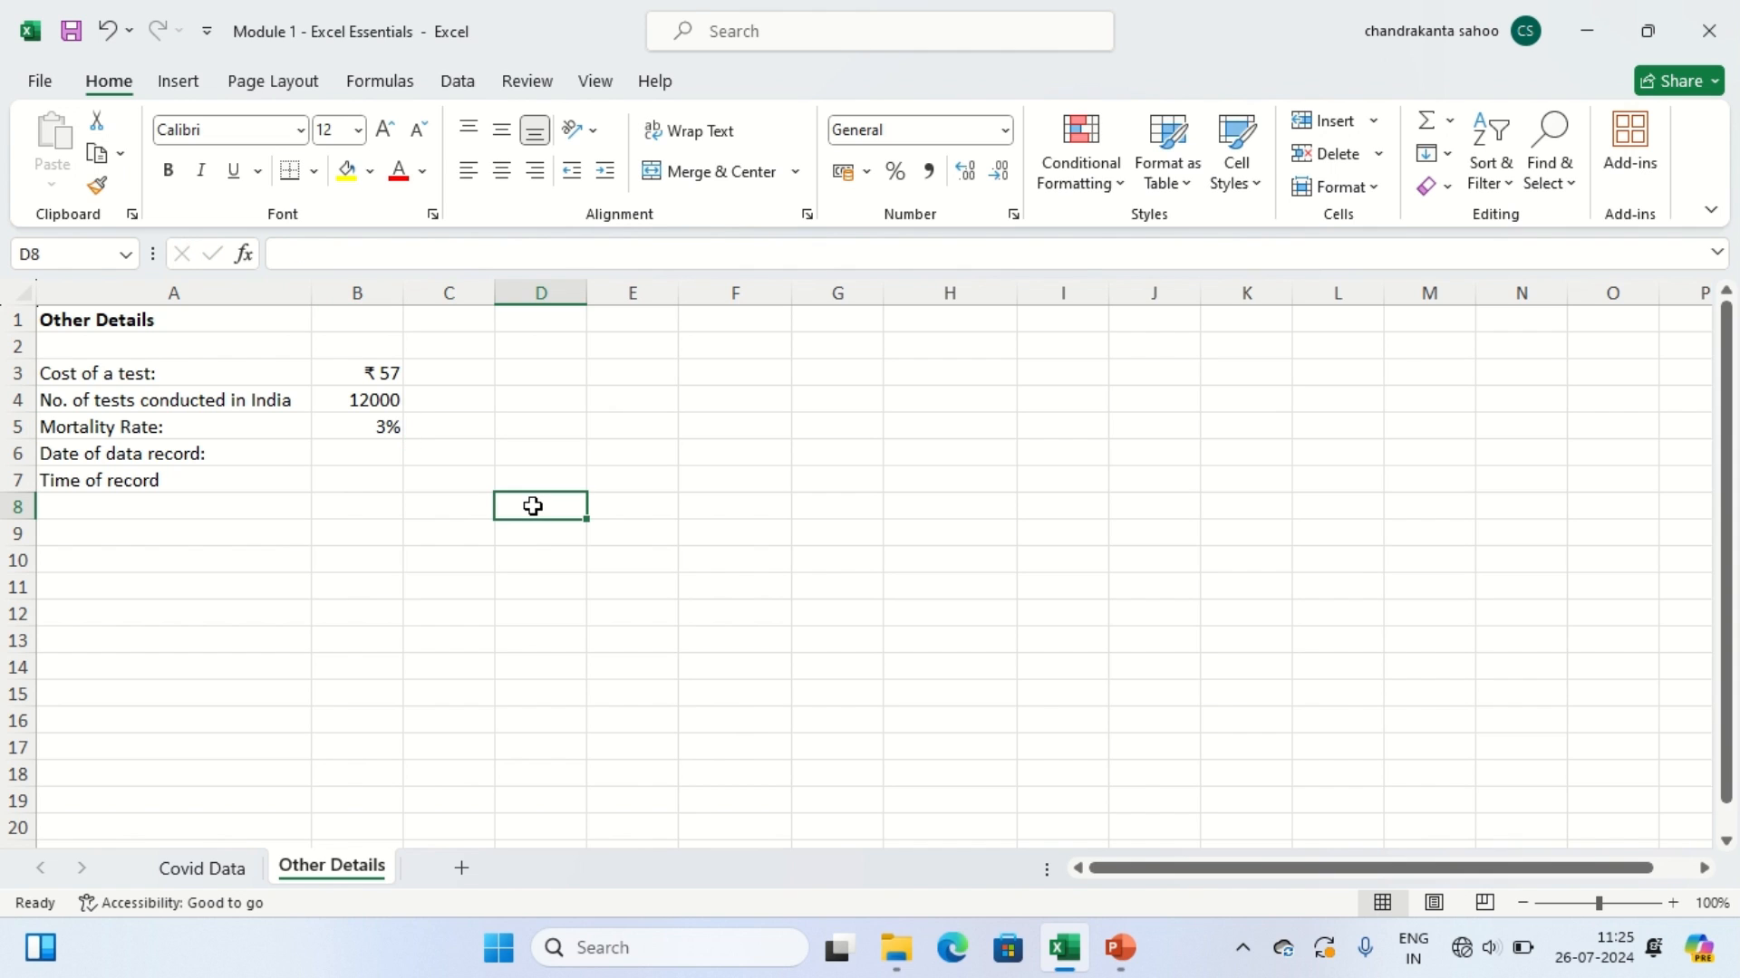
Step: Try entering 3 in cell D5 and applying the percentage format to it
left_click(532, 429)
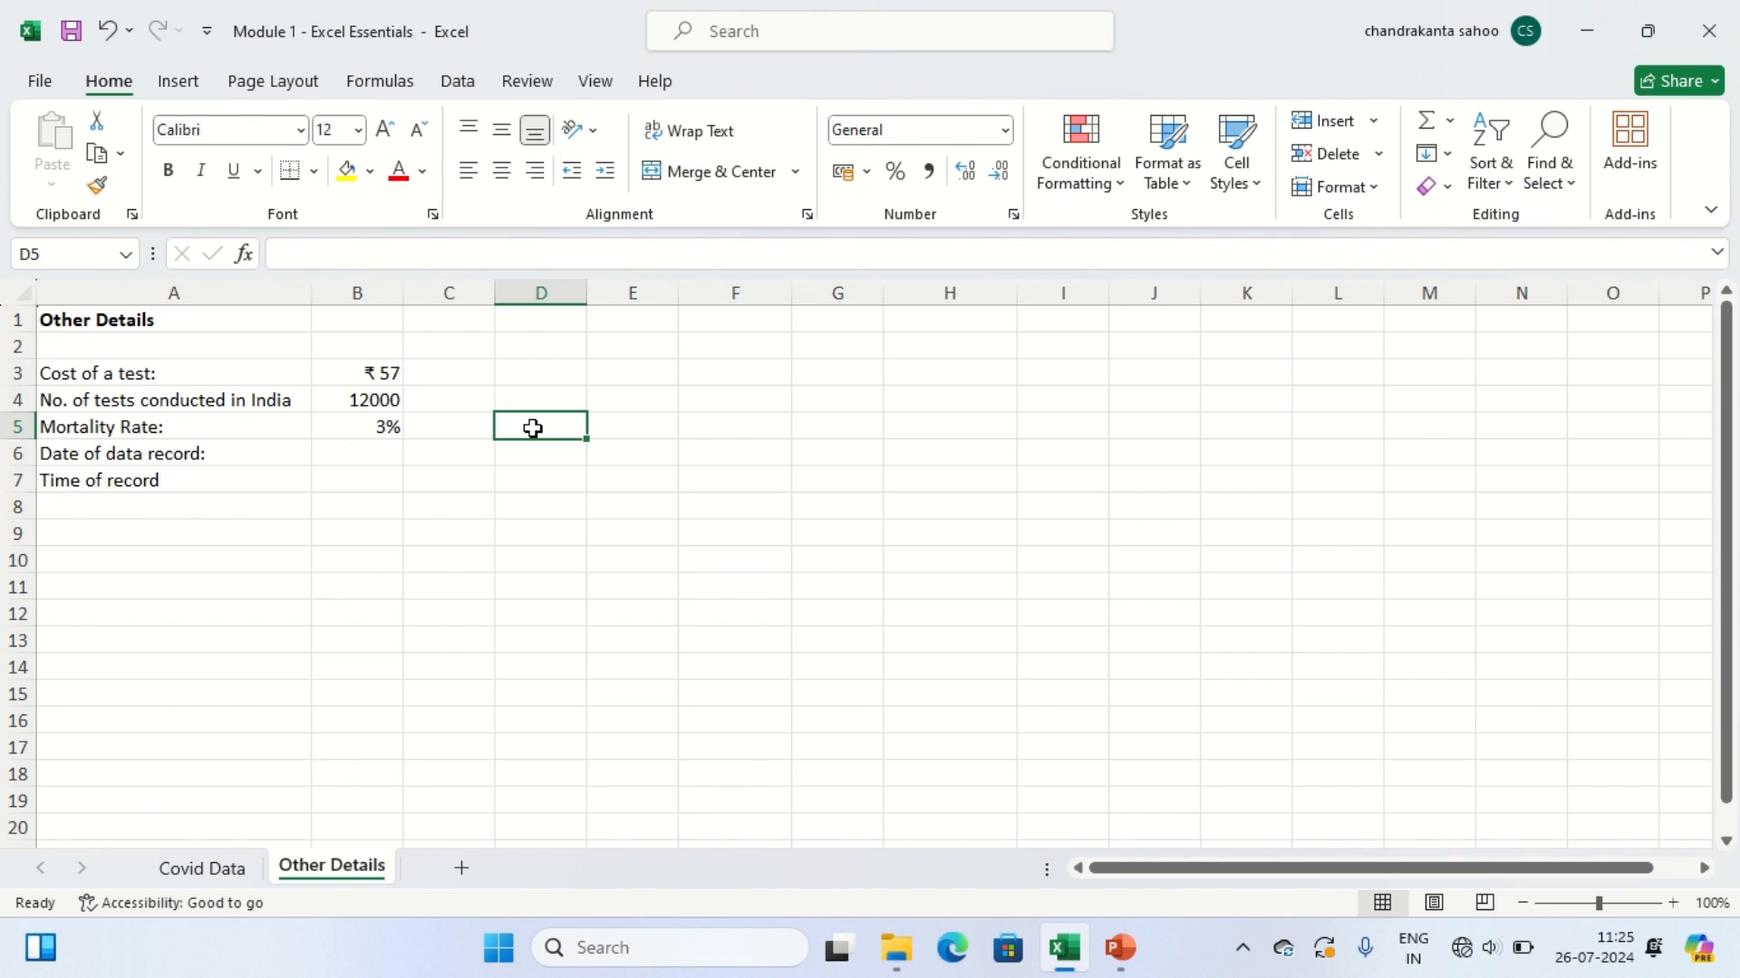
type("3")
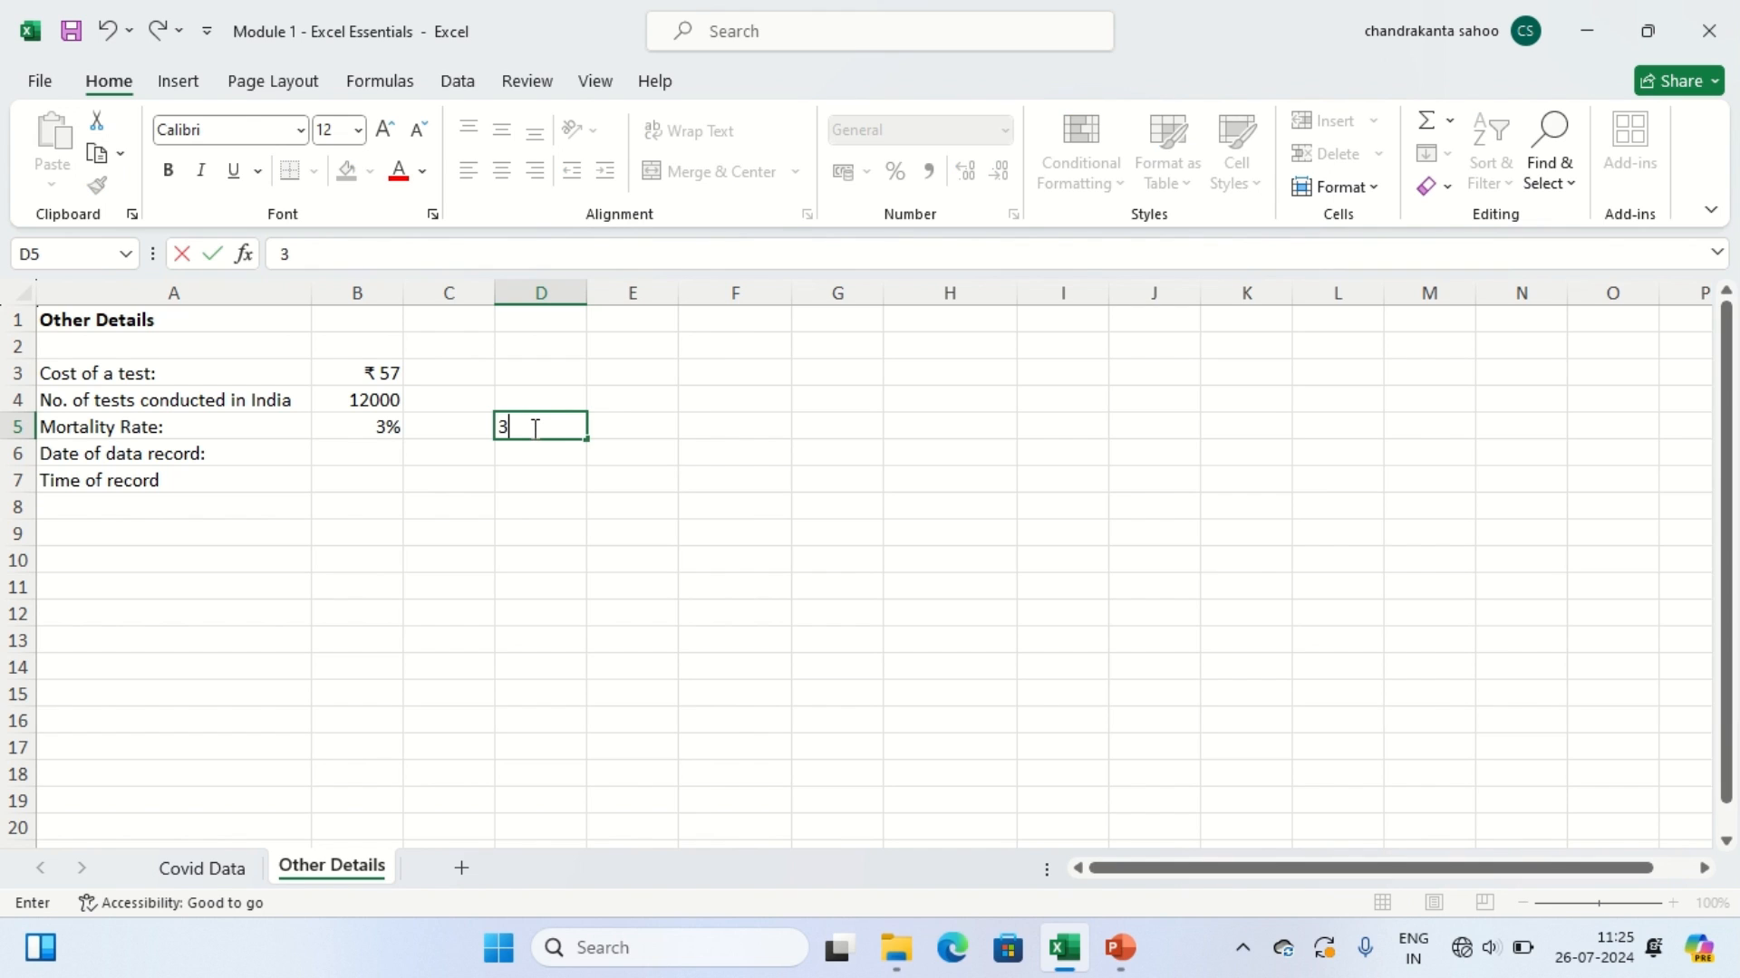
left_click(640, 623)
left_click(570, 429)
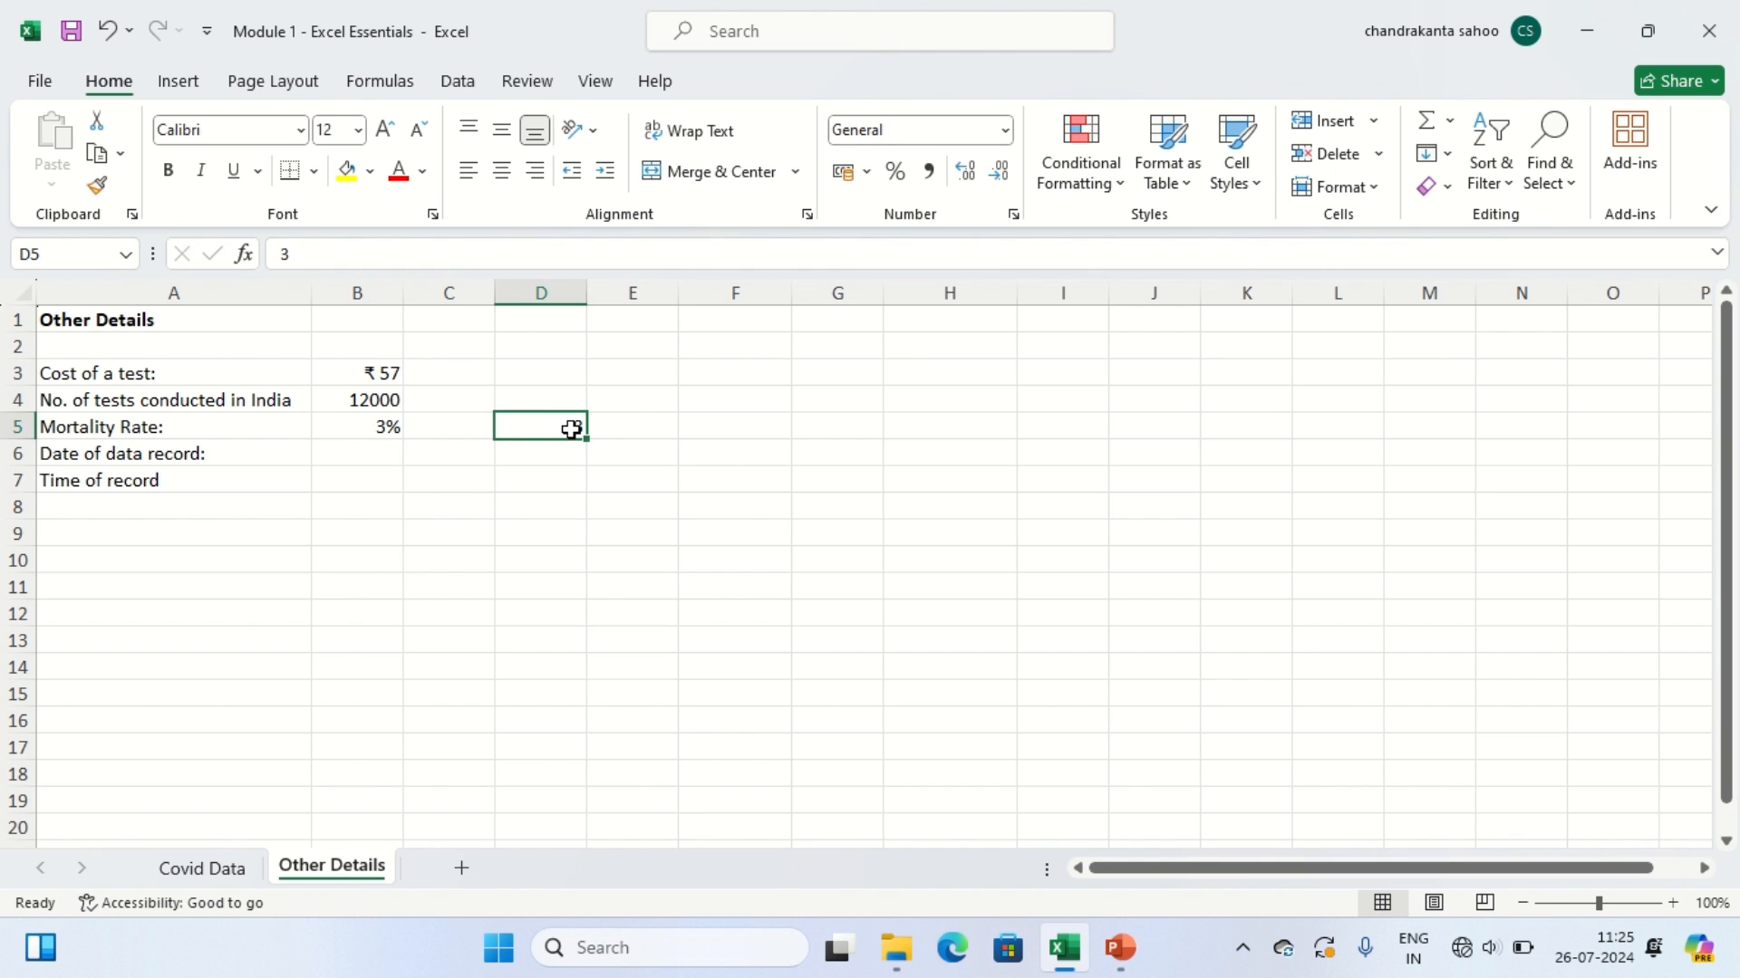
left_click(896, 180)
Step: Try entering .03 in cell F5 and applying the percentage format to it
left_click(718, 436)
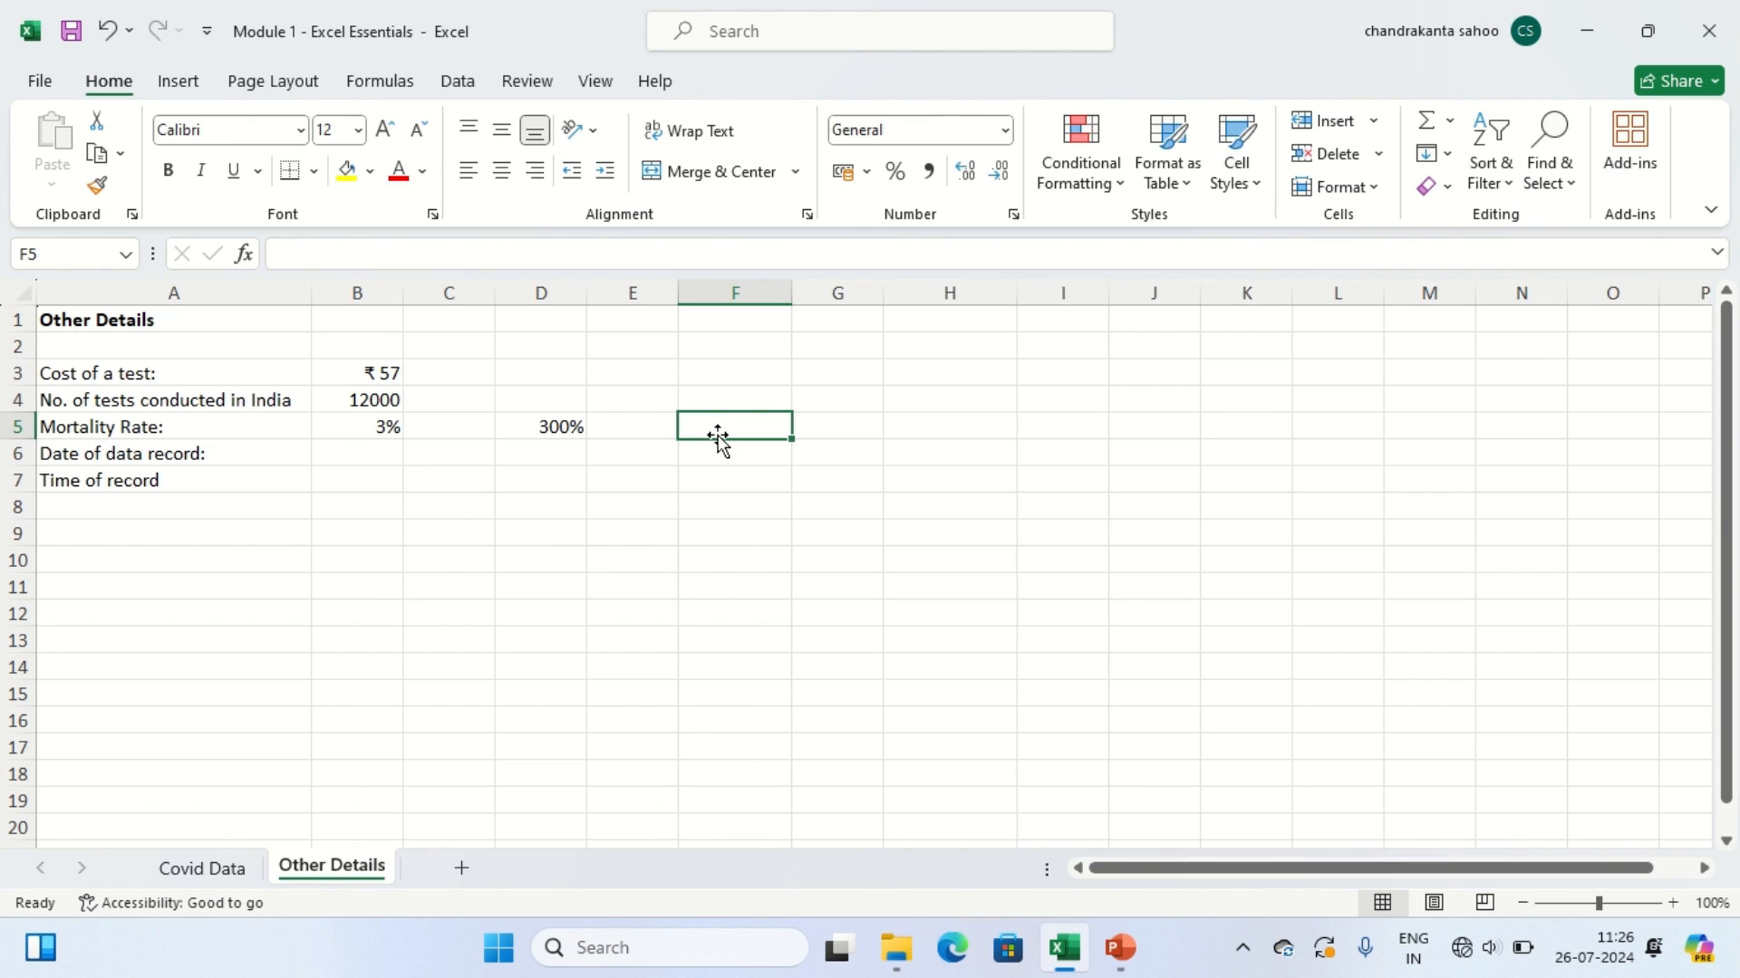
type(".03")
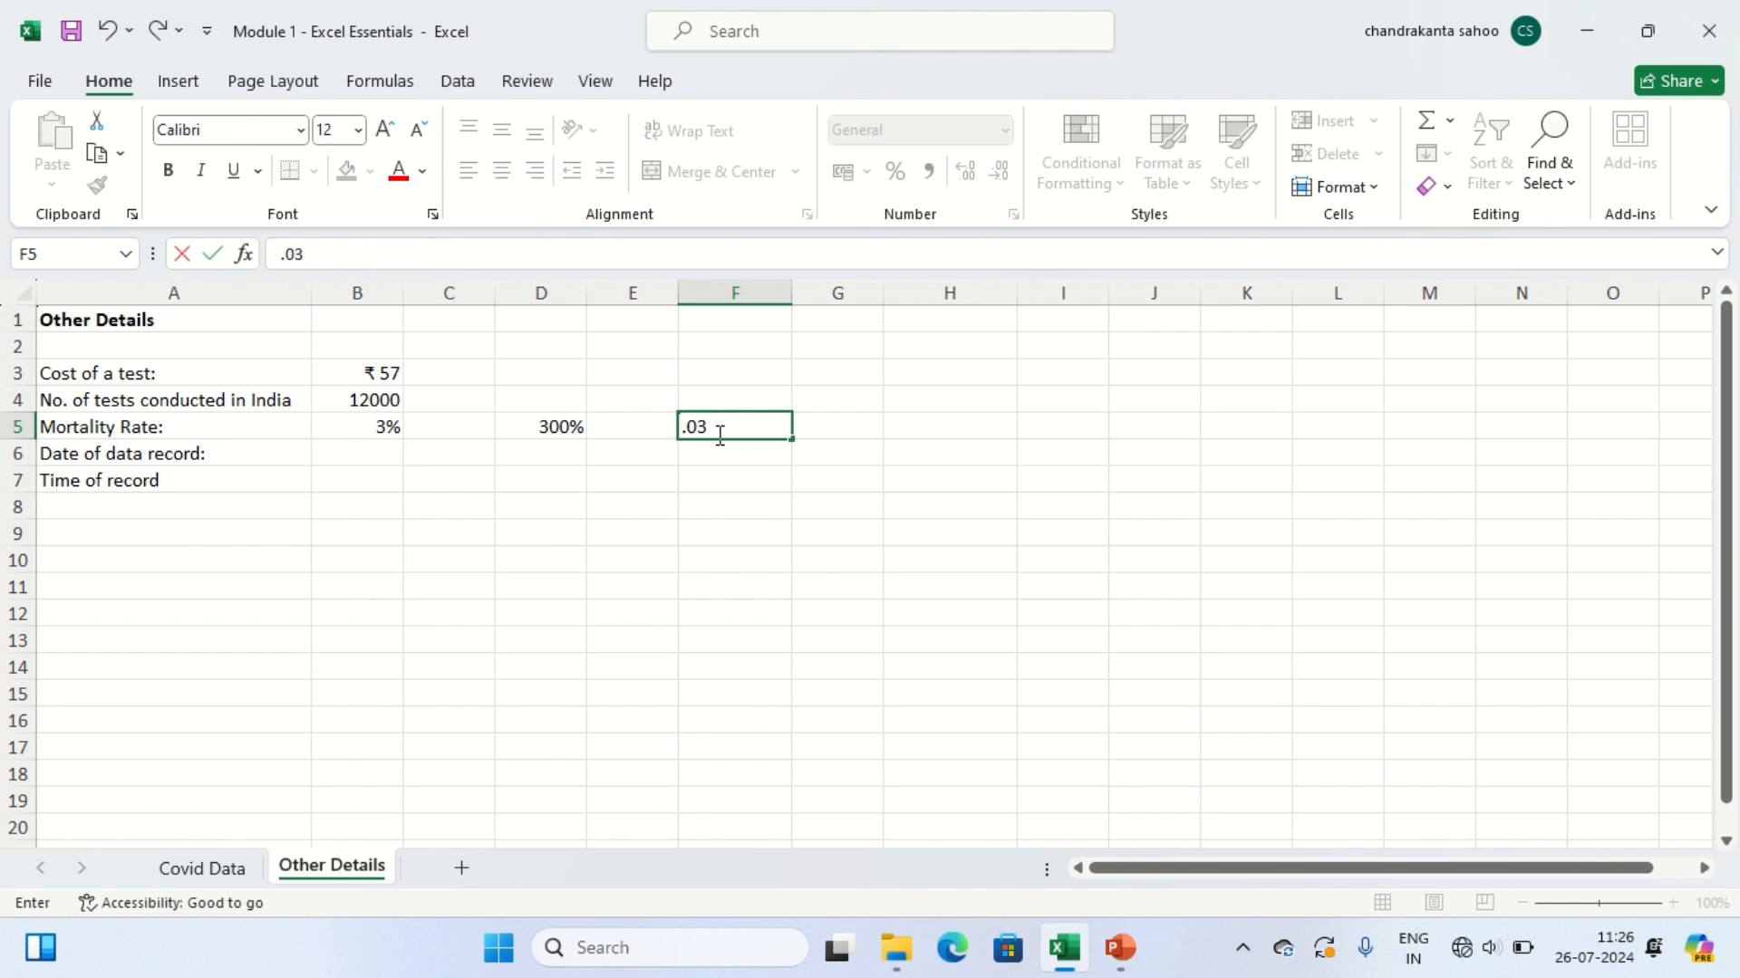
left_click(891, 533)
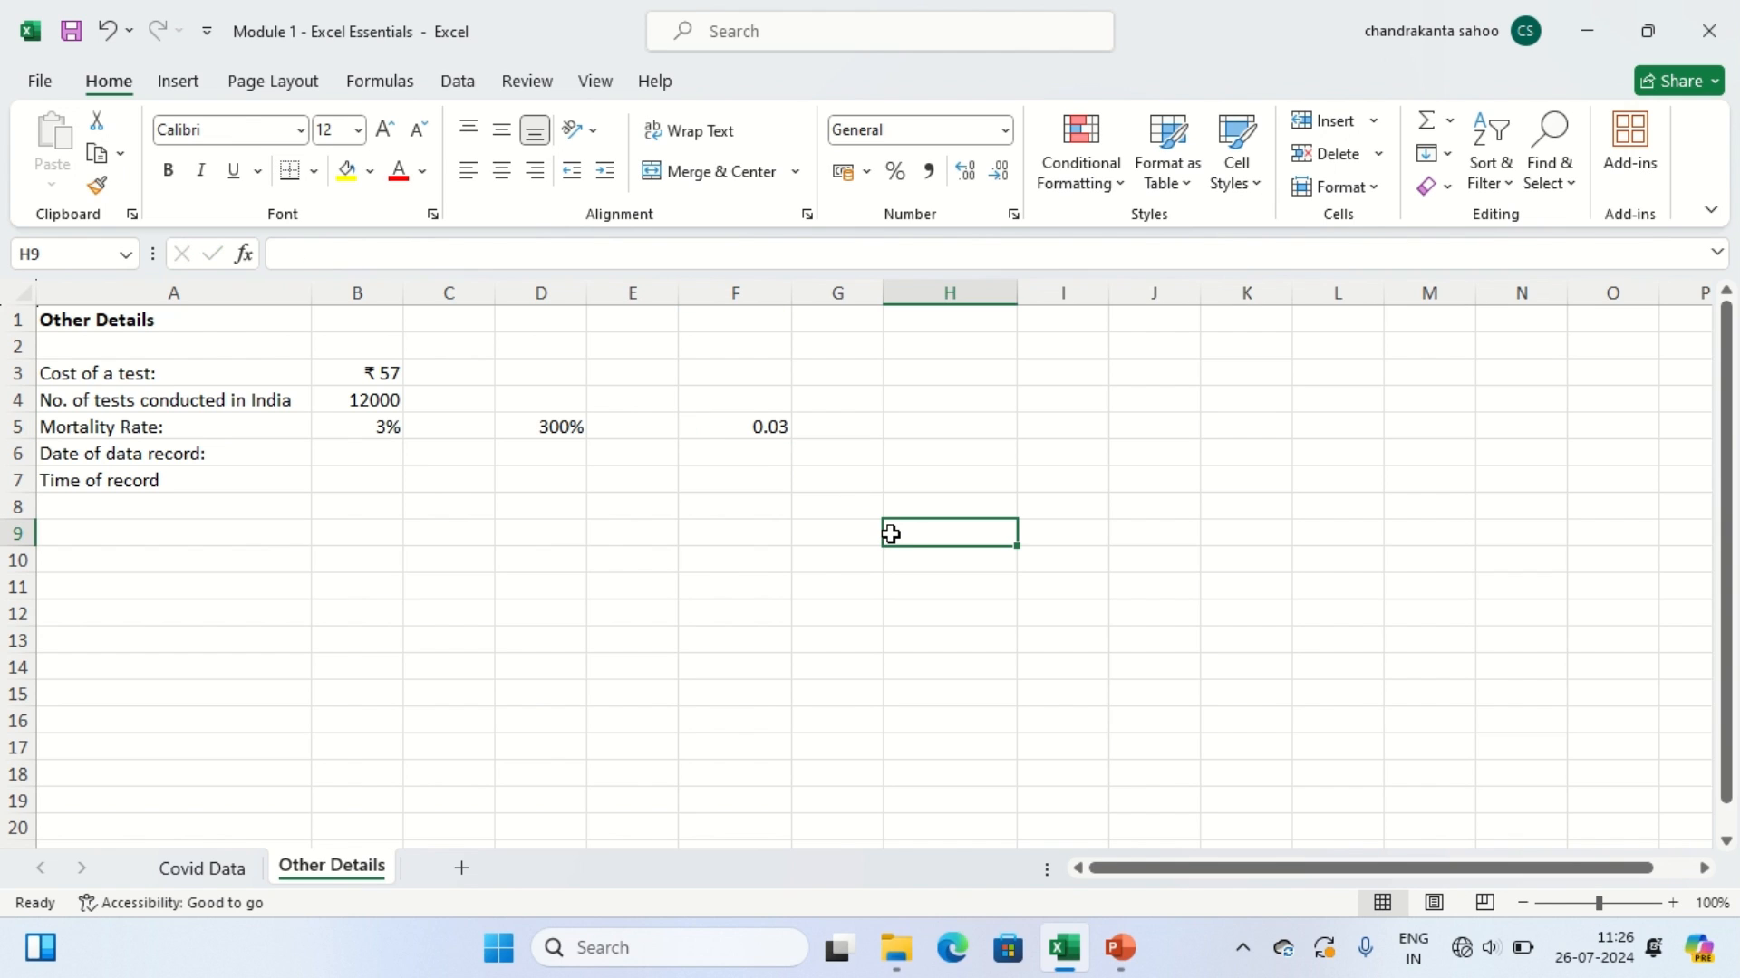
left_click(739, 426)
left_click(897, 169)
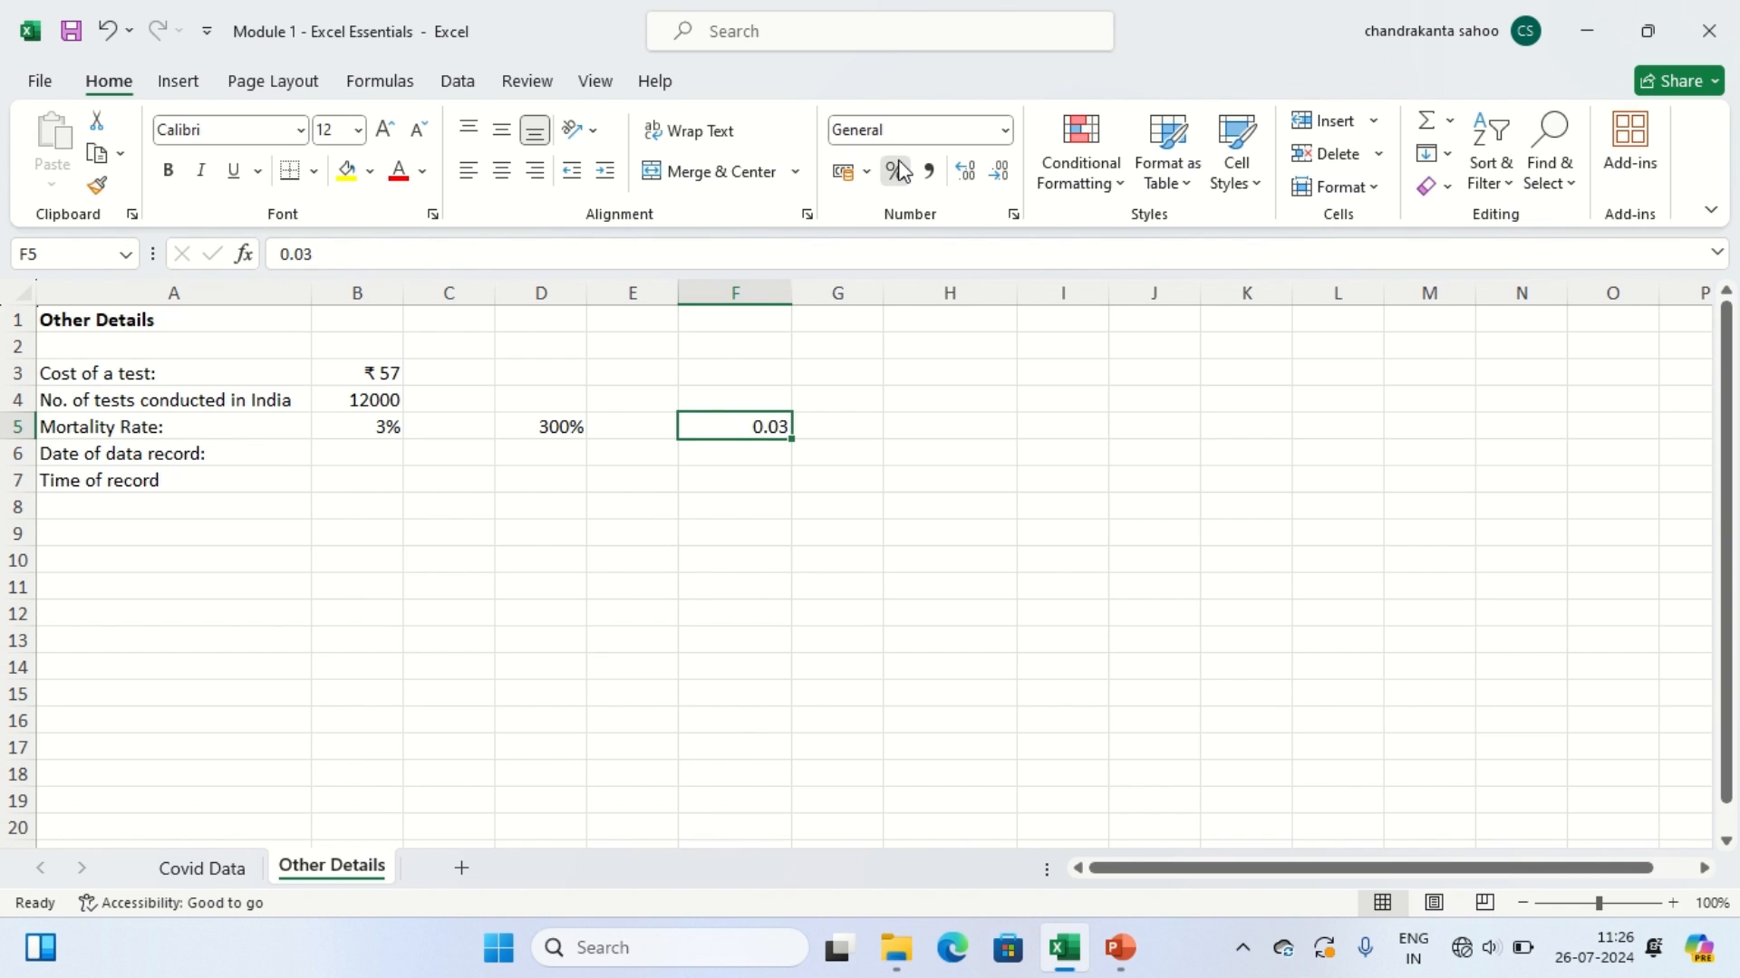
left_click(860, 537)
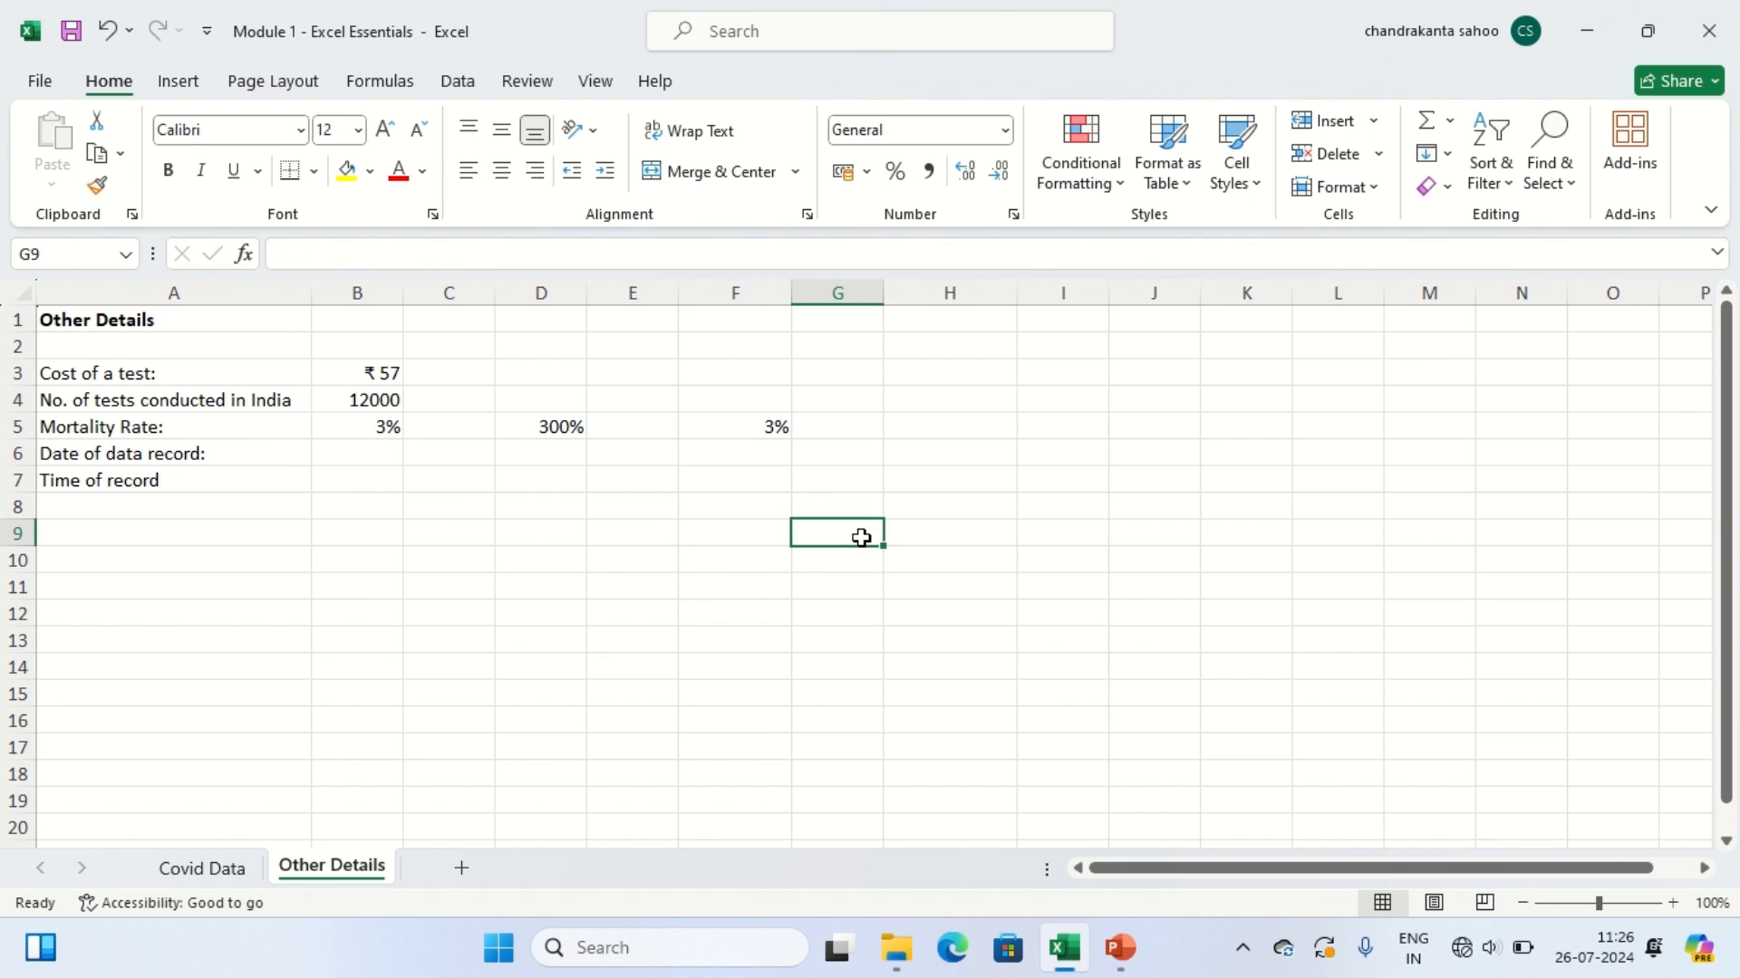
Step: Clear the trial percentage values from cells F5 and D5
left_click(762, 427)
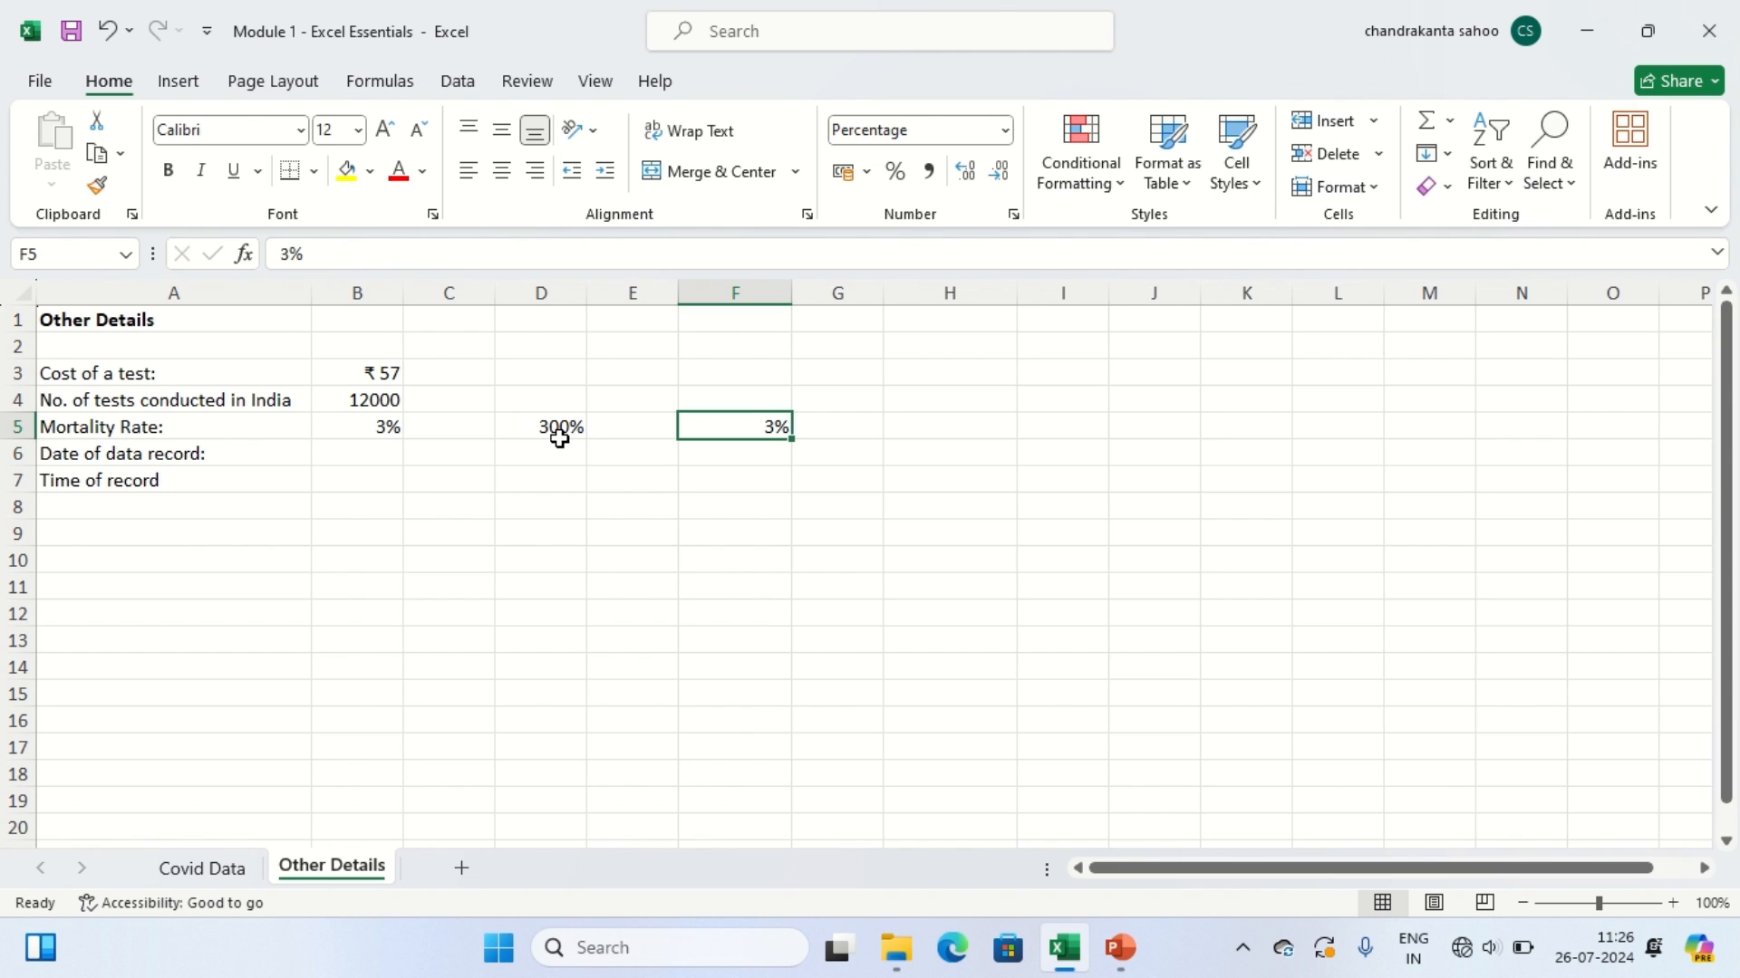
key("Delete")
left_click(553, 429)
key("Delete")
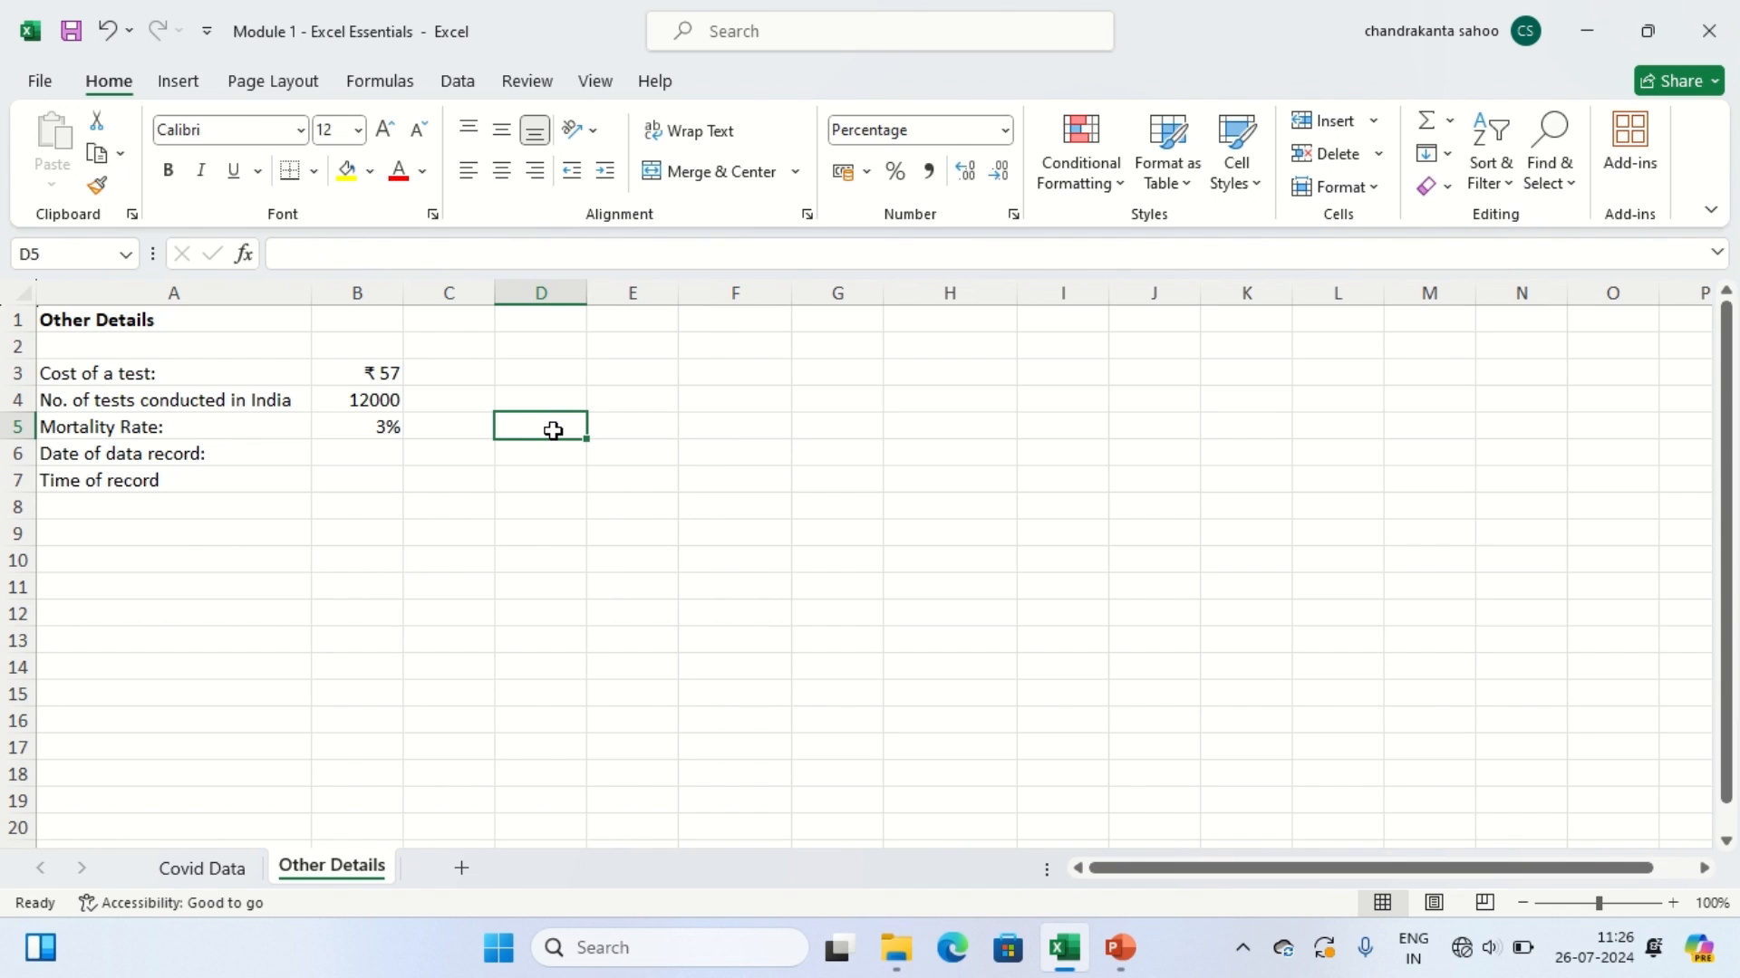
Step: Look at the Covid Data sheet and return to the Other Details sheet
left_click(376, 455)
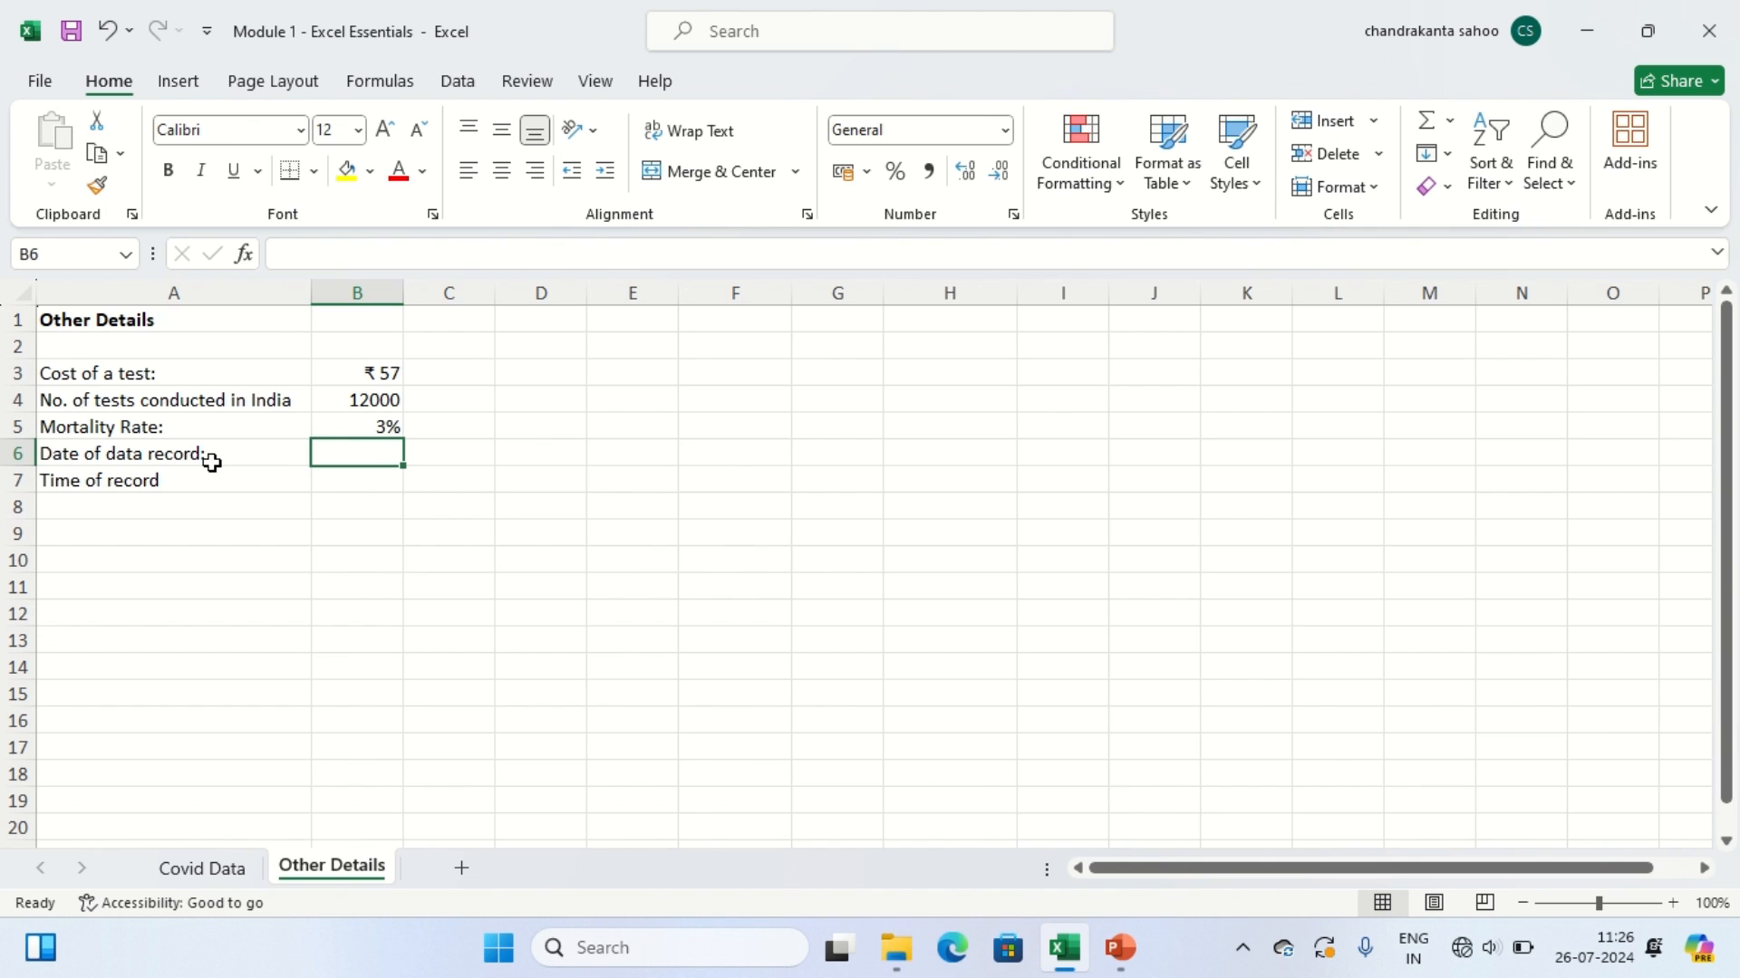
left_click(216, 871)
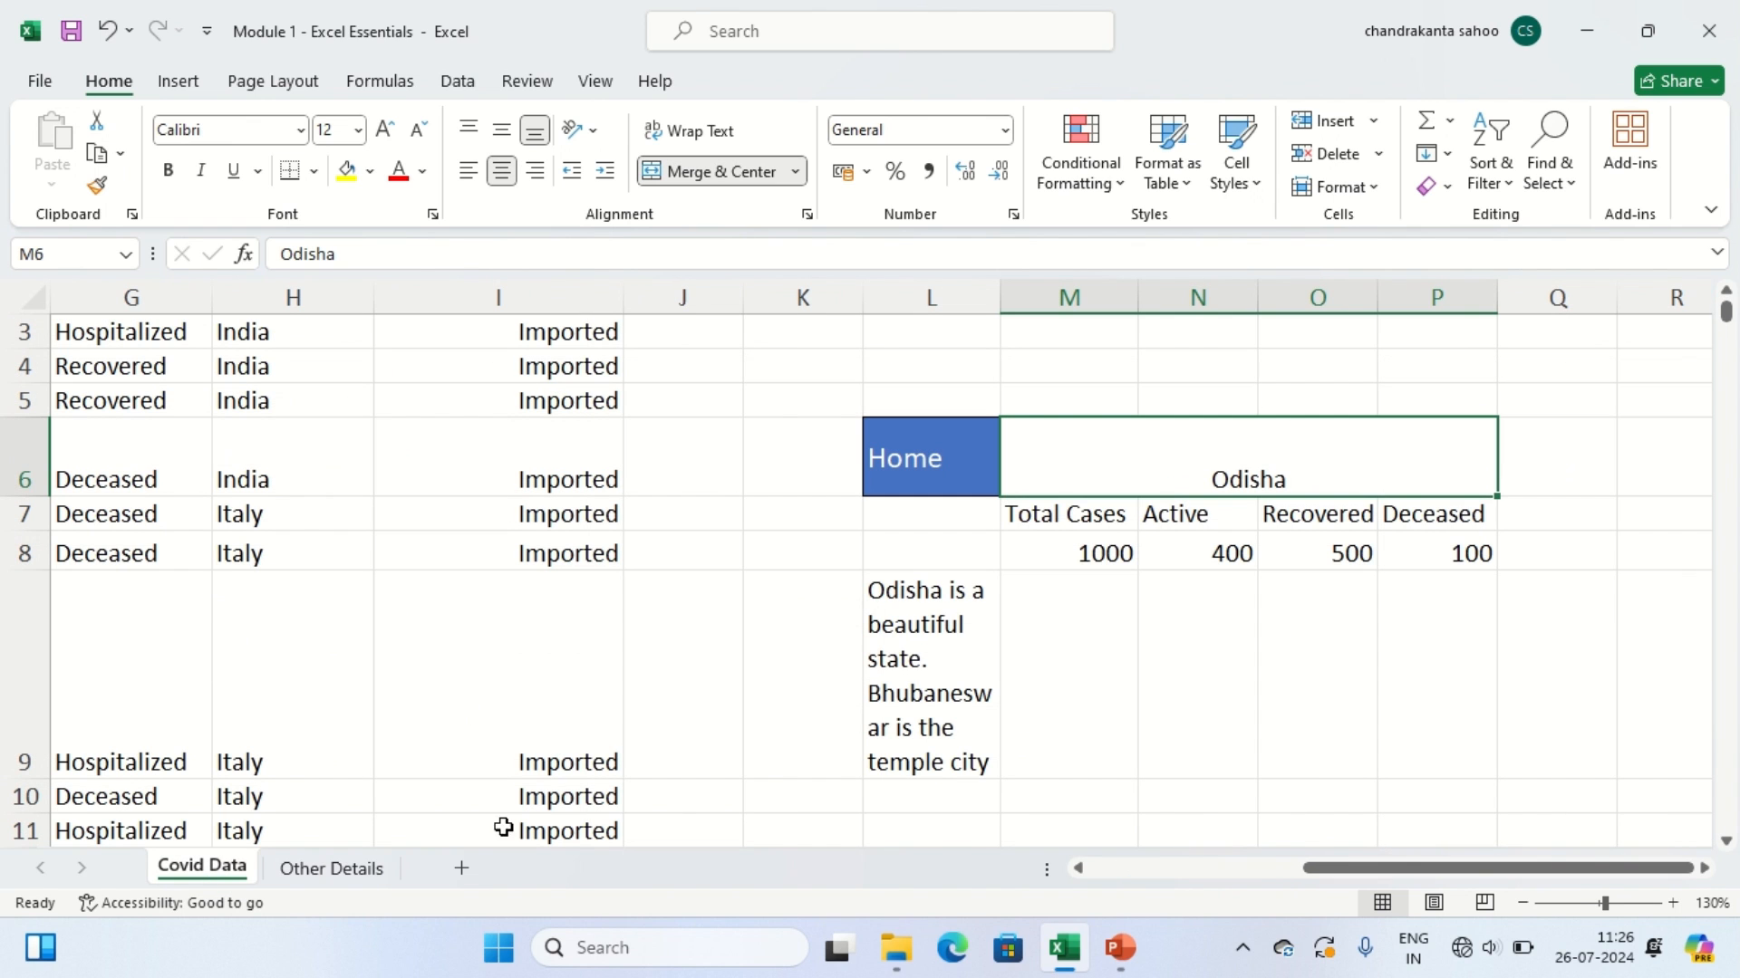
left_click(325, 870)
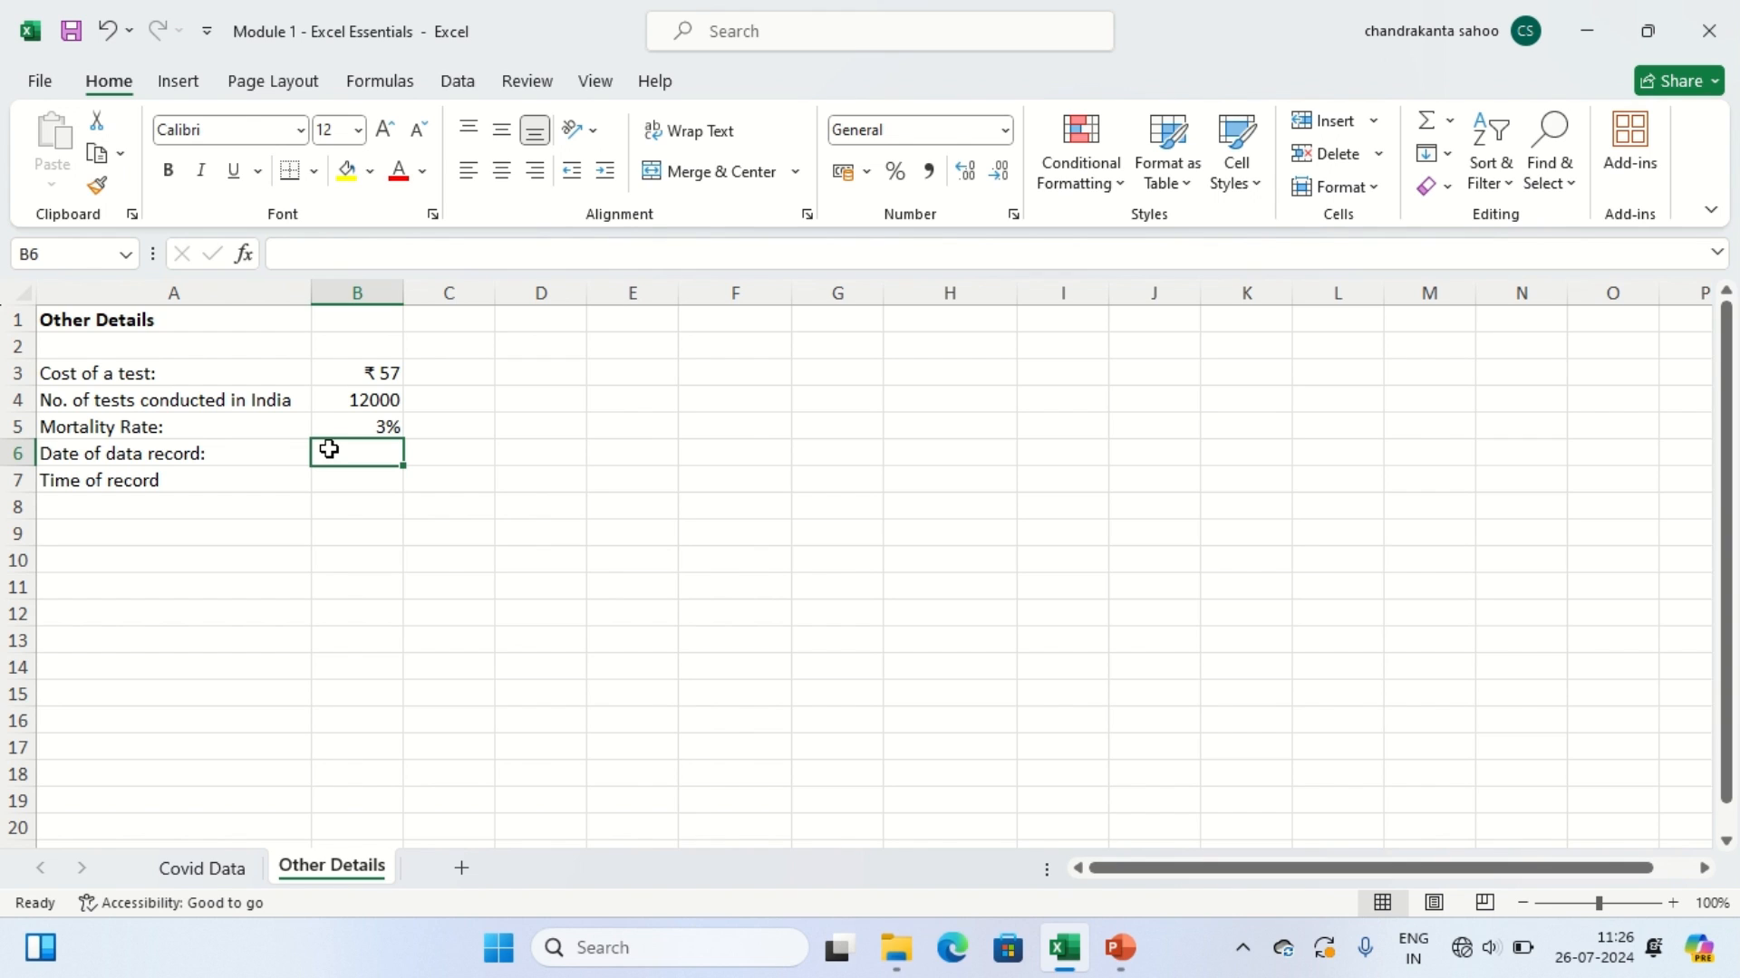
type("20-")
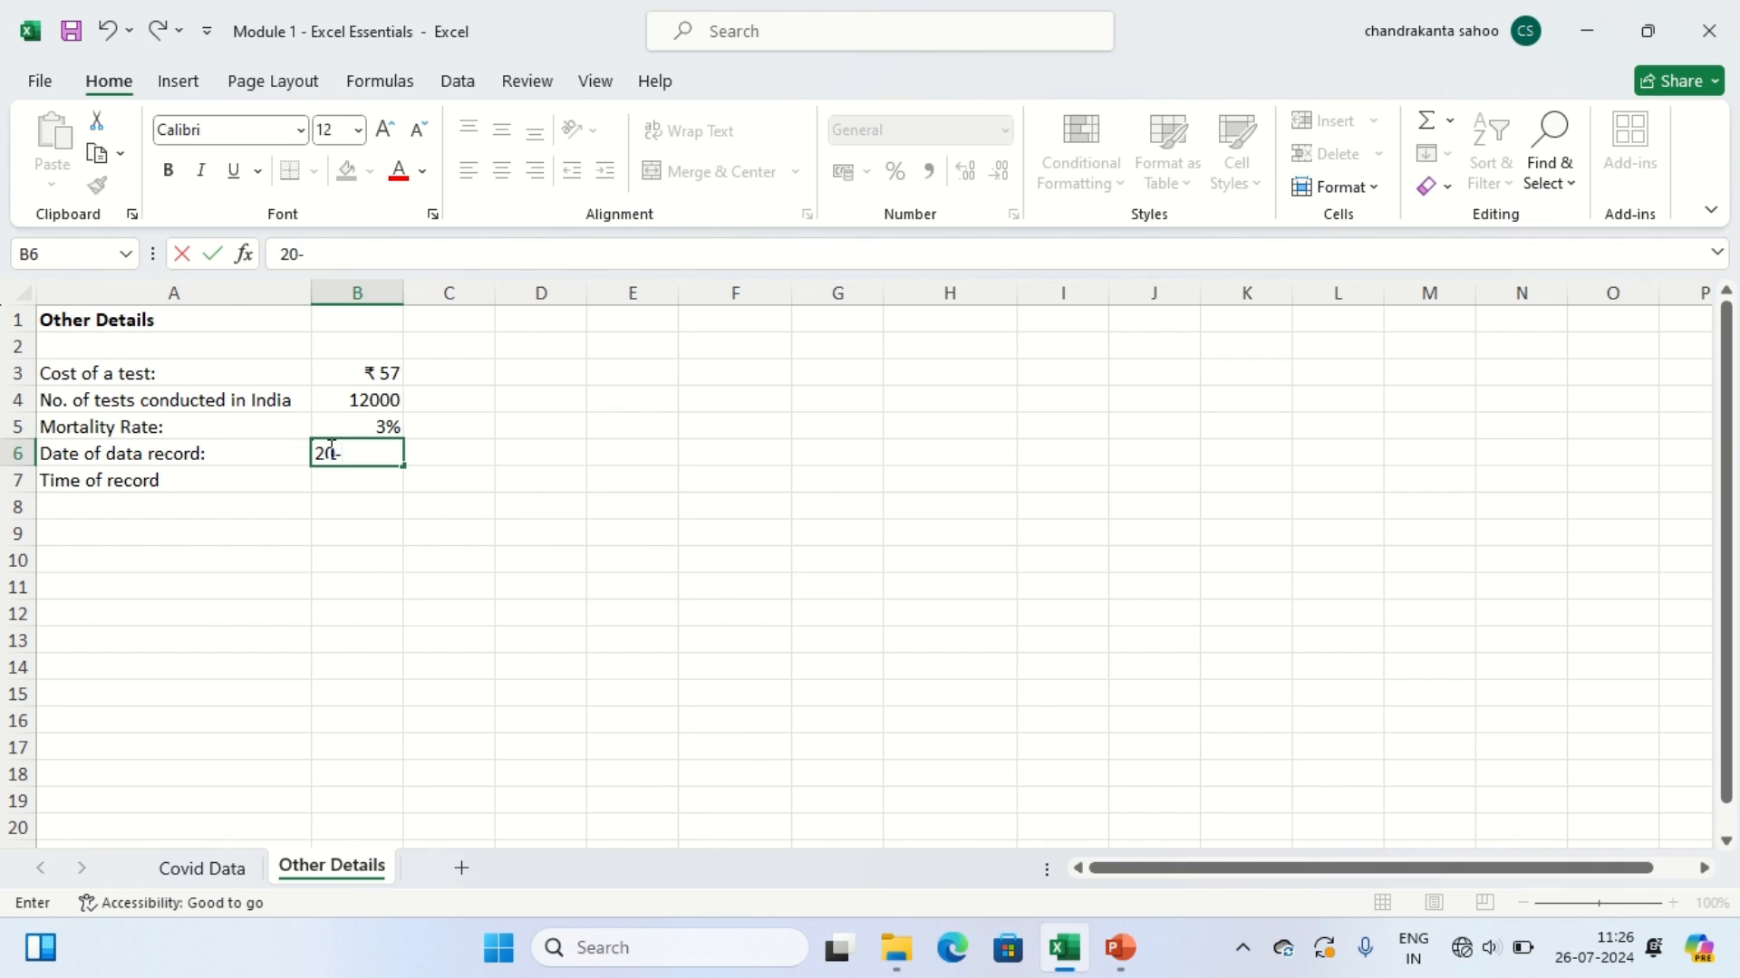
left_click(619, 567)
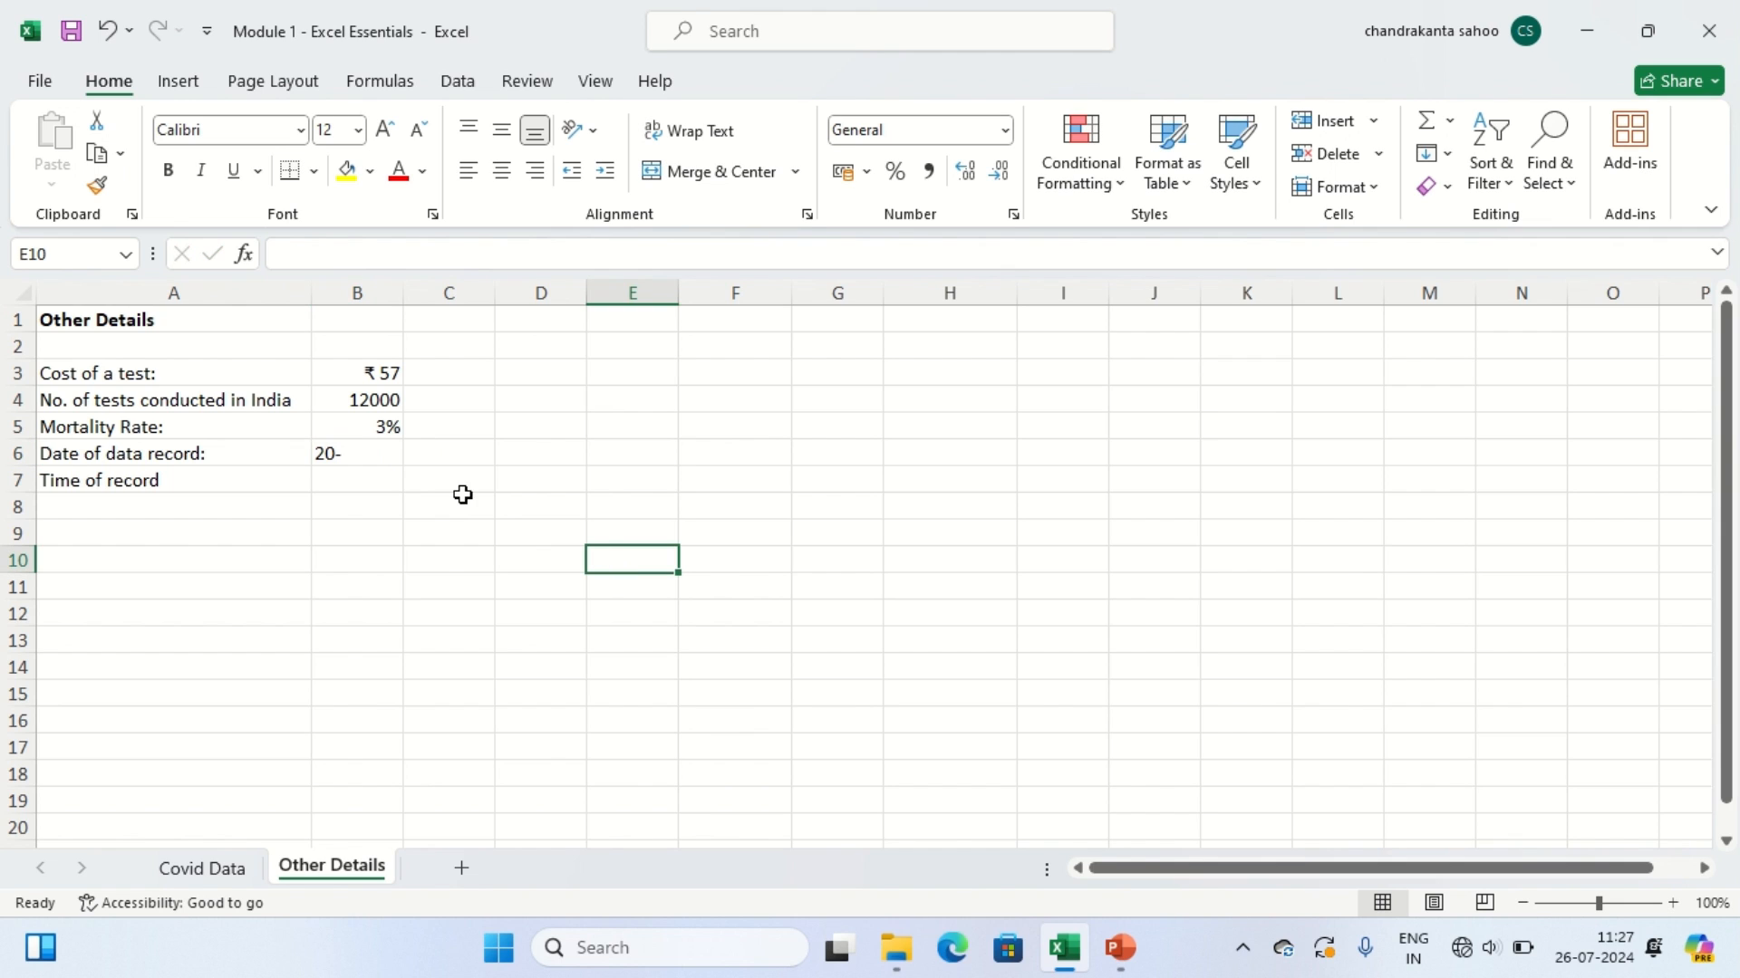
left_click(354, 448)
key("Delete")
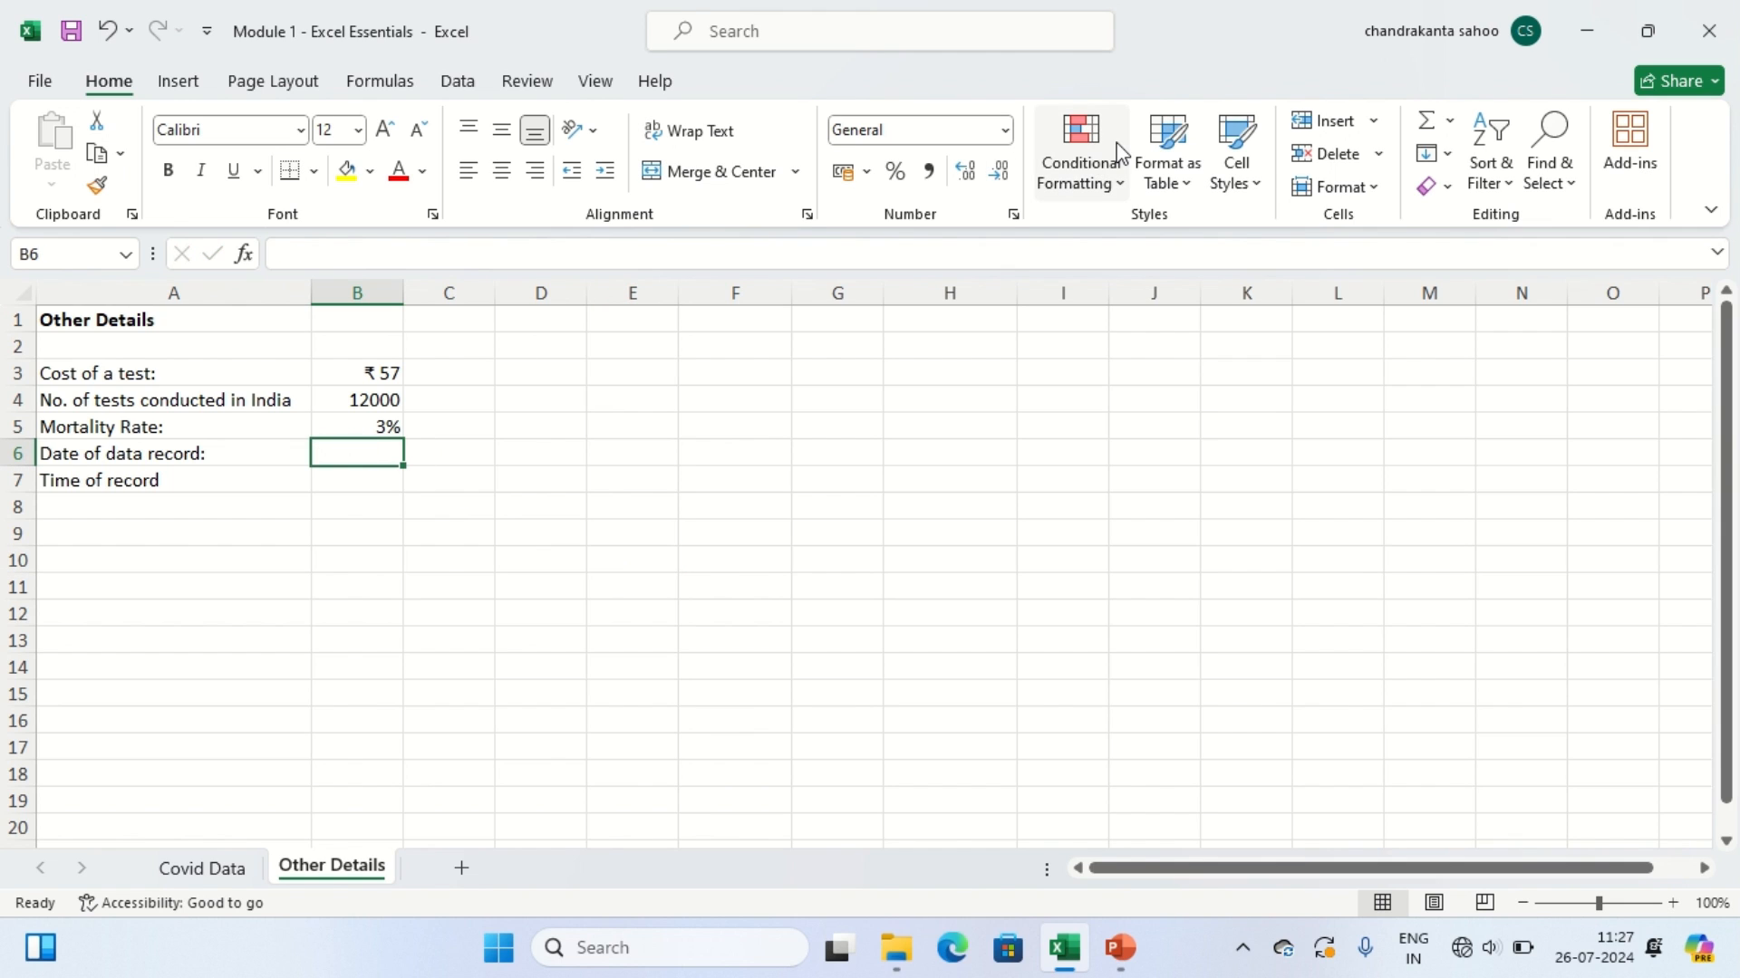
Step: Format cell B6 as Short Date and enter 10-10-2020 as the date of data record
left_click(1005, 130)
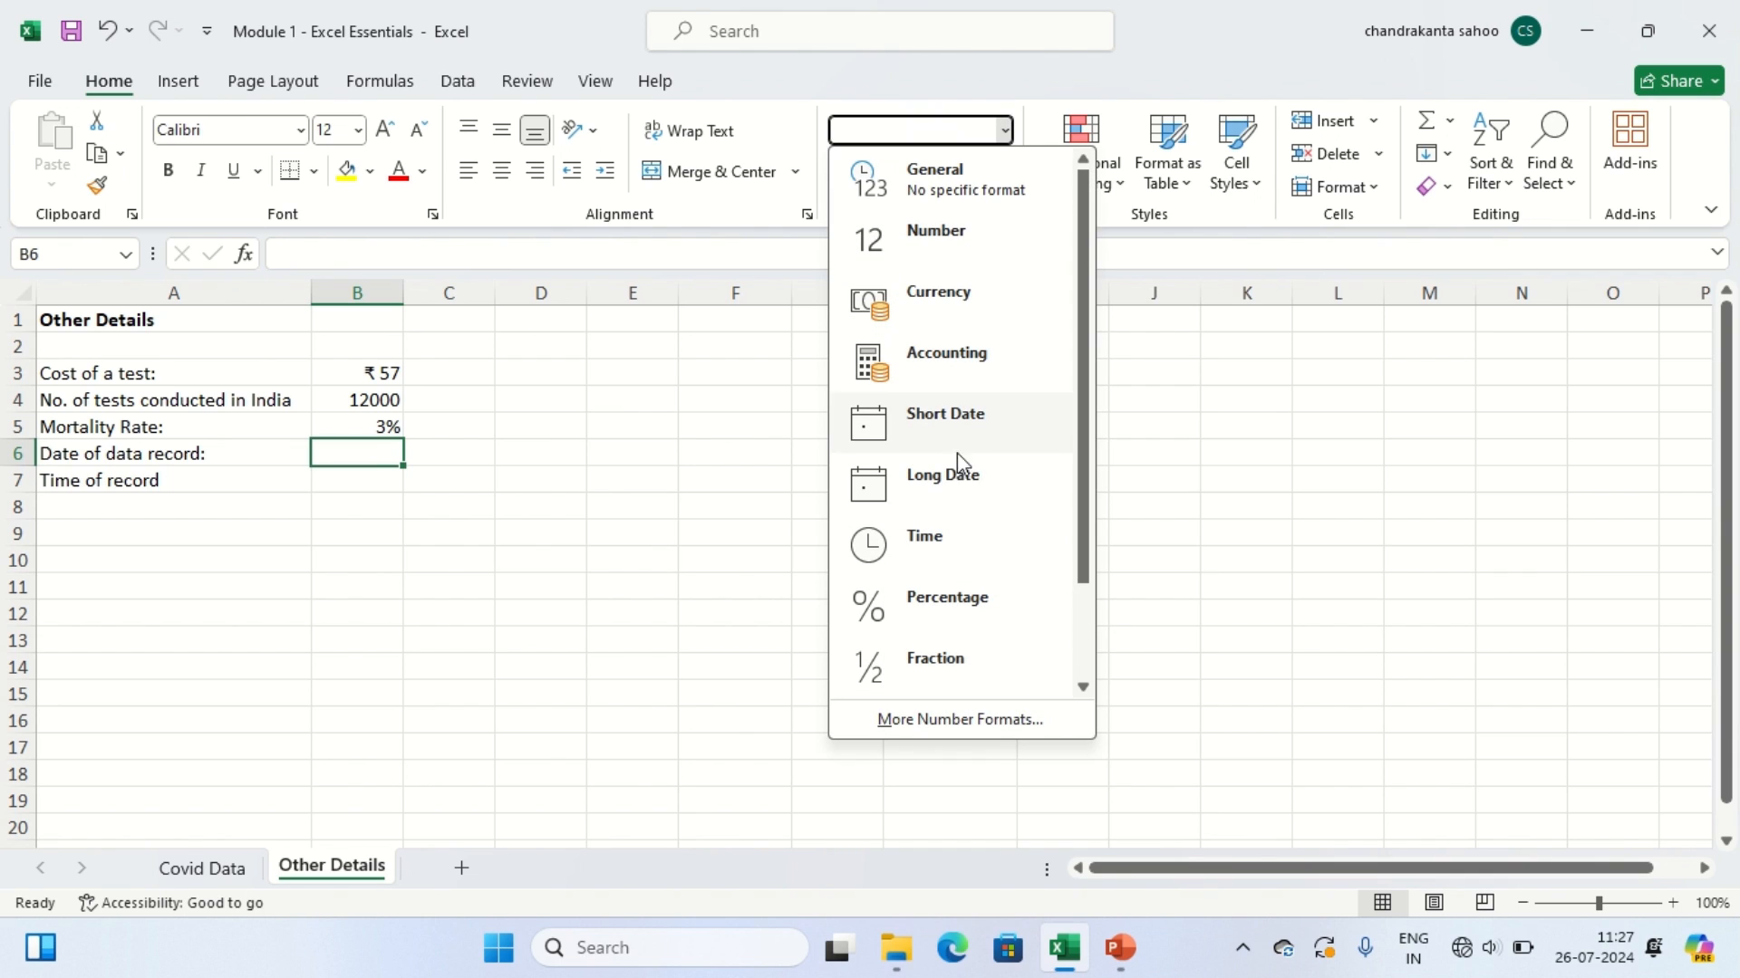
left_click(948, 419)
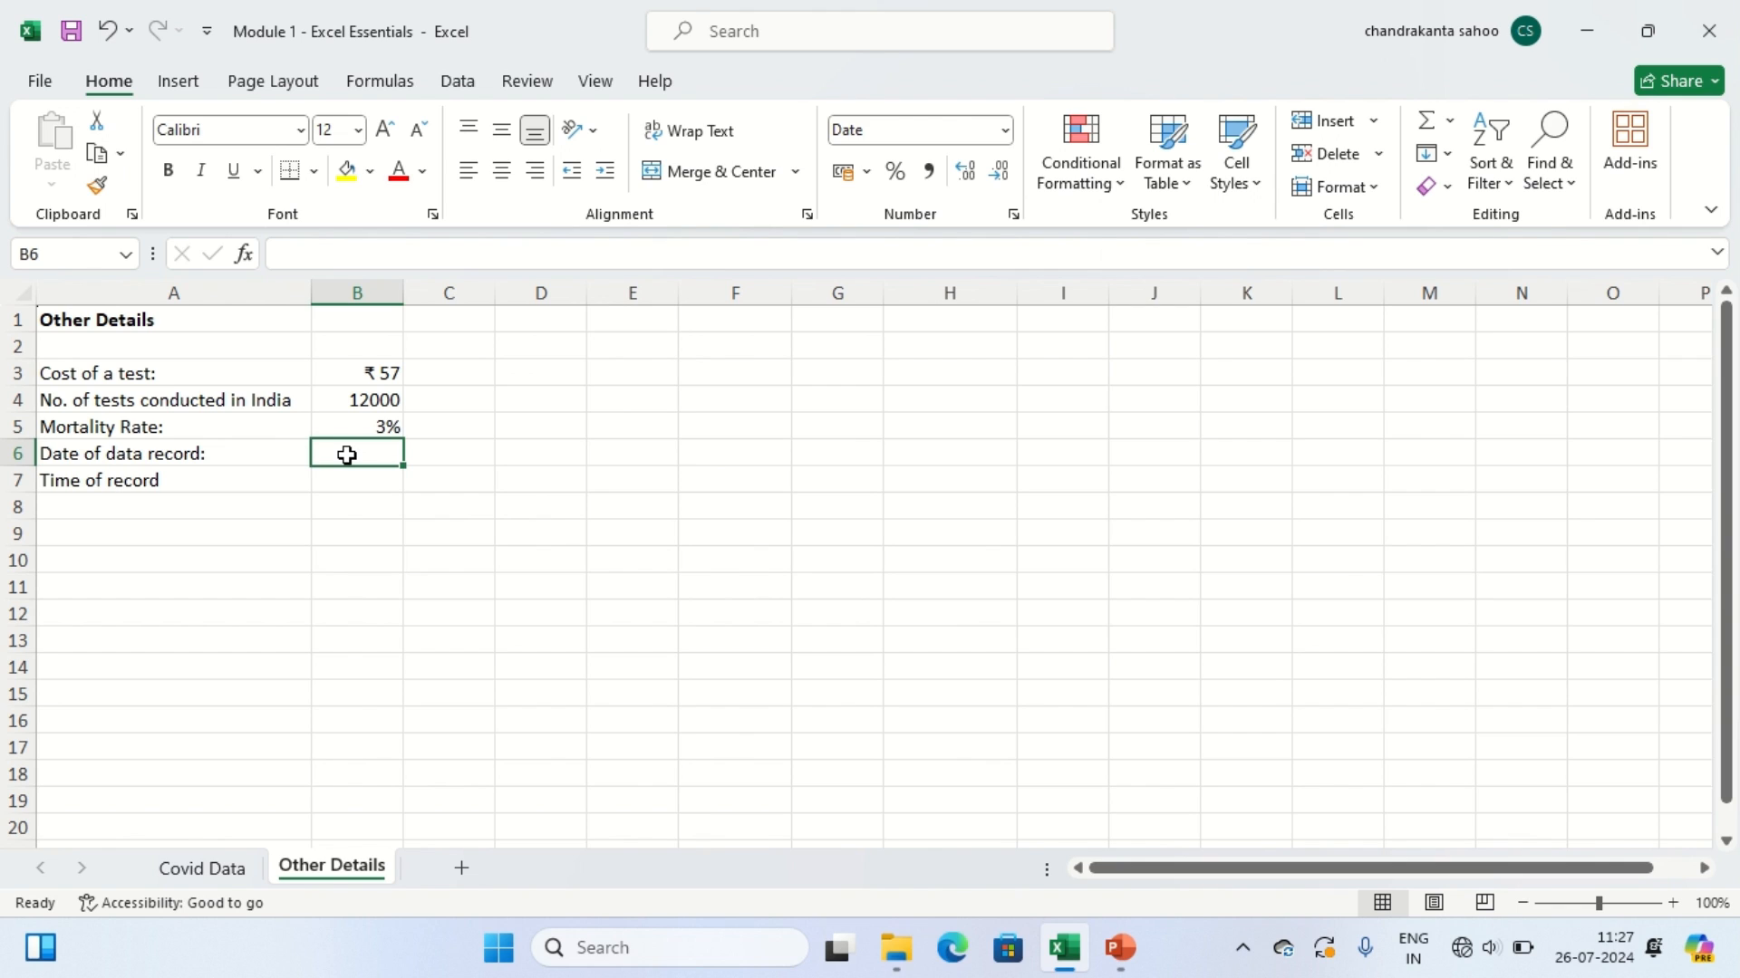
type("10-10")
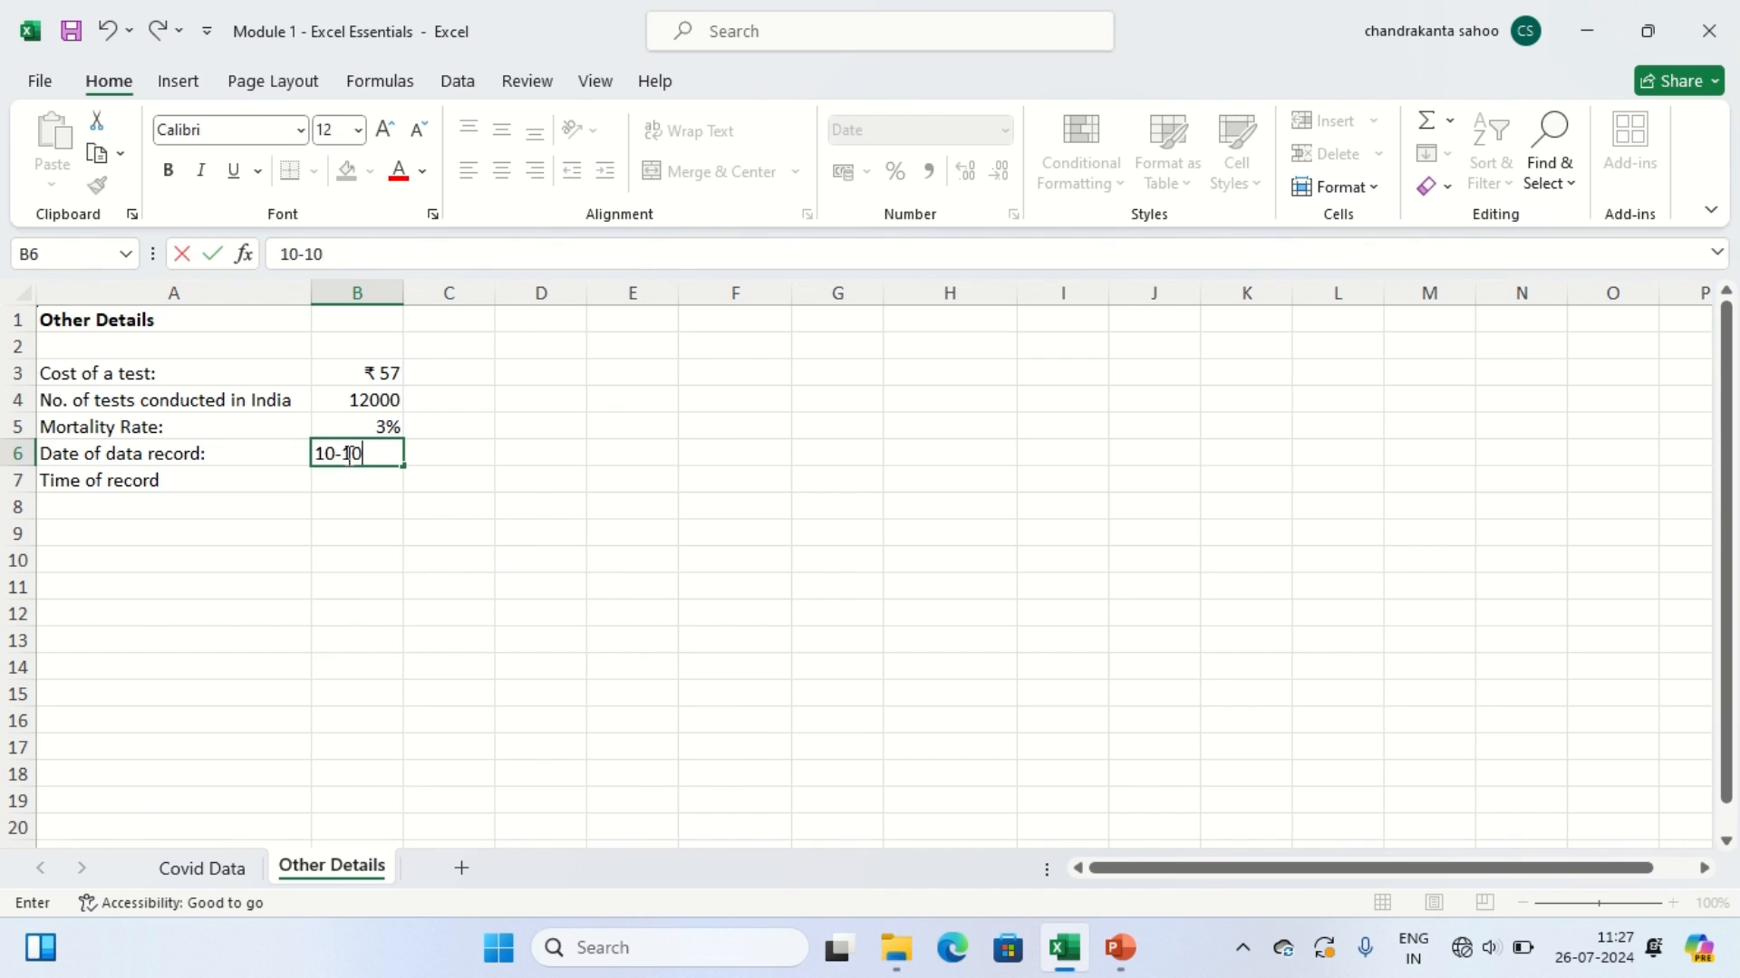
type("-2020")
left_click(568, 554)
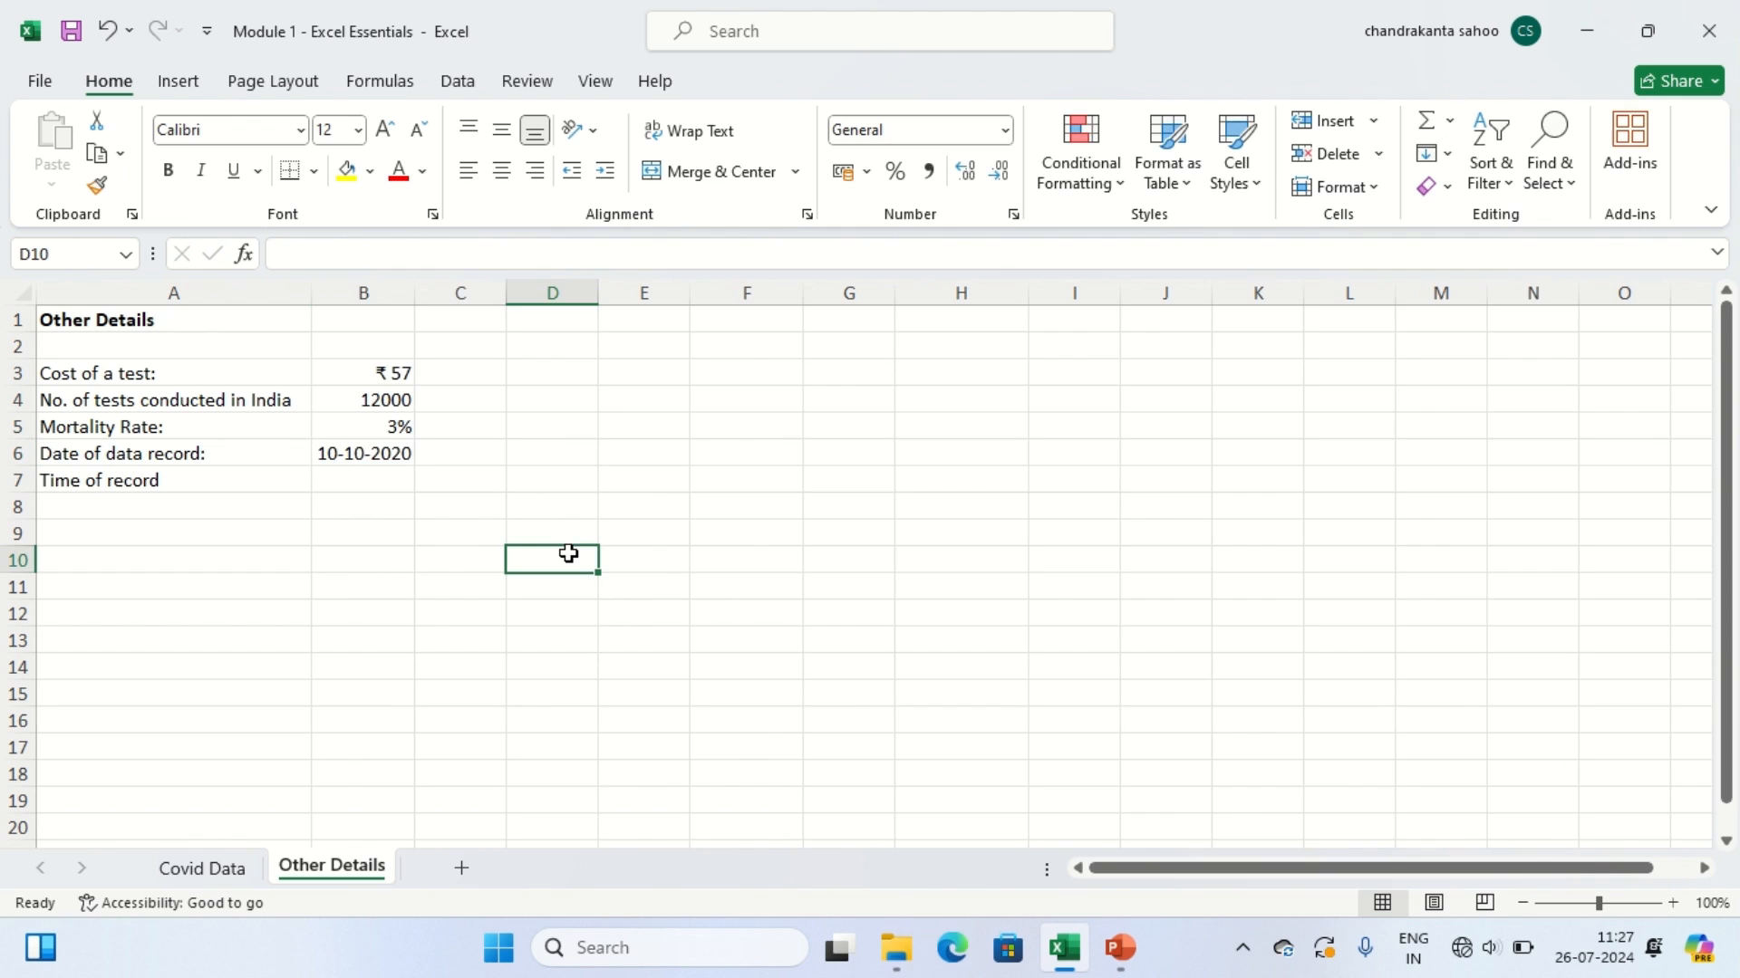
Step: Change the format of the record date in cell B6 to Long Date
left_click(350, 456)
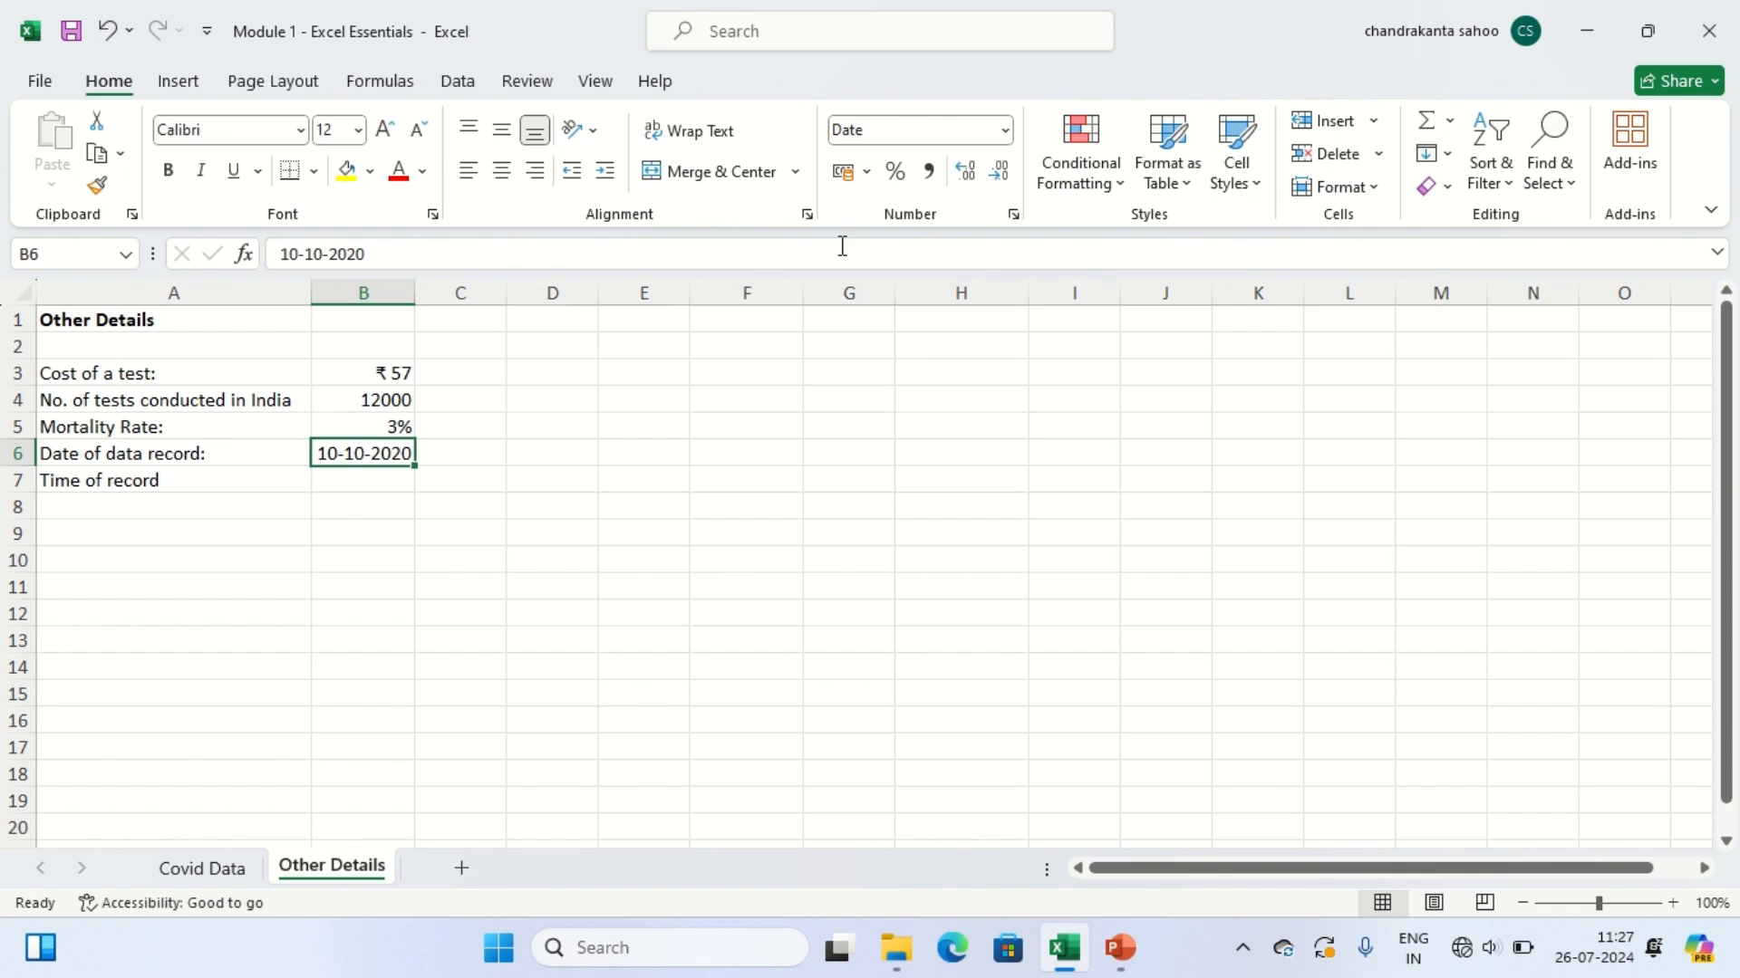
left_click(1004, 132)
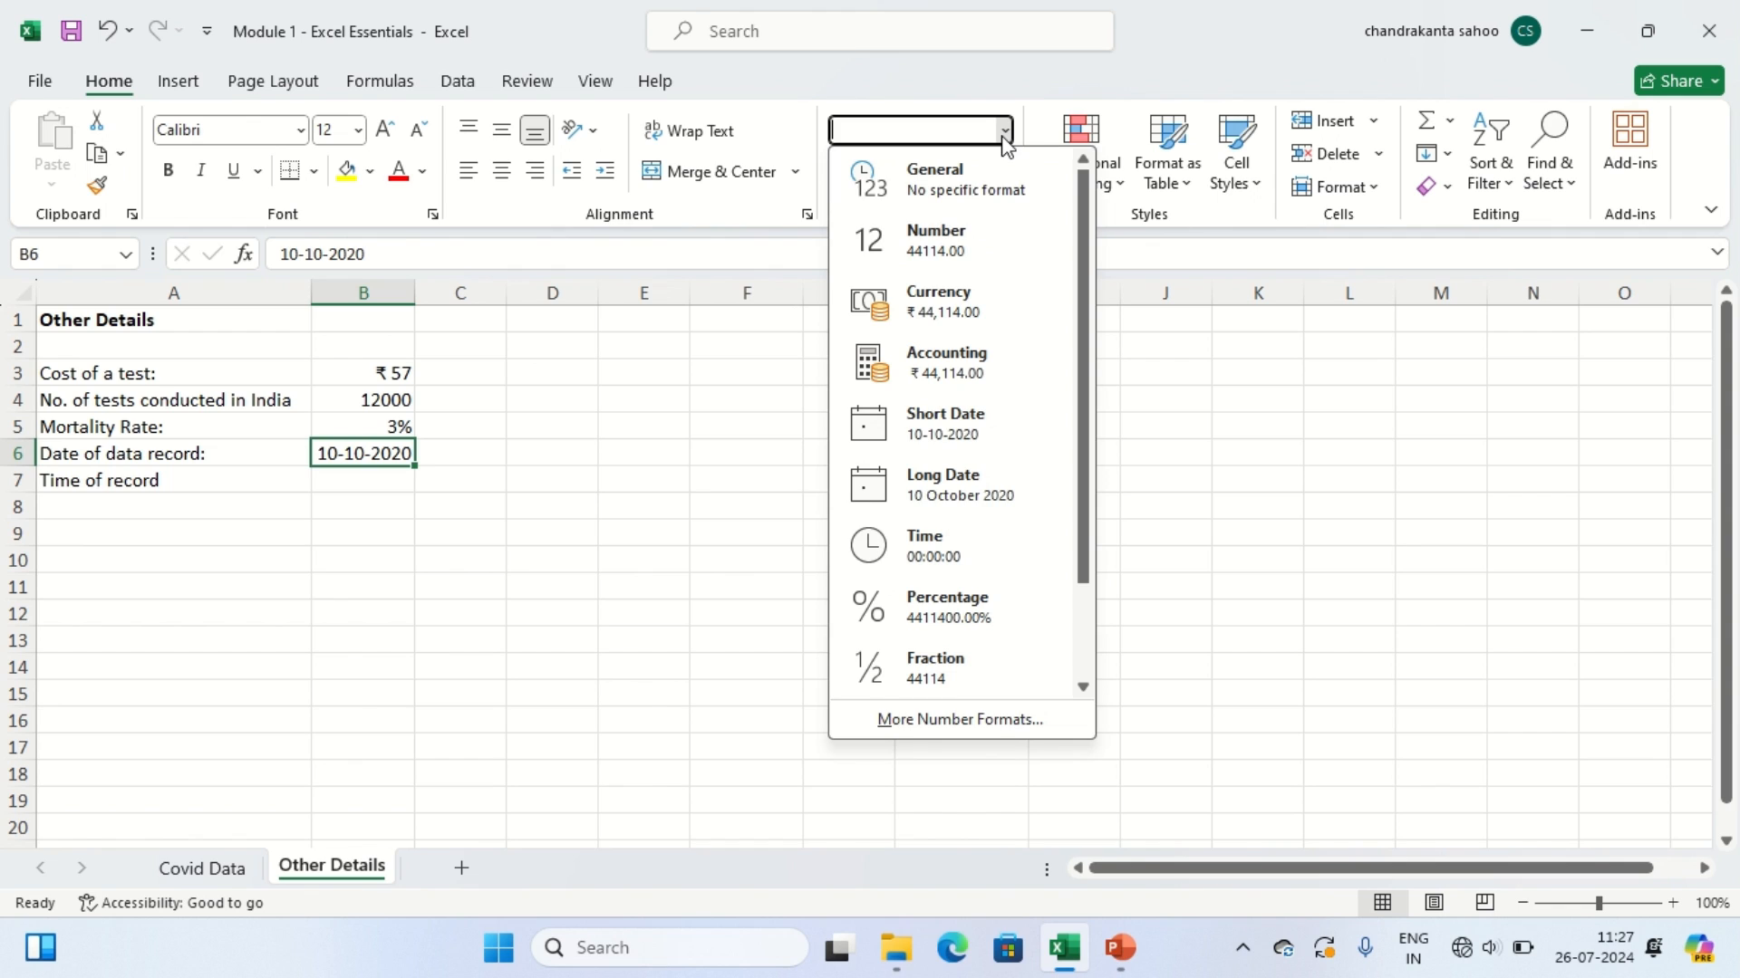
left_click(958, 485)
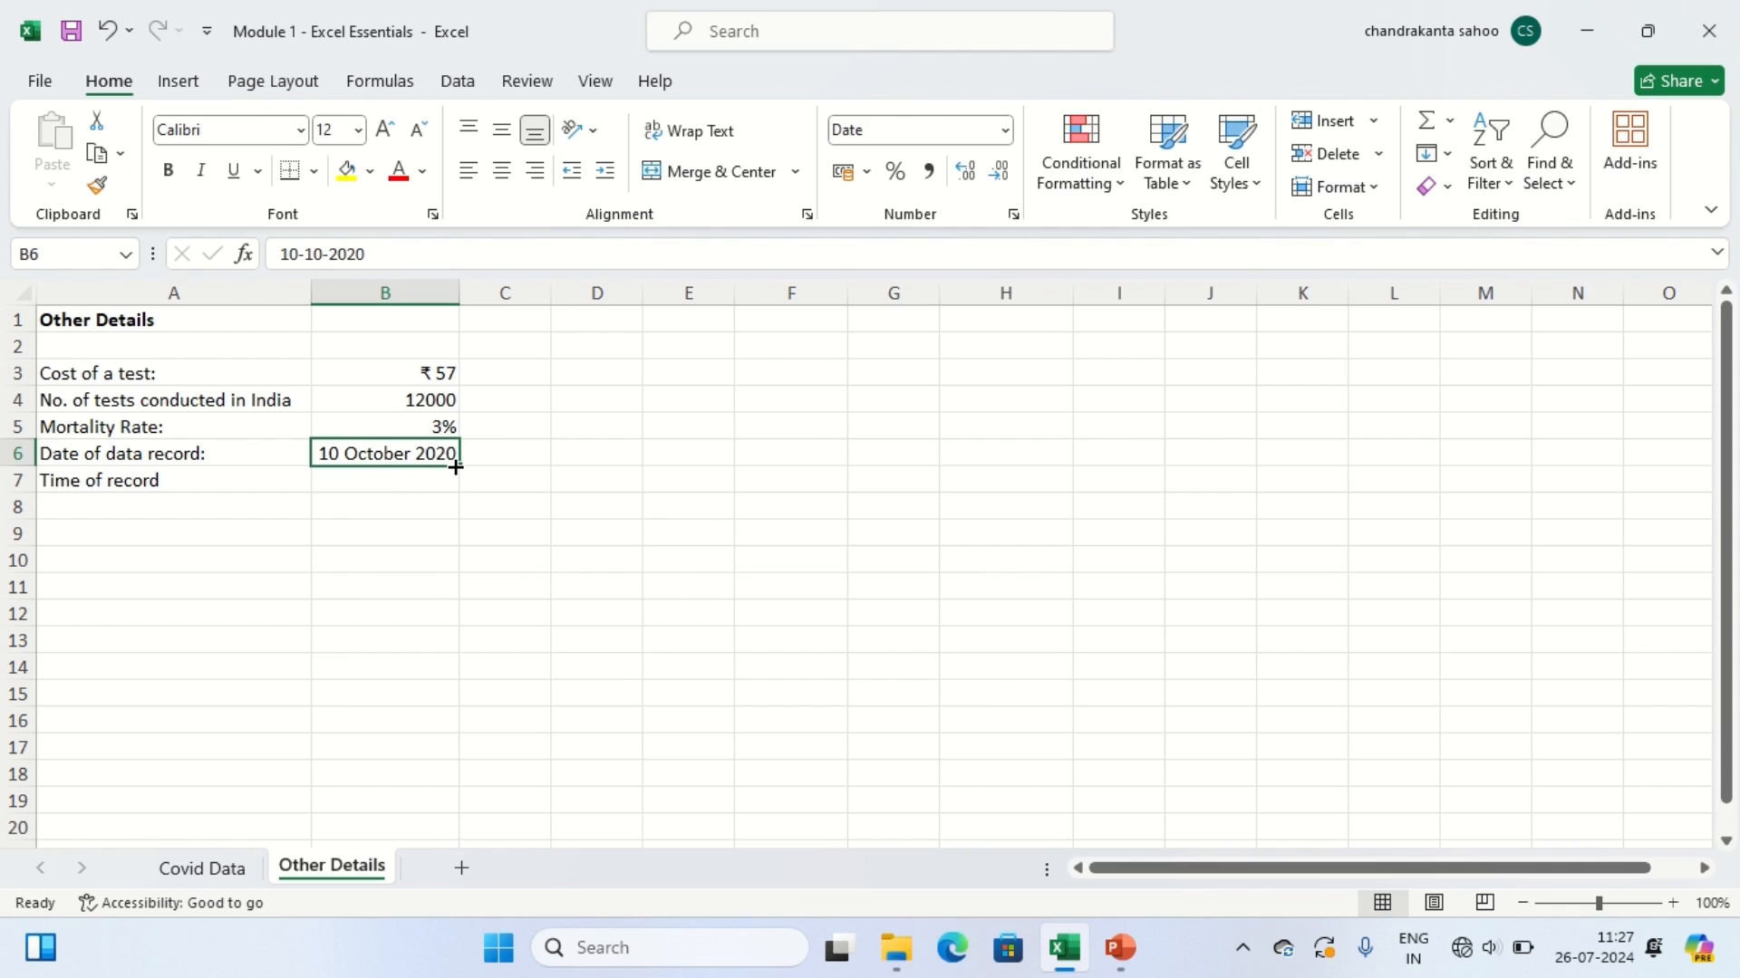
Step: Enter 10:05 as the time of record in cell B7
left_click(362, 485)
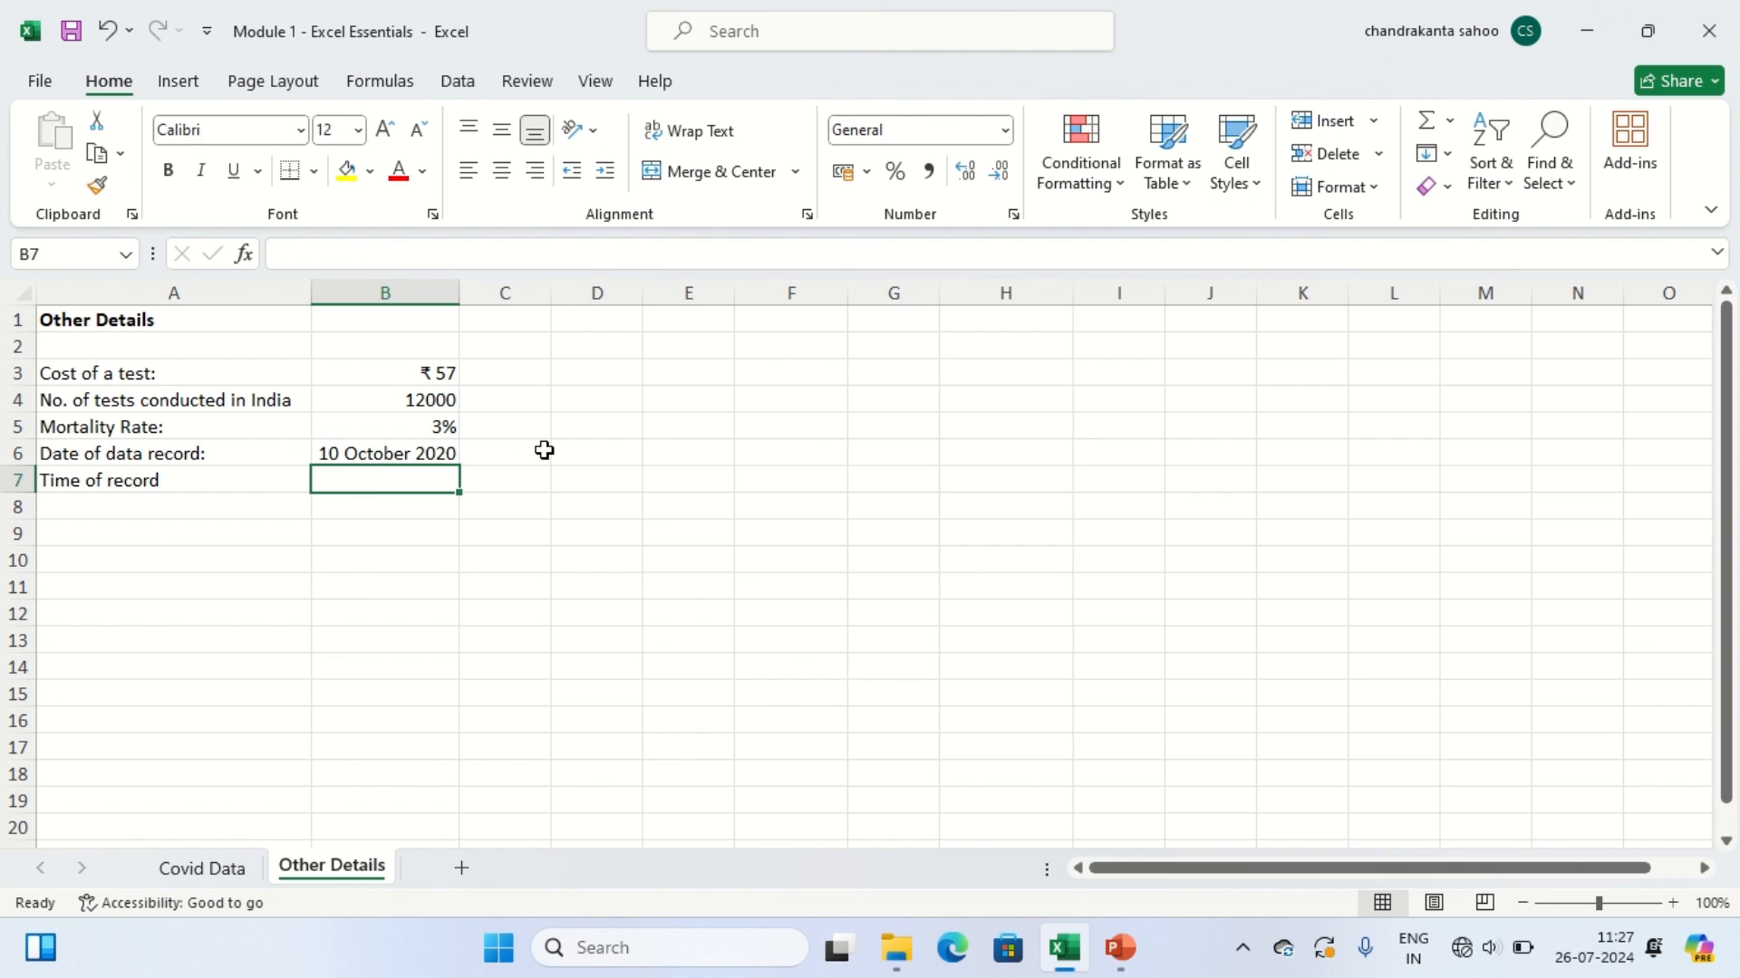
type("10")
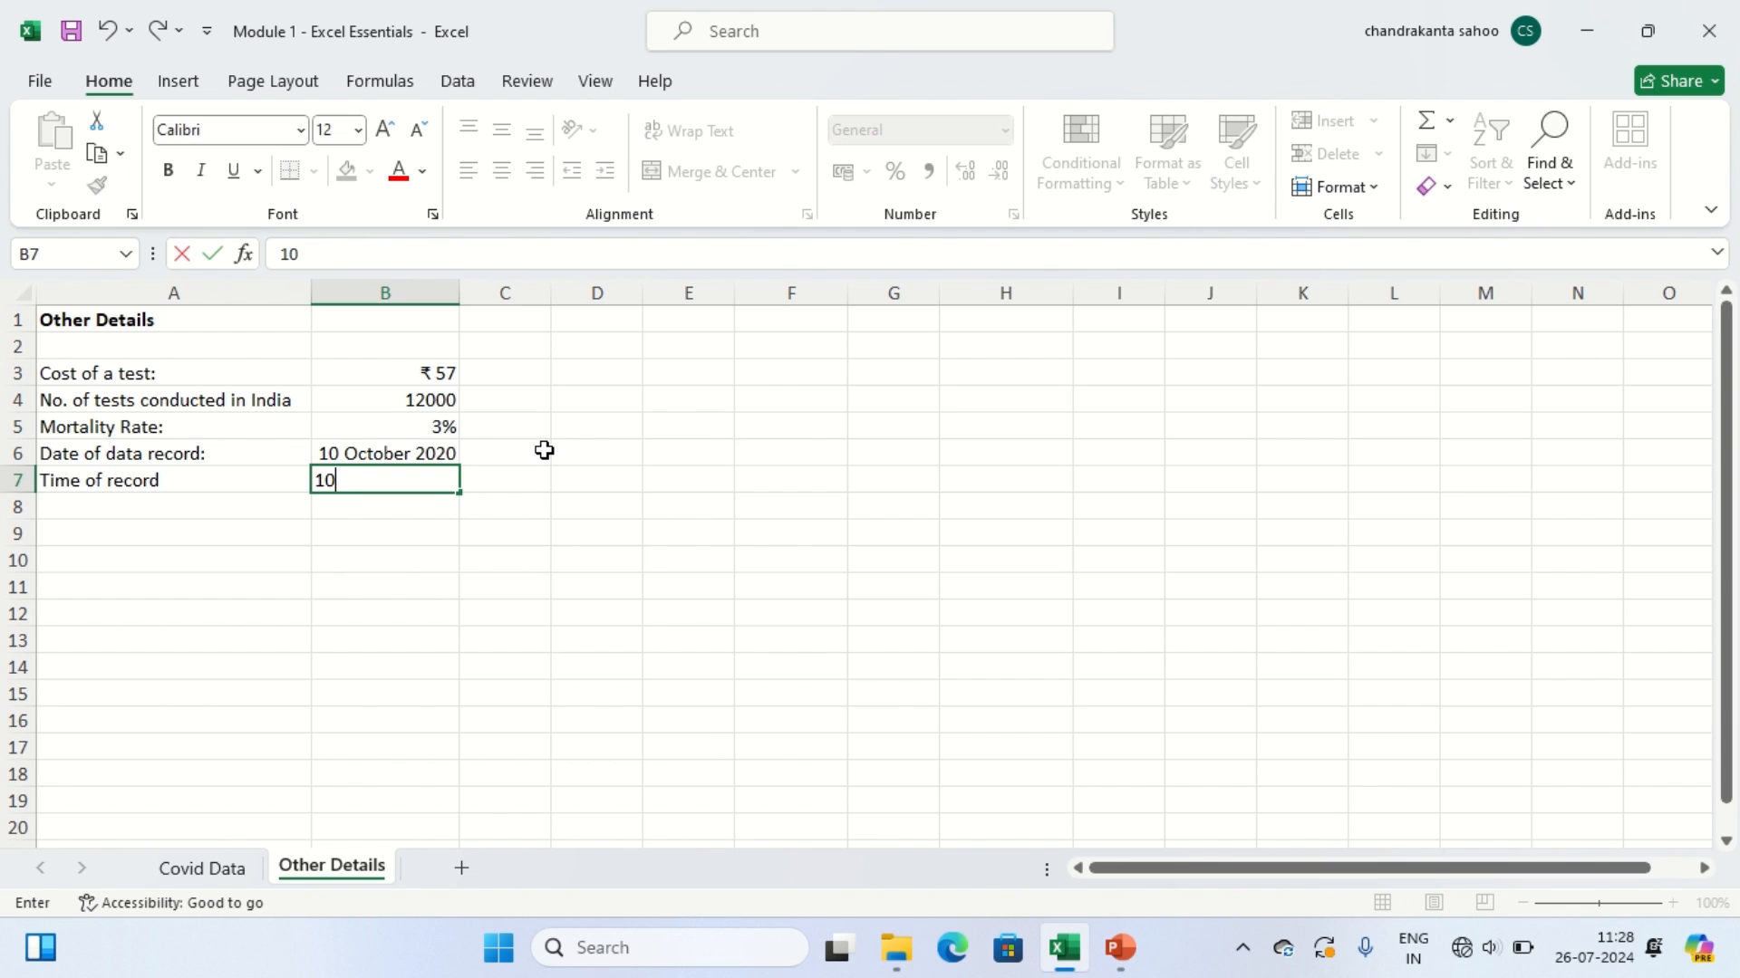
type(":05")
left_click(633, 485)
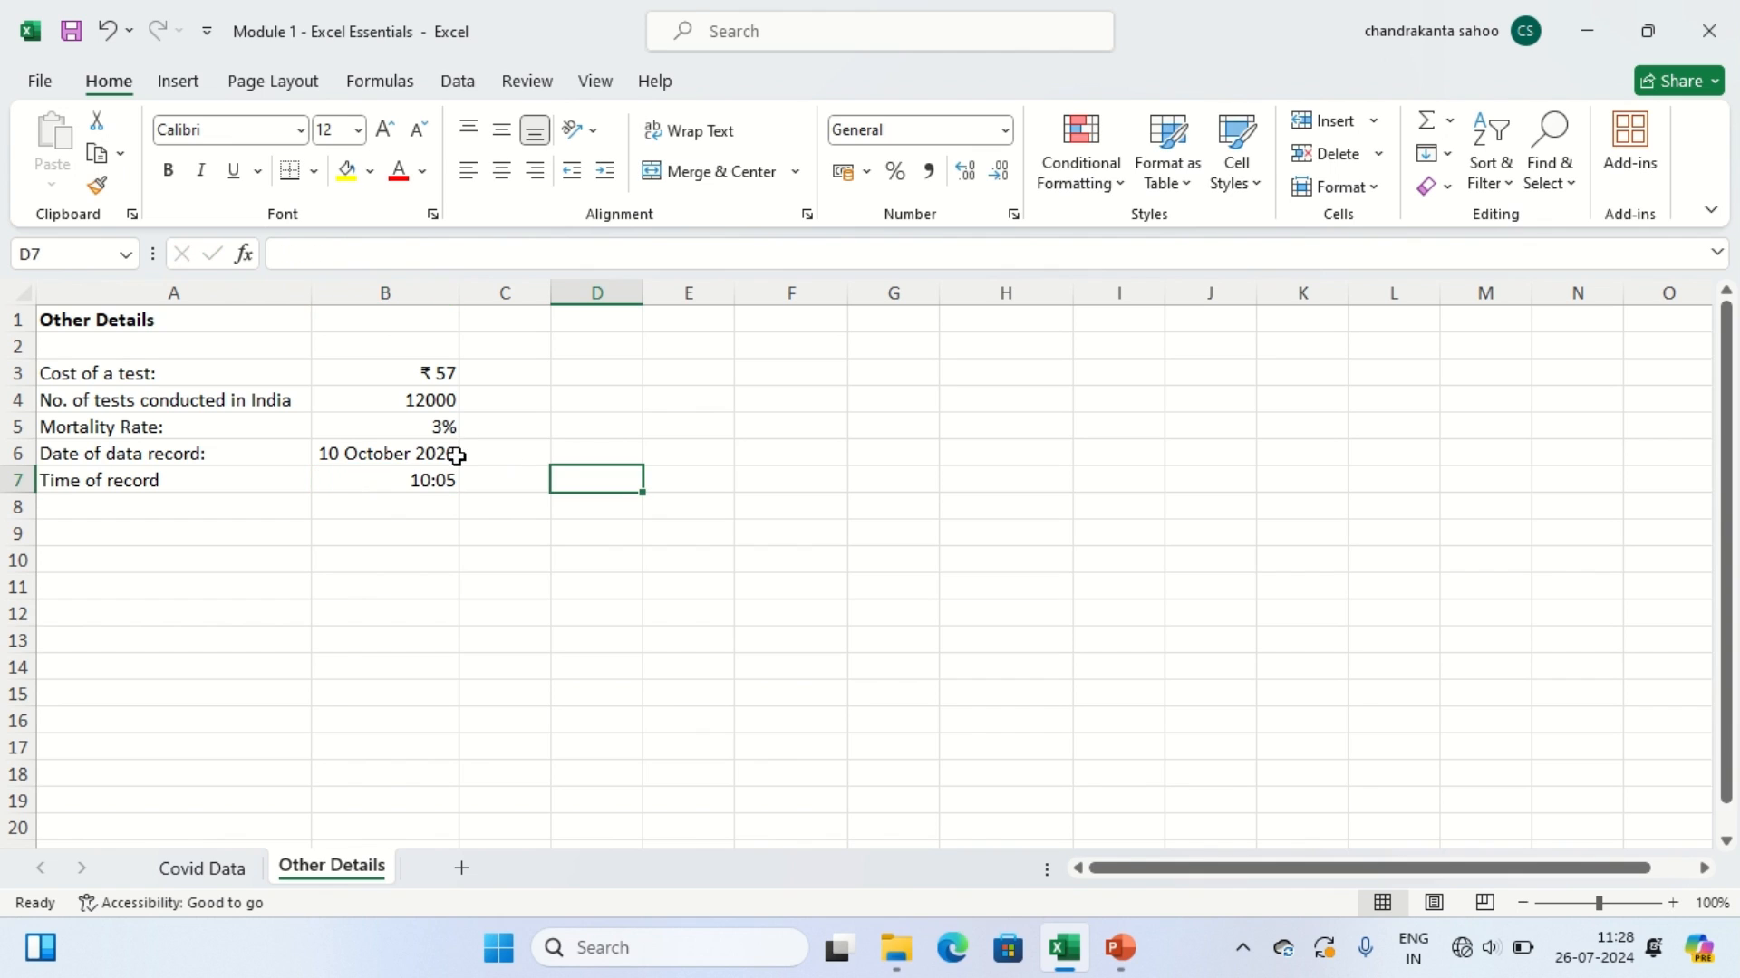
Step: Format the time of record in cell B7 with the Time category's 01:30:55 PM type for English (India)
left_click(403, 480)
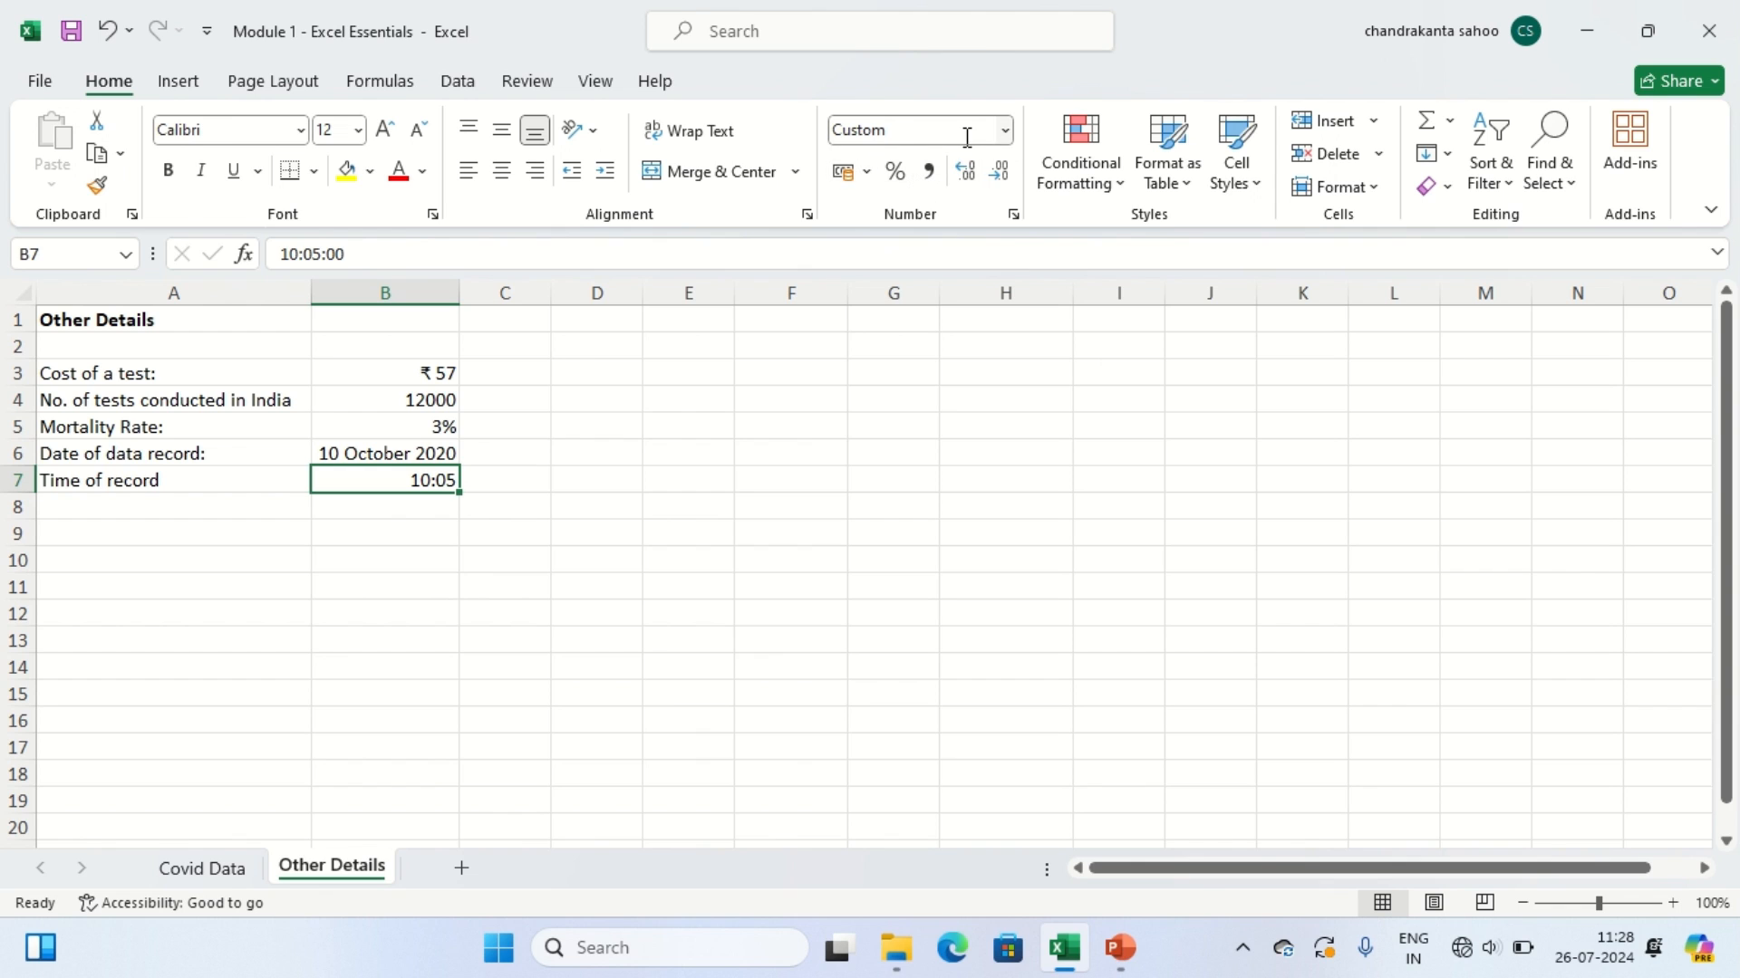
left_click(1004, 136)
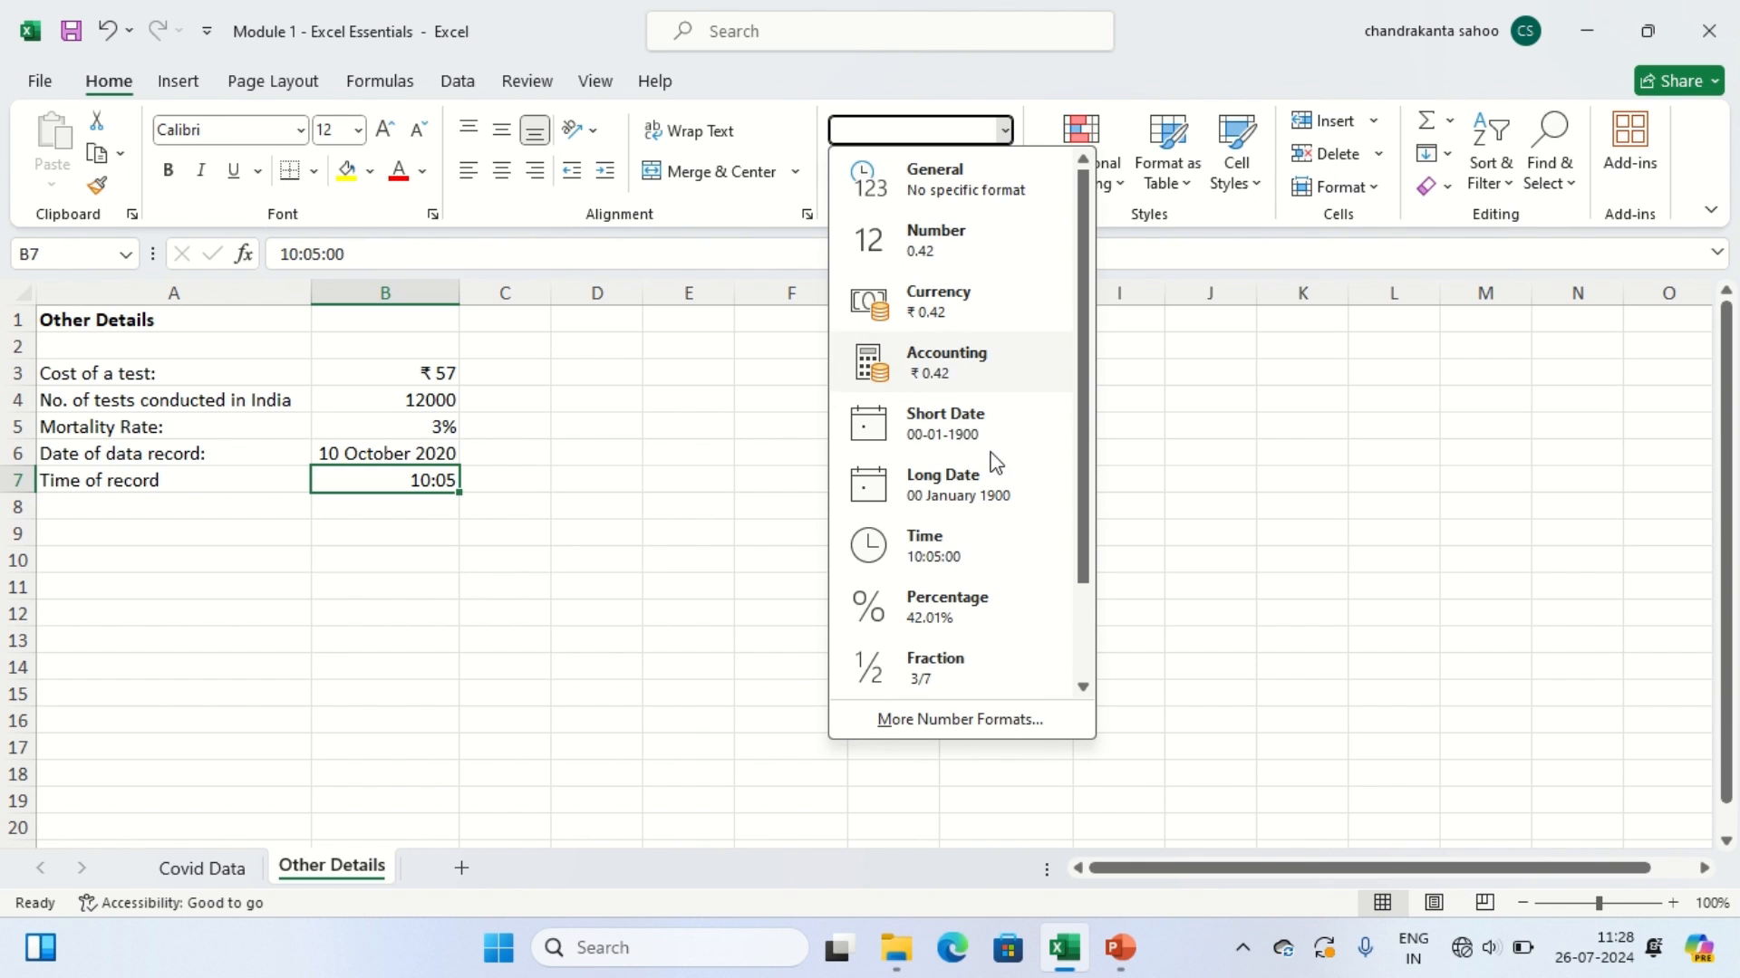
left_click(974, 720)
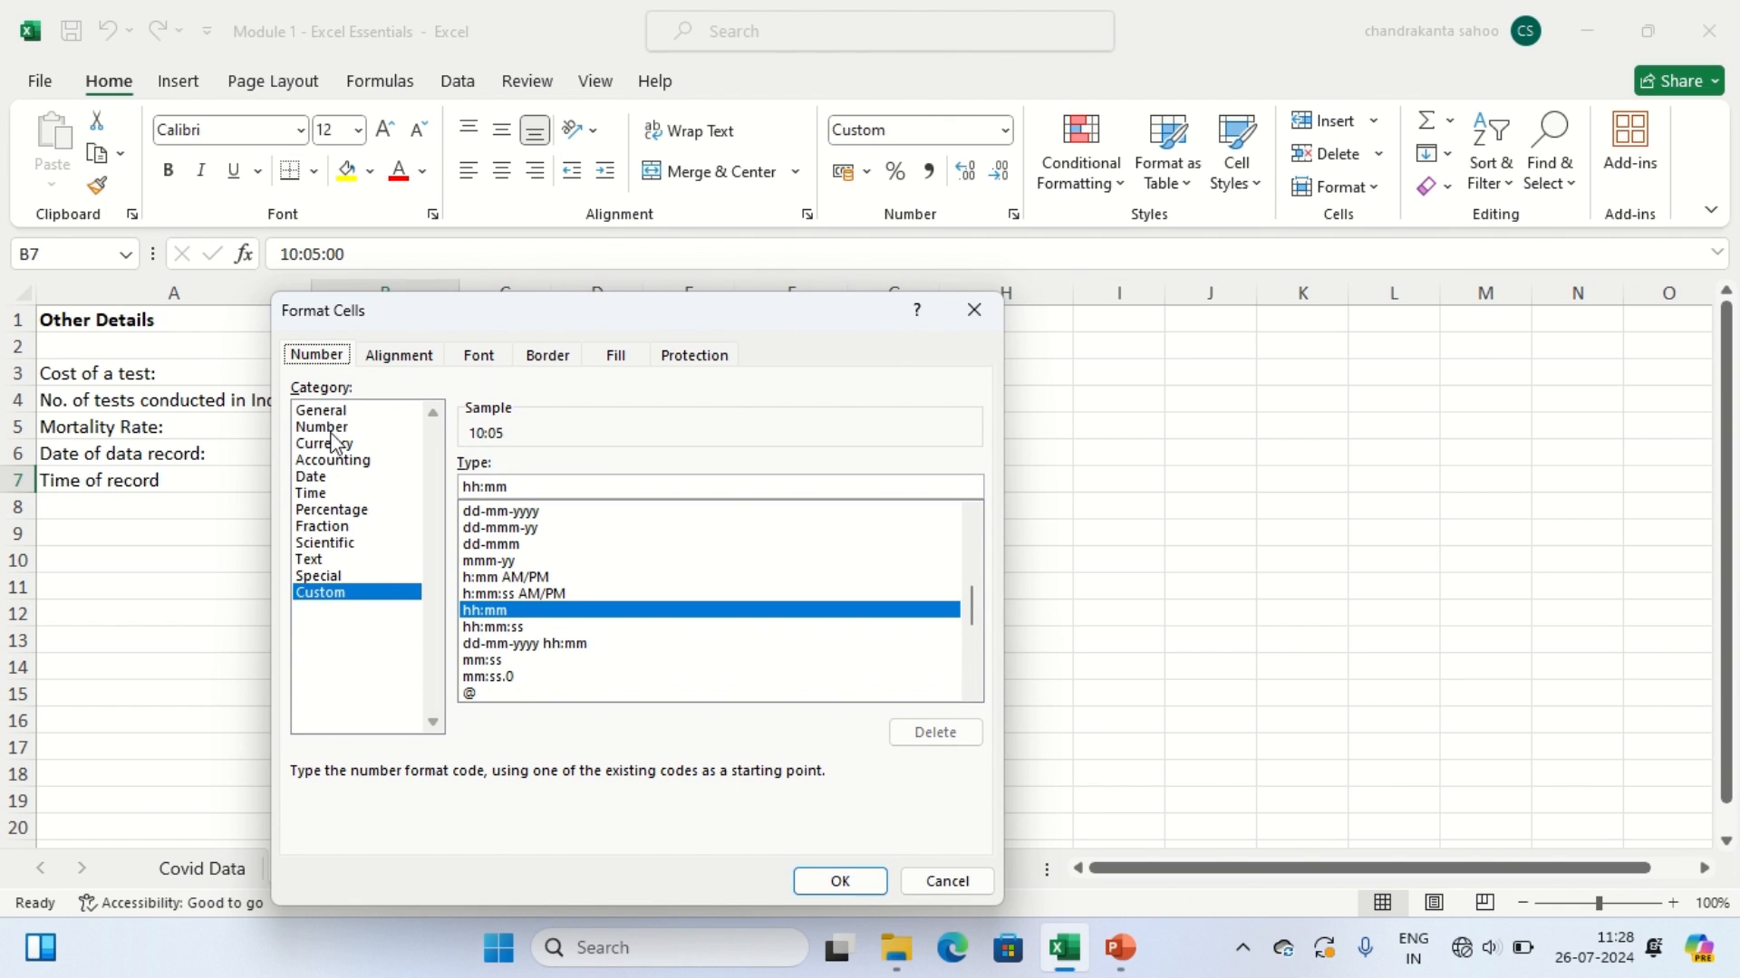
left_click(317, 496)
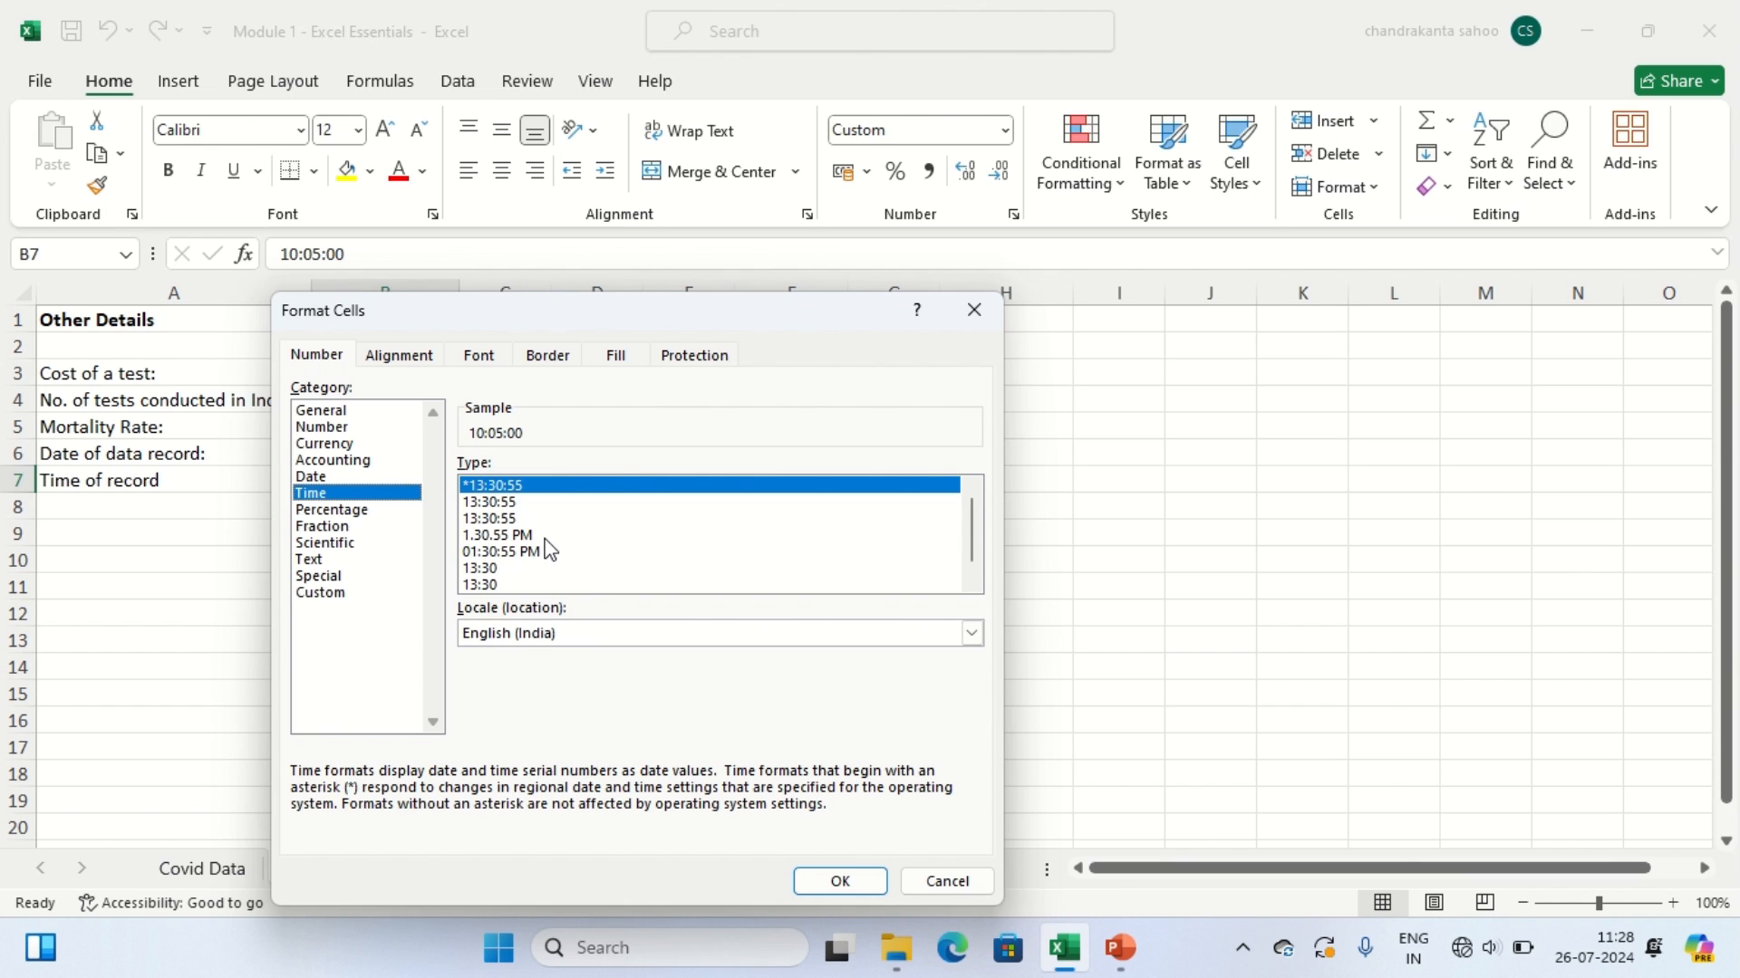
left_click(489, 535)
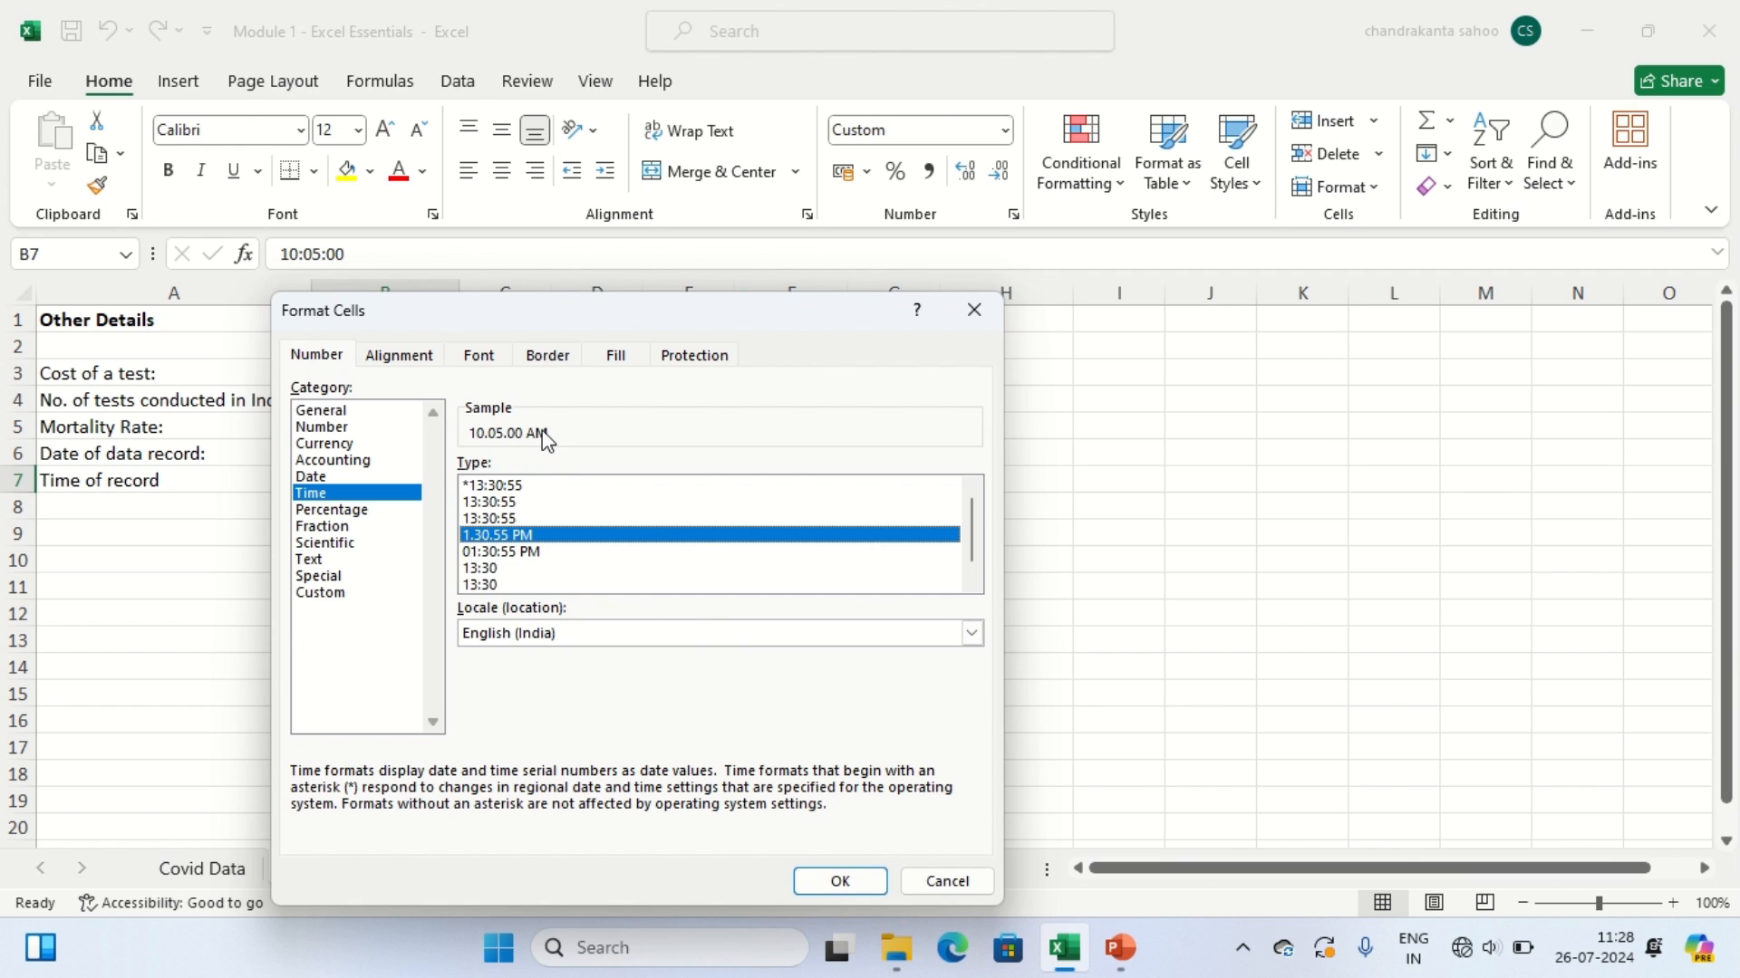
left_click(520, 553)
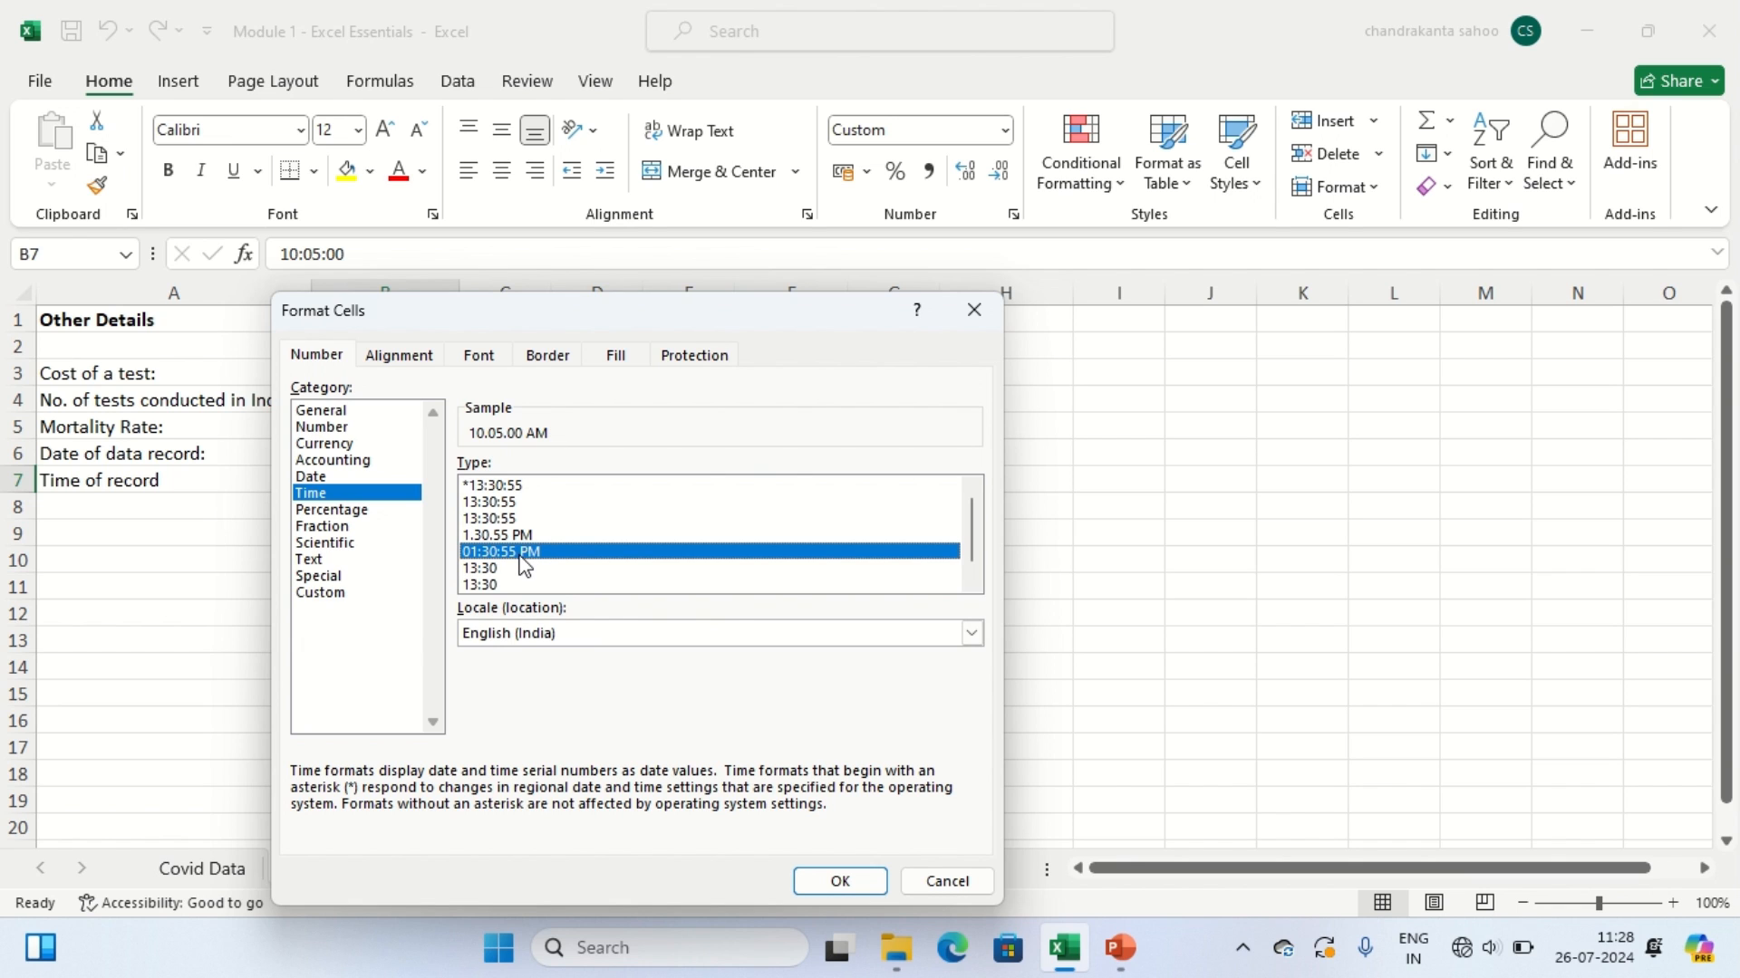
left_click(850, 879)
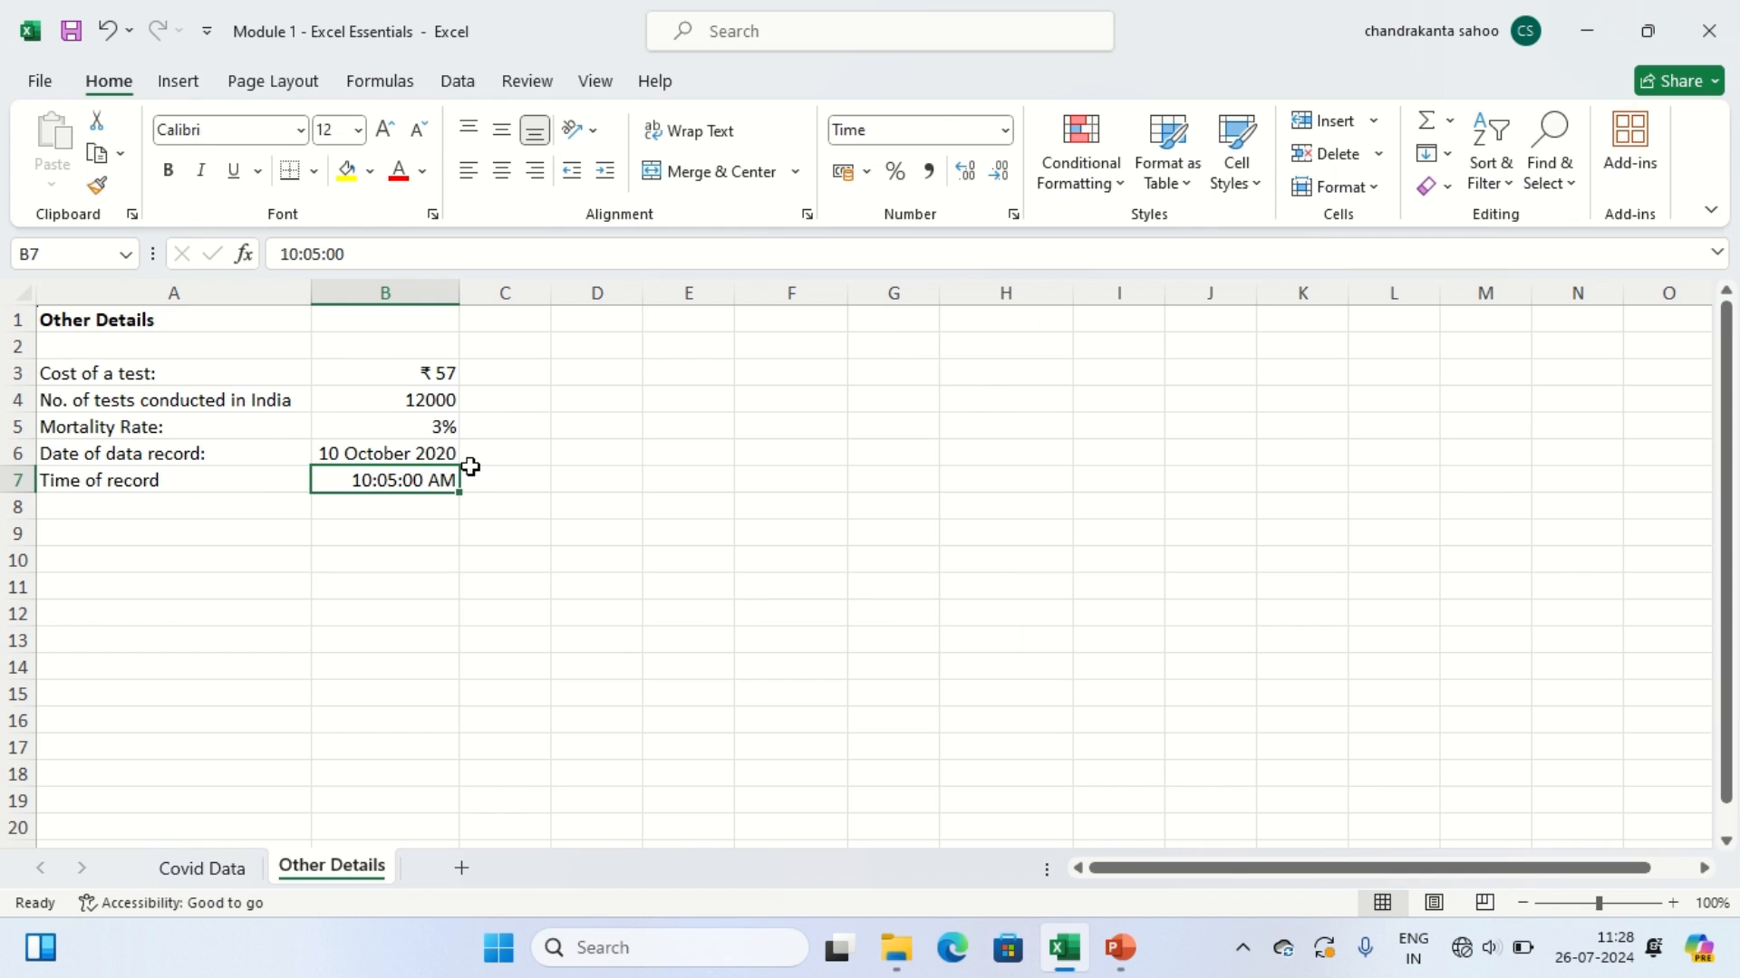
double_click(390, 485)
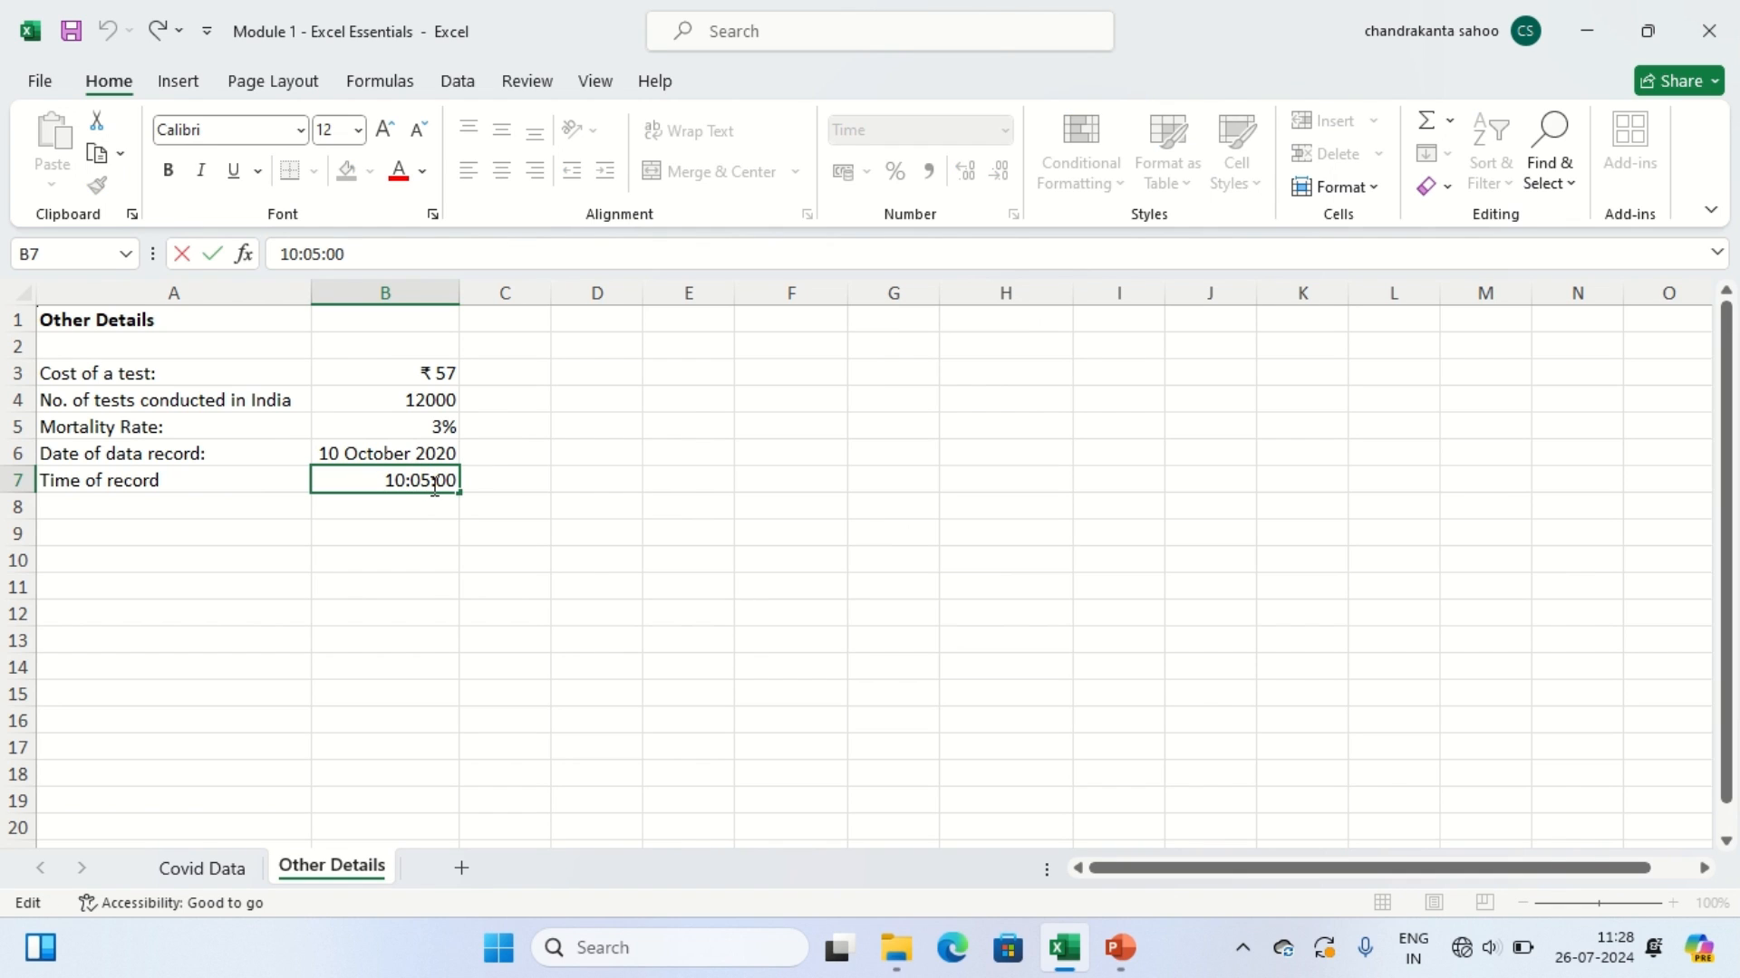
left_click_drag(656, 524, 400, 481)
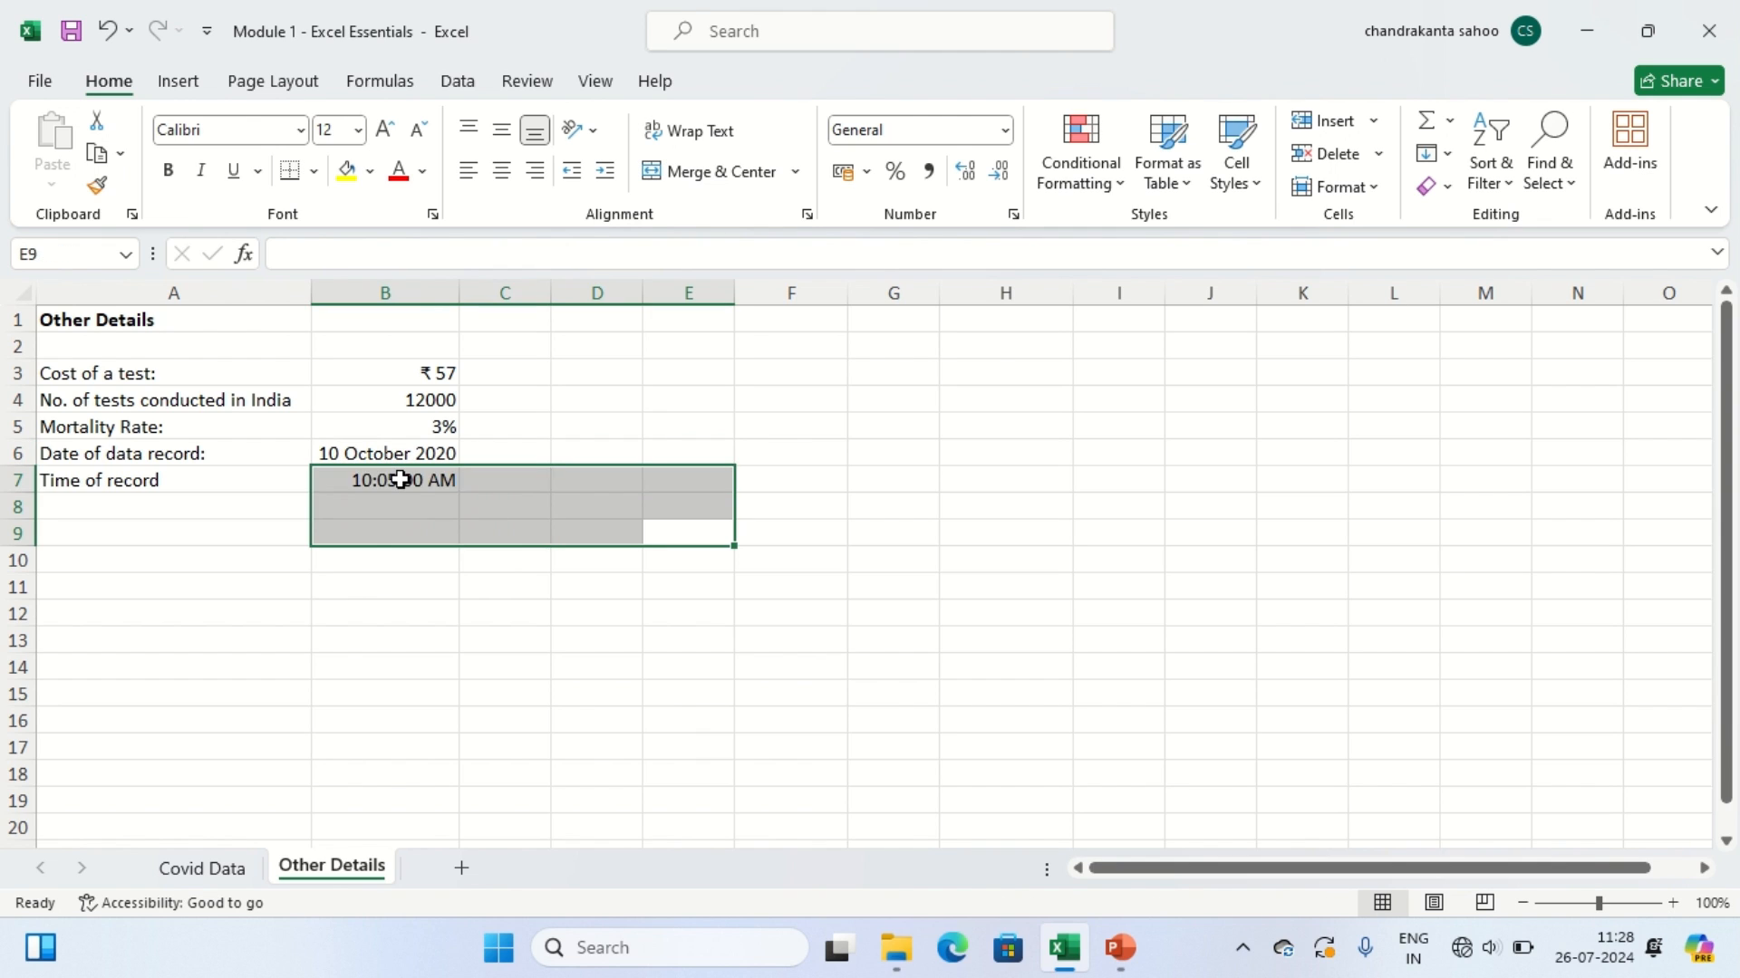
left_click(401, 480)
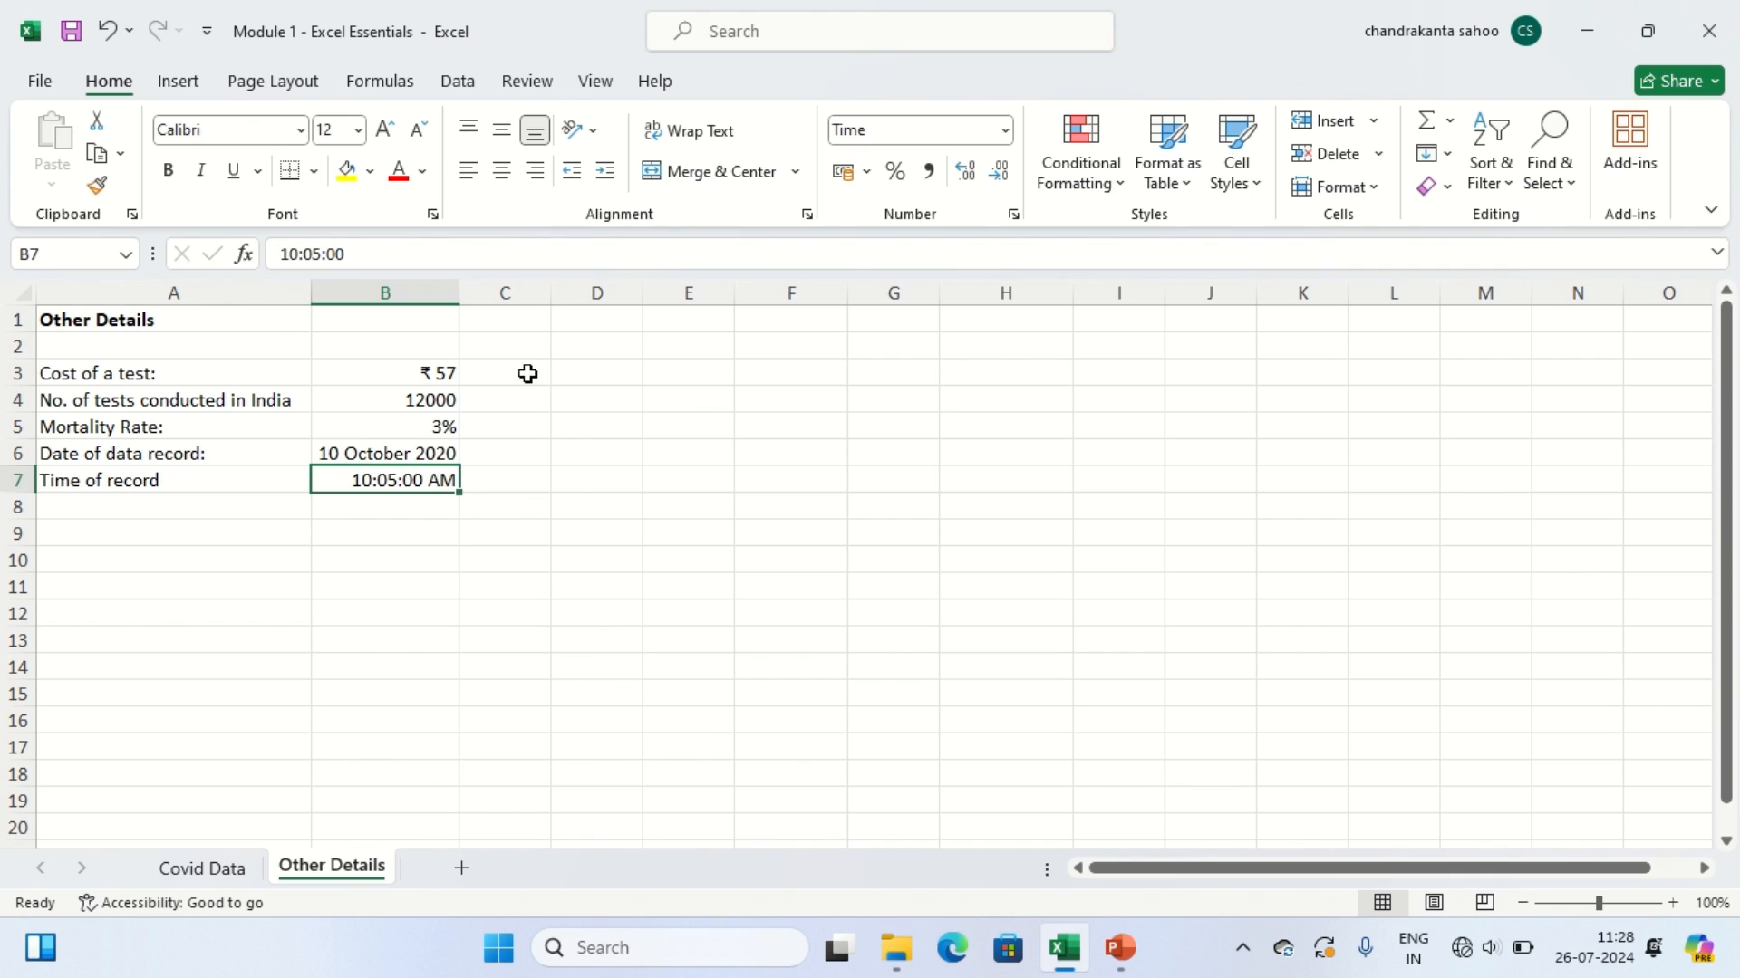
Step: Change the hour of the time of record in cell B7 to 22, keeping the minutes and seconds
double_click(363, 481)
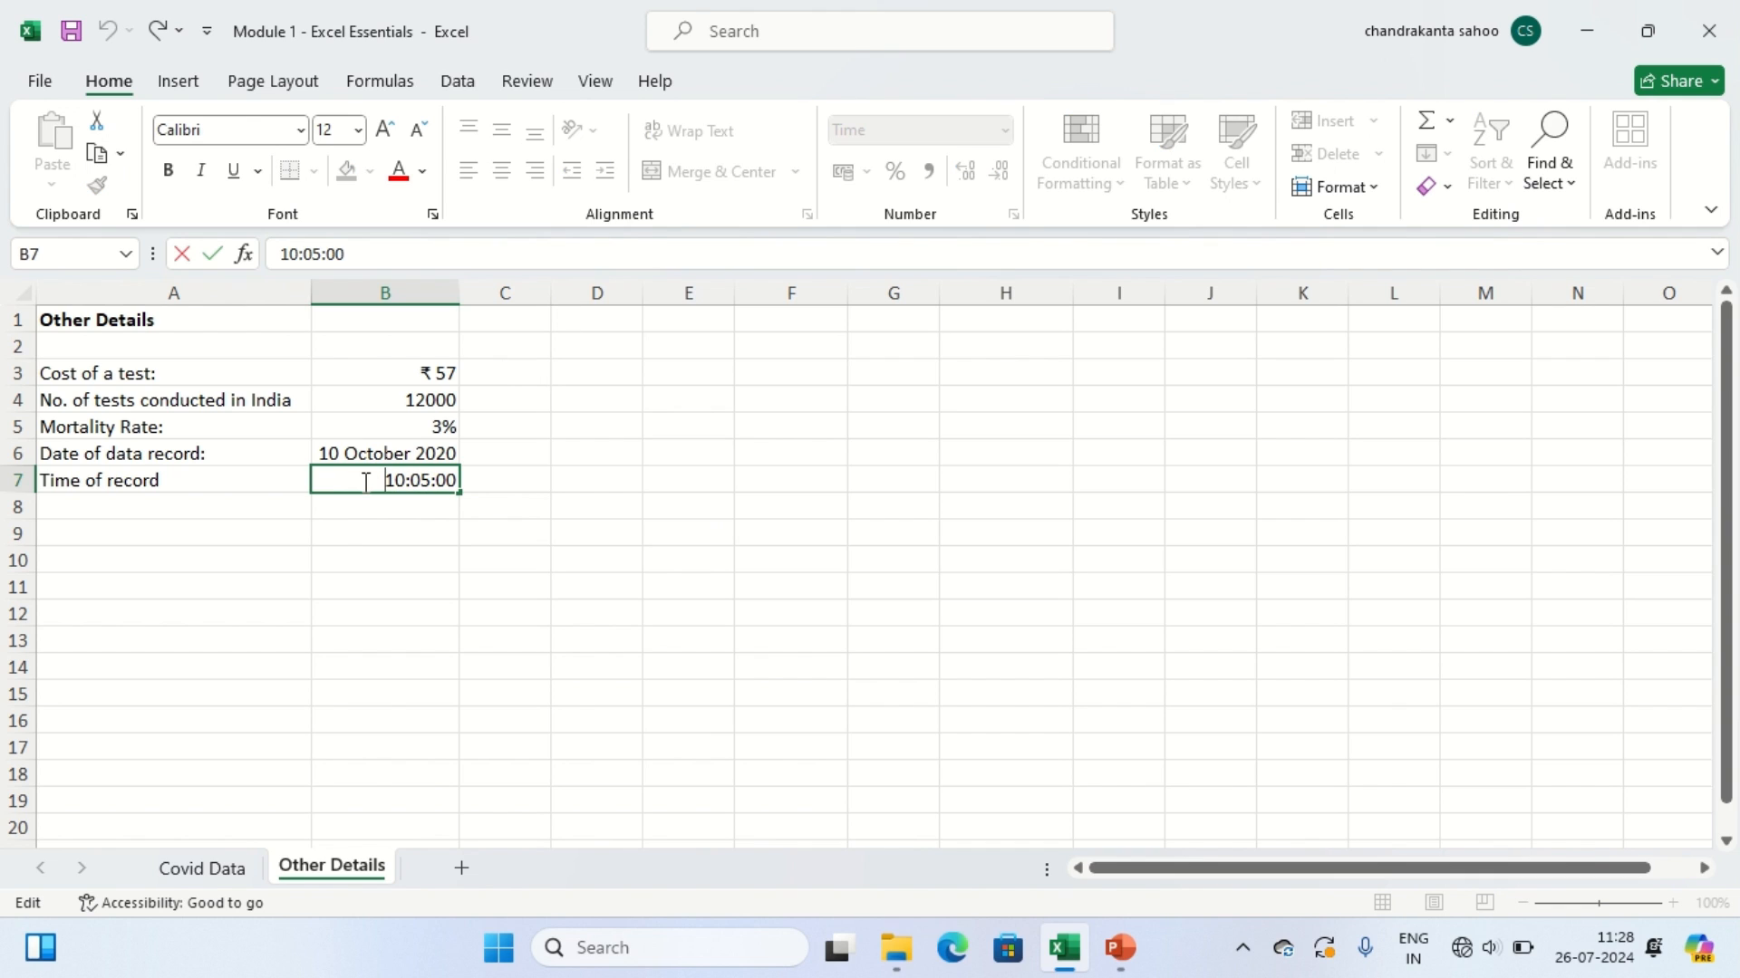
key("Delete")
key("Delete")
type("22")
left_click(692, 582)
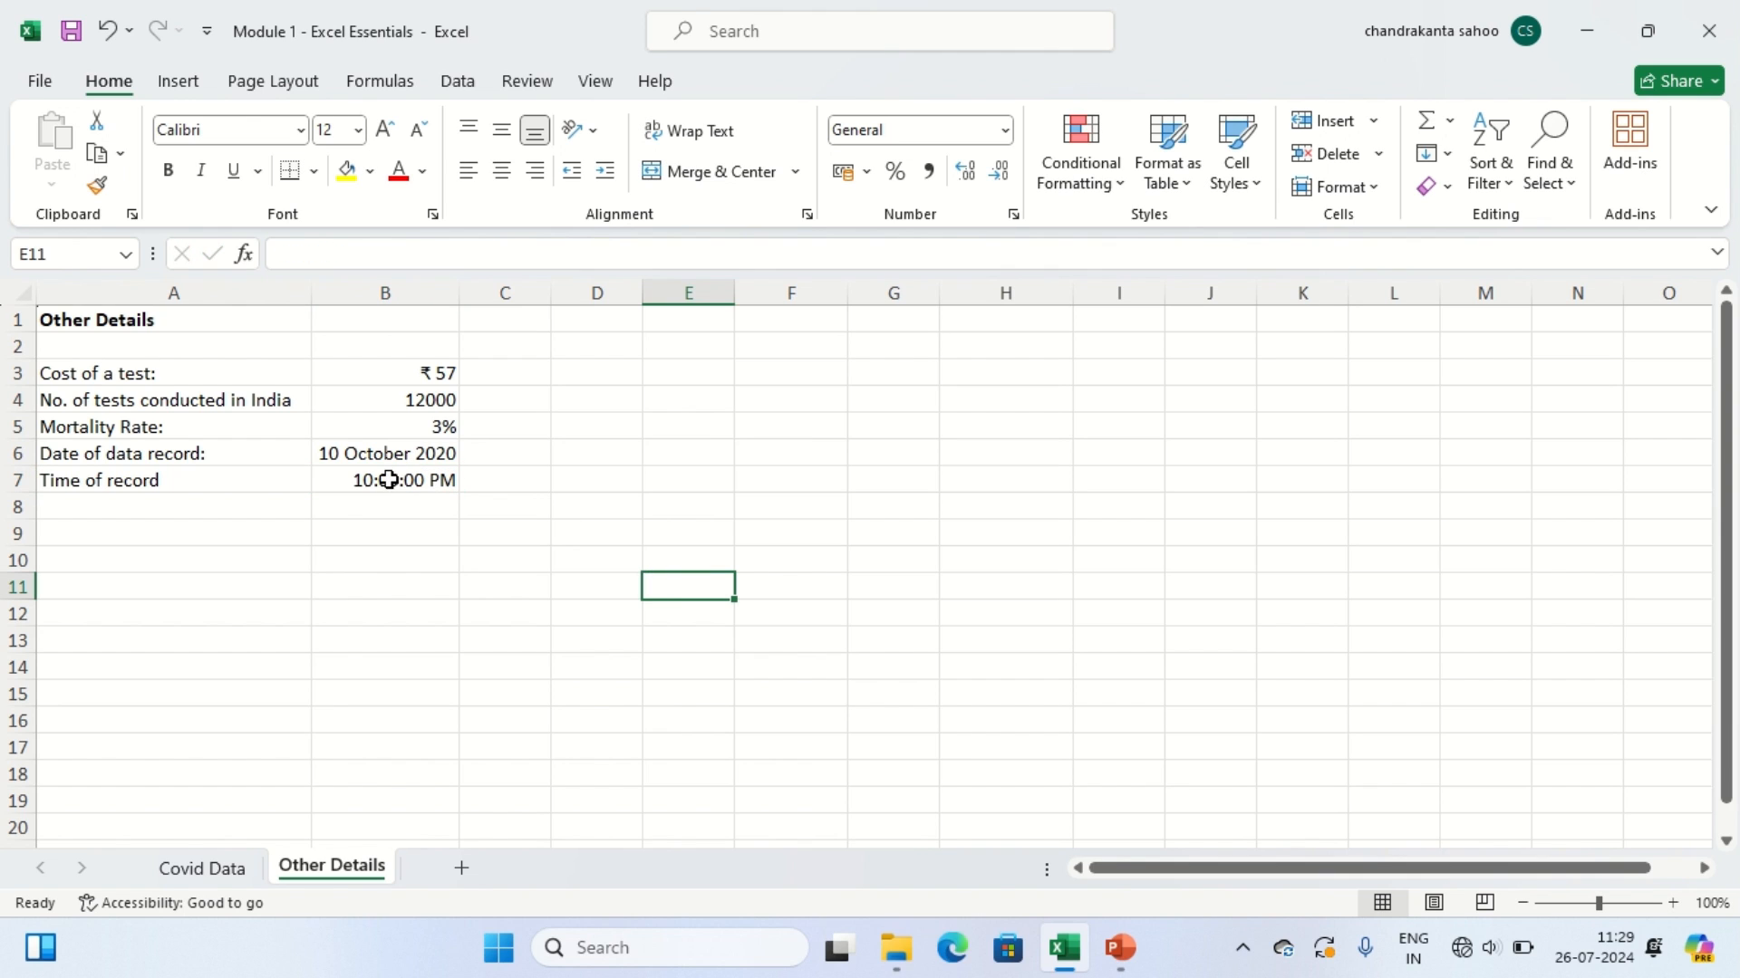